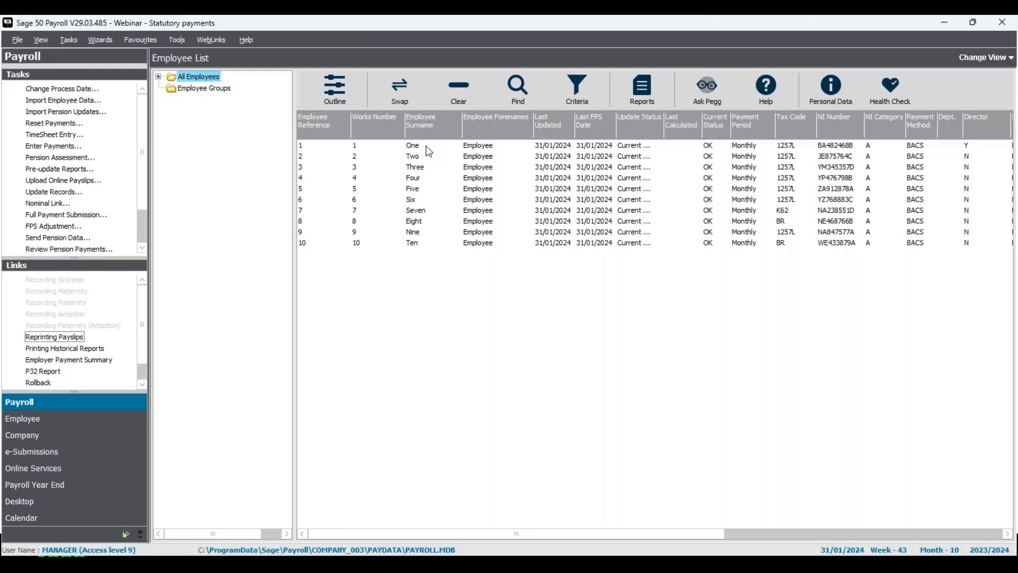
Step: Open the maternity recording for the employee with reference 1 and view the help on medical evidence
click(426, 147)
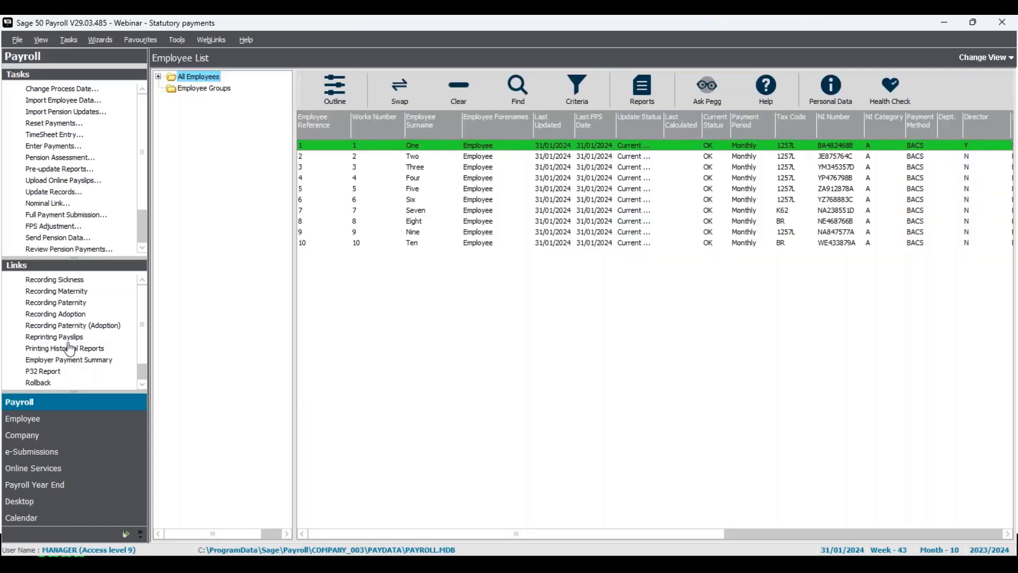
click(35, 422)
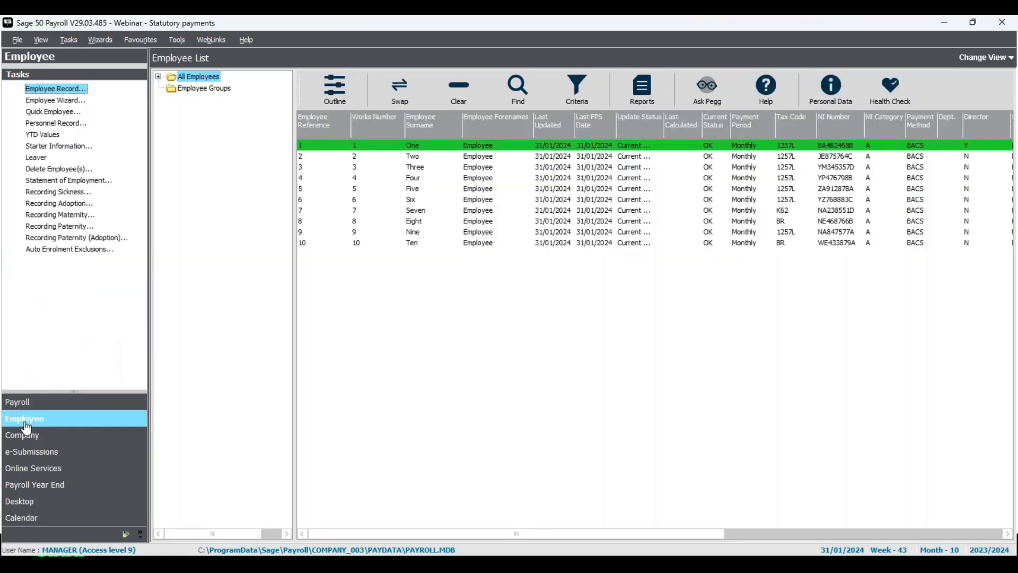
click(60, 215)
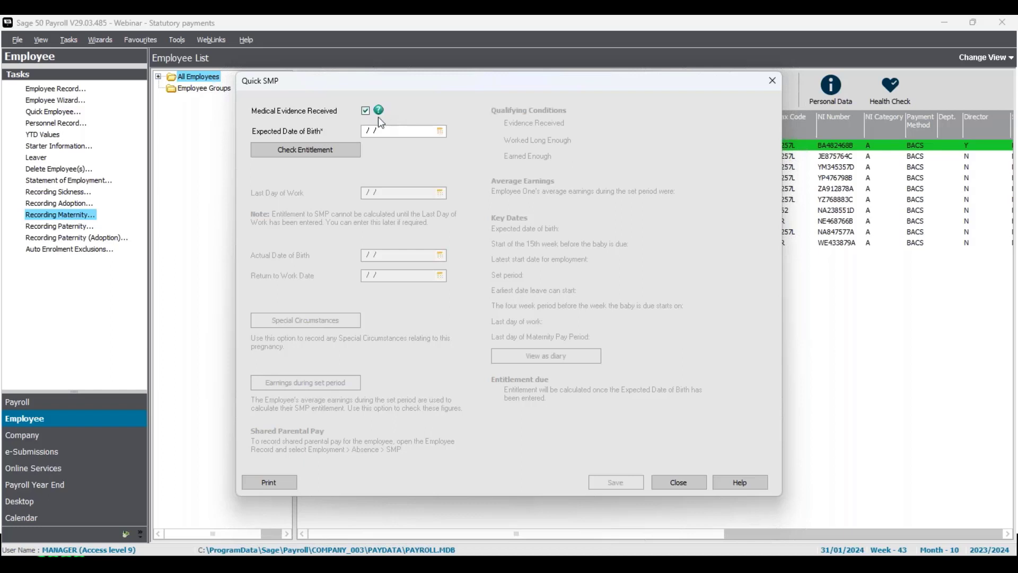
click(379, 110)
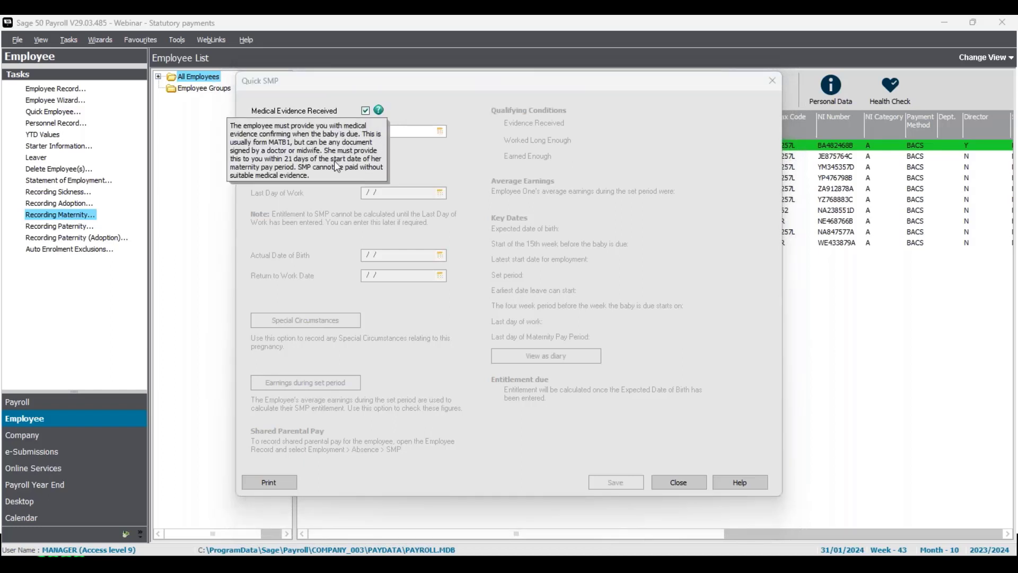
click(412, 159)
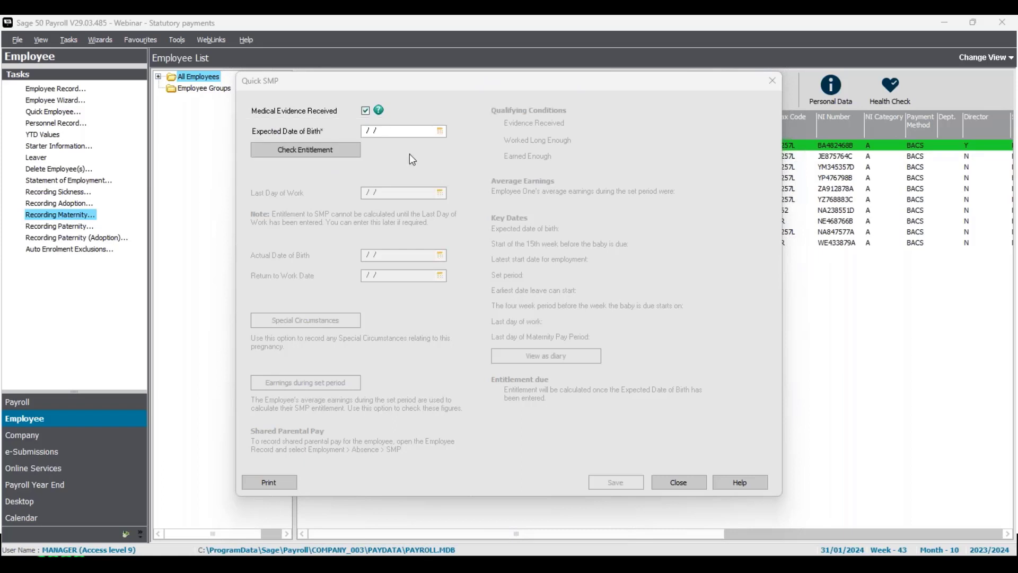
Step: Set the expected date of birth to 10/02/2024 and check the employee's entitlement to Statutory Maternity Pay
click(366, 131)
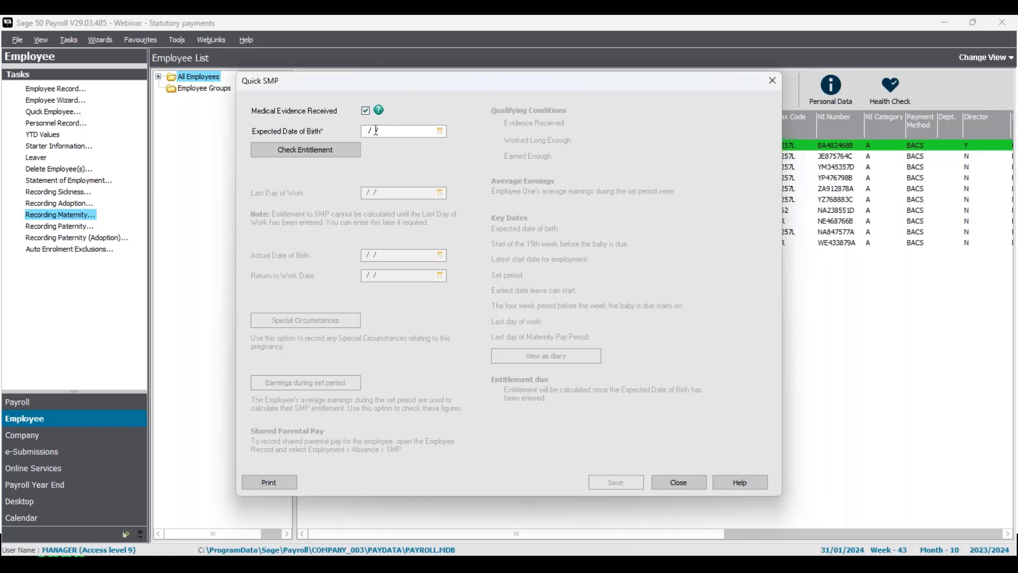
text(10/02/20)
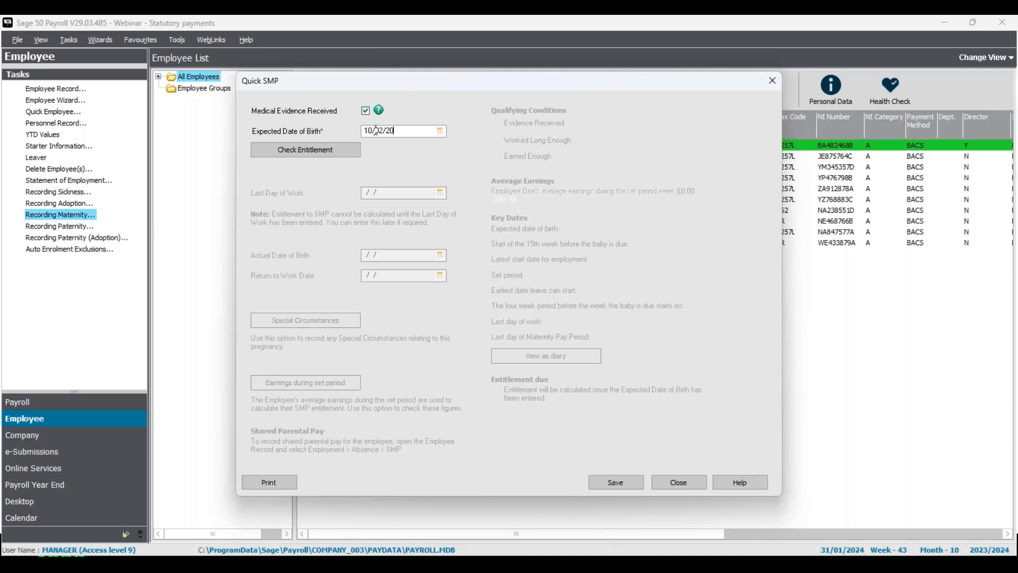
text(24)
click(301, 152)
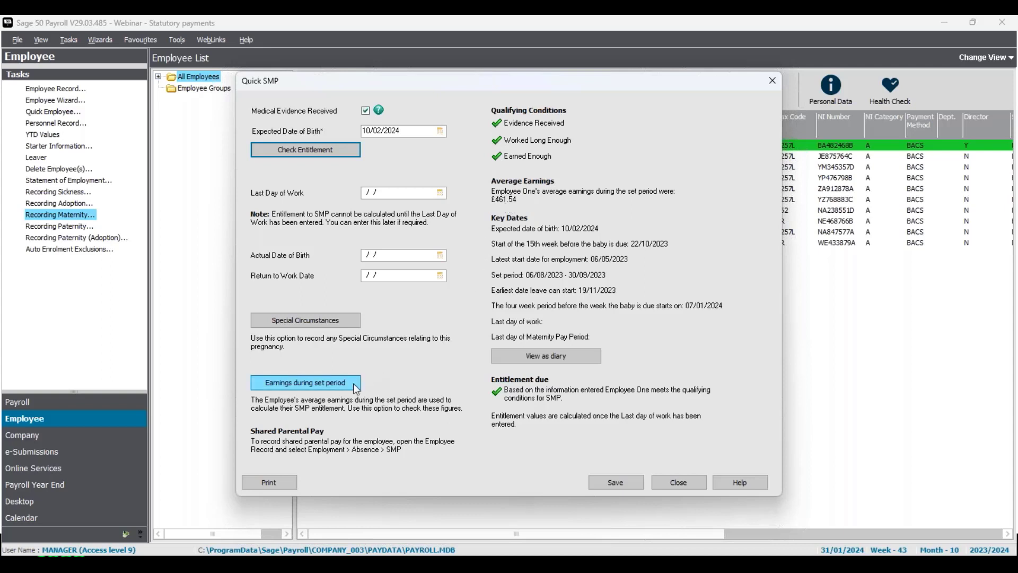
Step: Review the payments and average earnings for the set period used in the maternity pay calculation
click(317, 381)
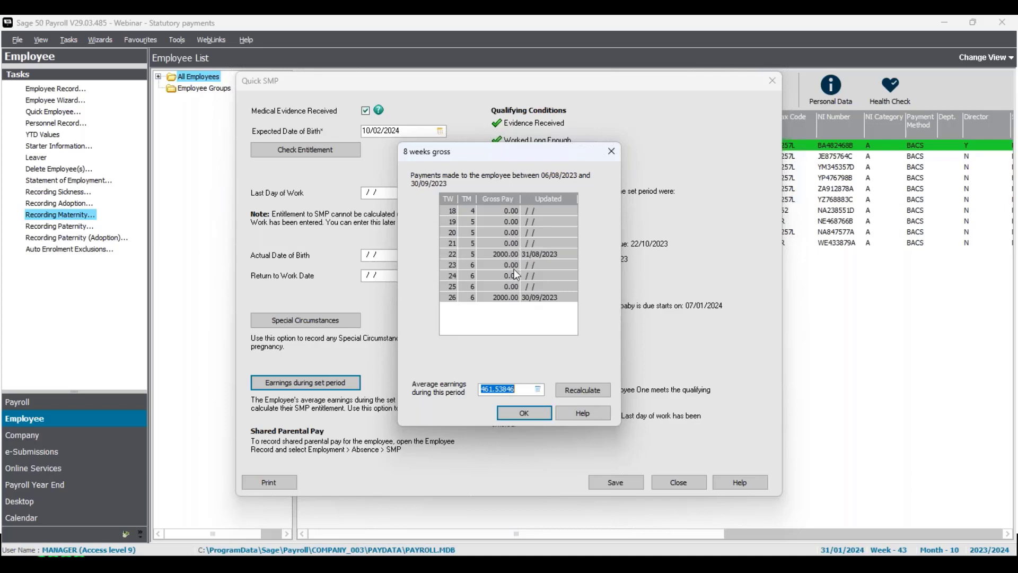
click(523, 390)
click(529, 413)
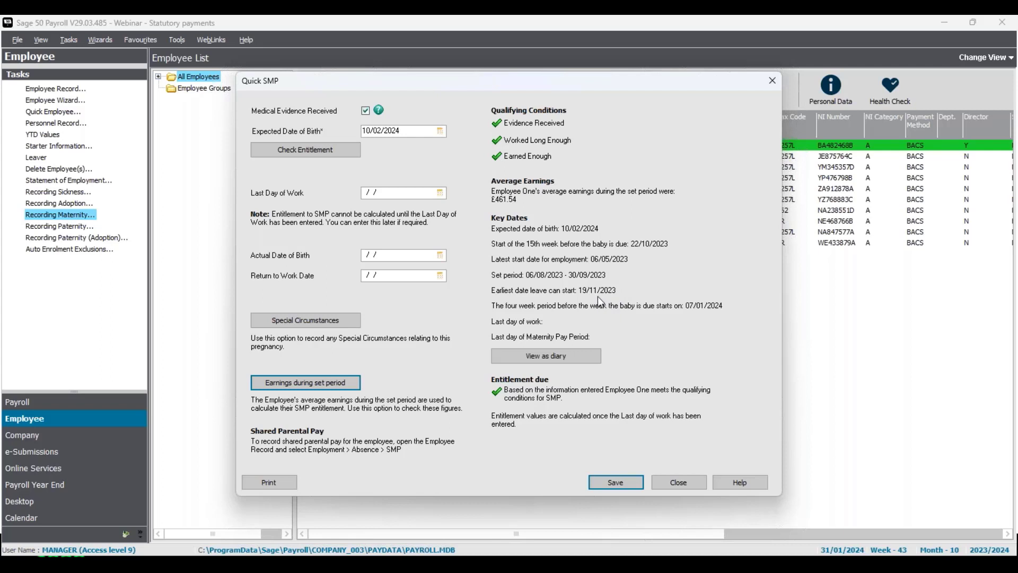
Step: Set the last day of work to 08/02/2024 so that the maternity pay entitlement is calculated
click(365, 192)
text(08/02/20)
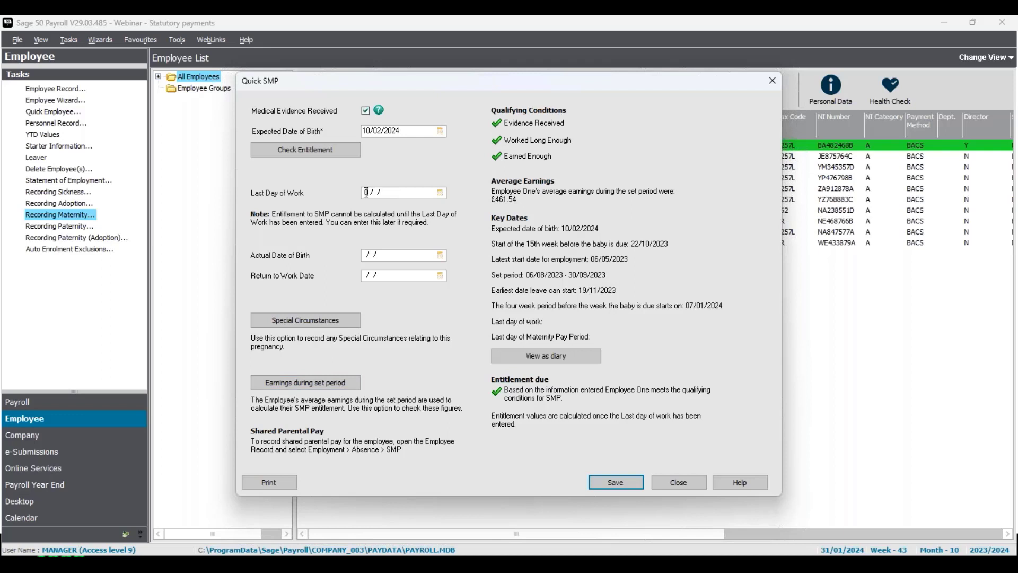
text(24)
key(Tab)
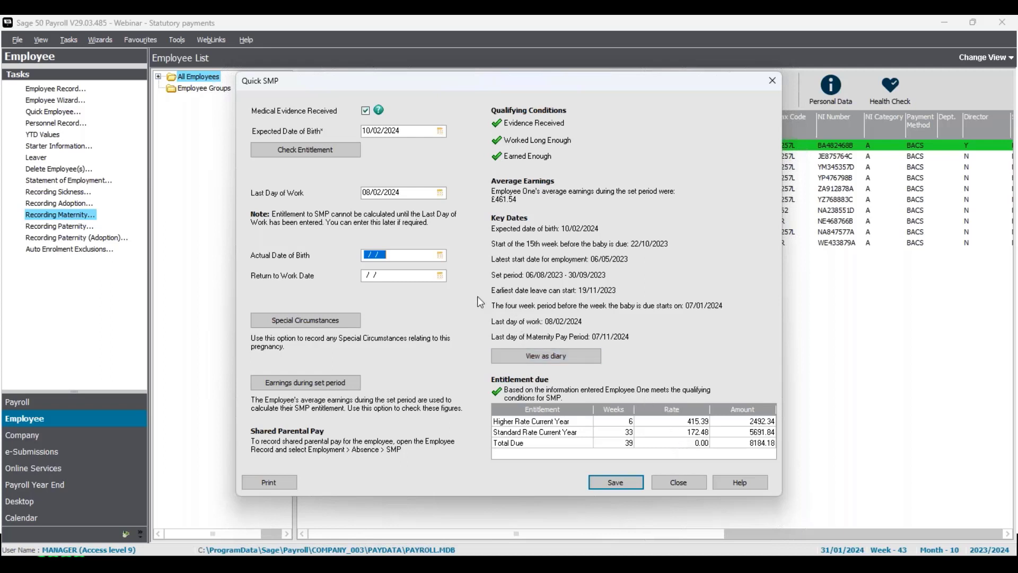
click(391, 254)
Step: Examine the special circumstances options for a maternity pay period started early by birth and for weeks on trade dispute
click(305, 322)
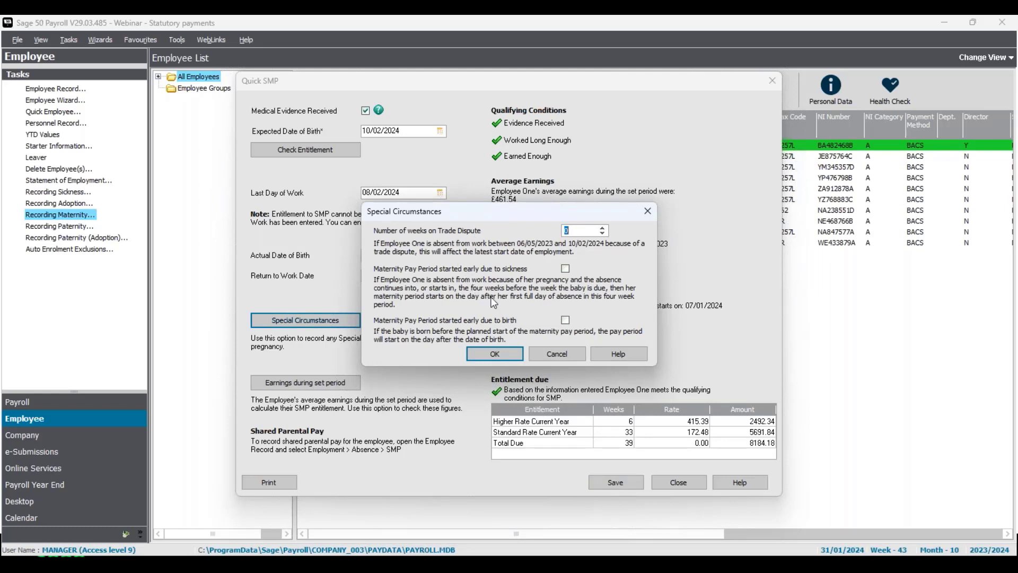
click(564, 319)
click(567, 320)
click(603, 232)
click(605, 233)
click(495, 354)
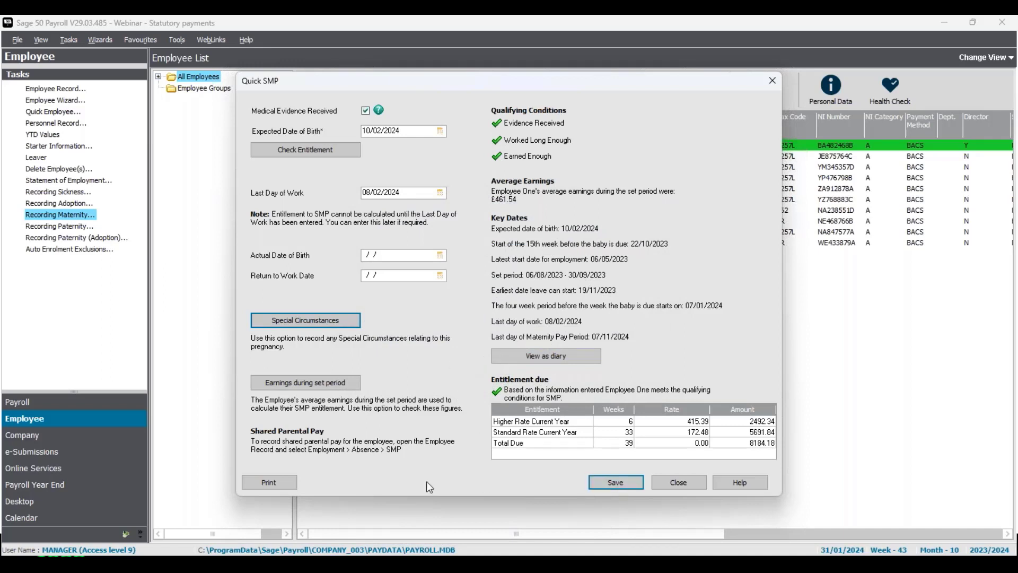
Step: Print the SMP details and examine the report's qualifying conditions, key dates and entitlement in Chrome at 125% zoom
click(270, 483)
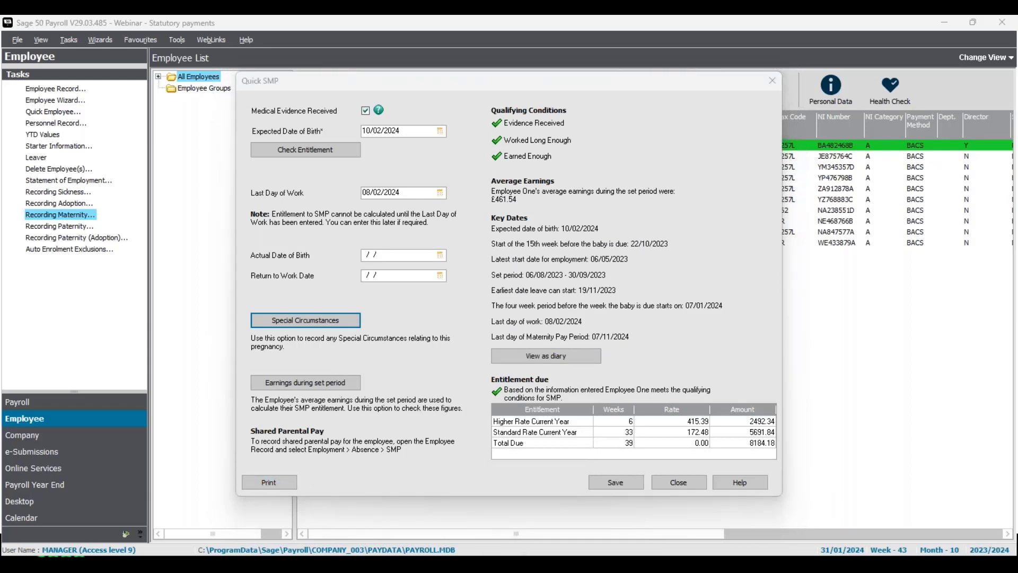
drag(1017, 96, 481, 18)
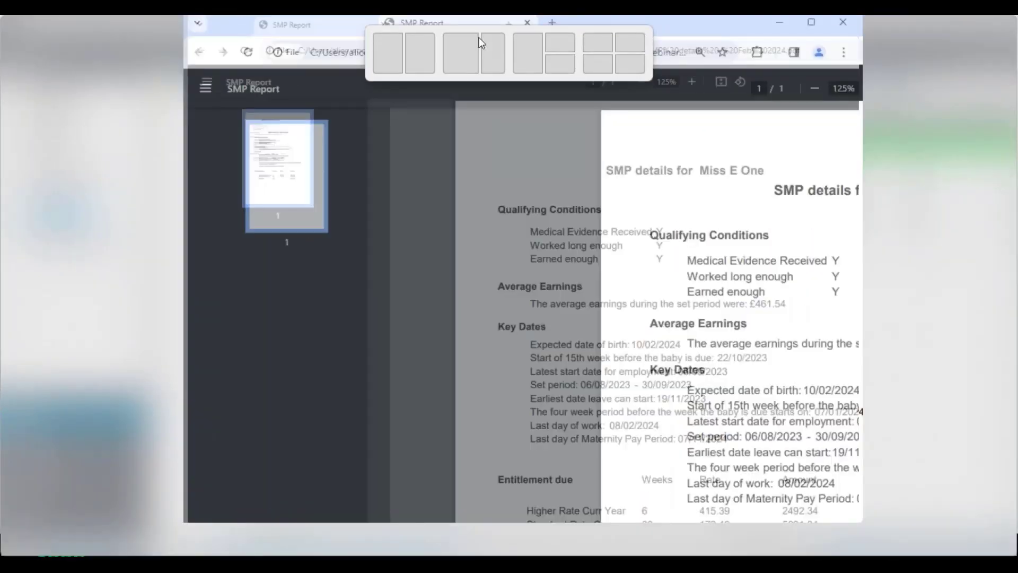
click(534, 88)
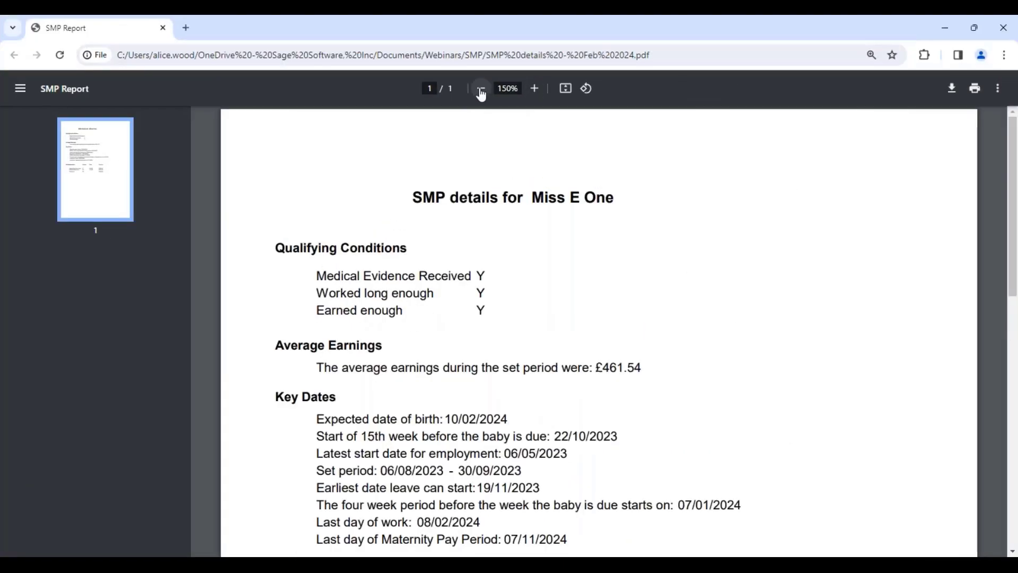
click(479, 90)
scroll(509, 302, down, 1)
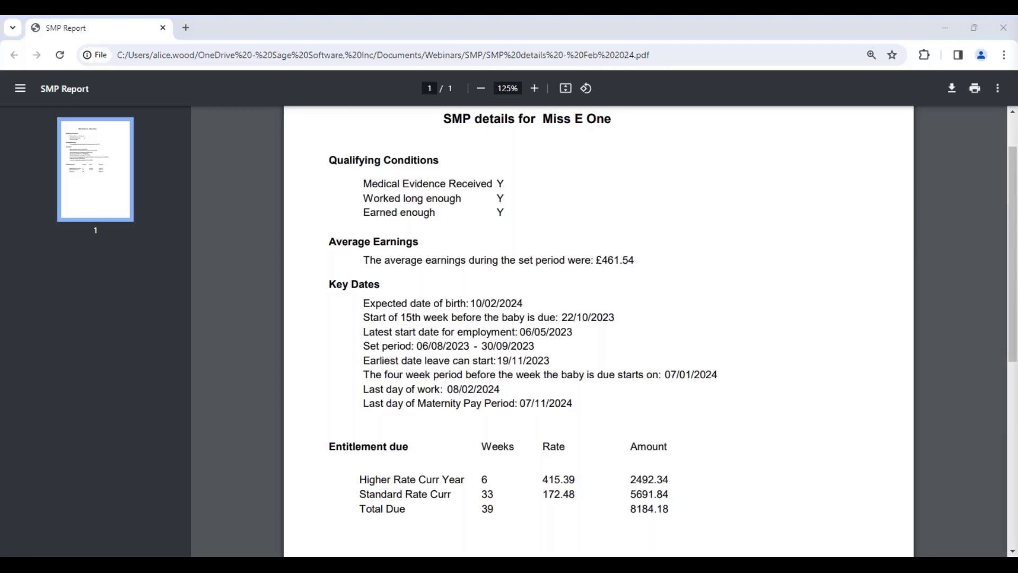
Step: Switch back to Sage 50 Payroll, save the maternity pay details and close the Quick SMP window
click(938, 29)
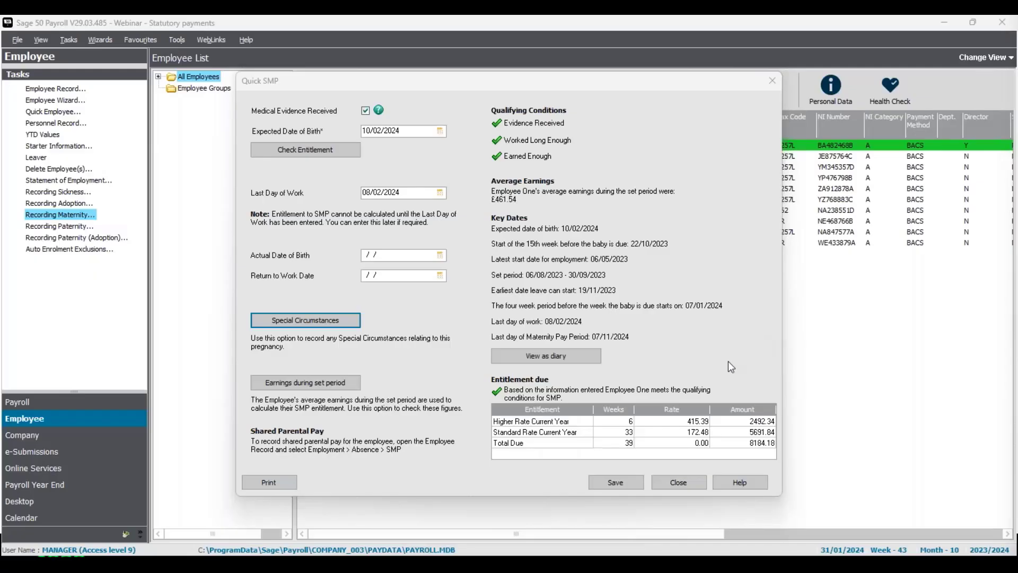
click(614, 486)
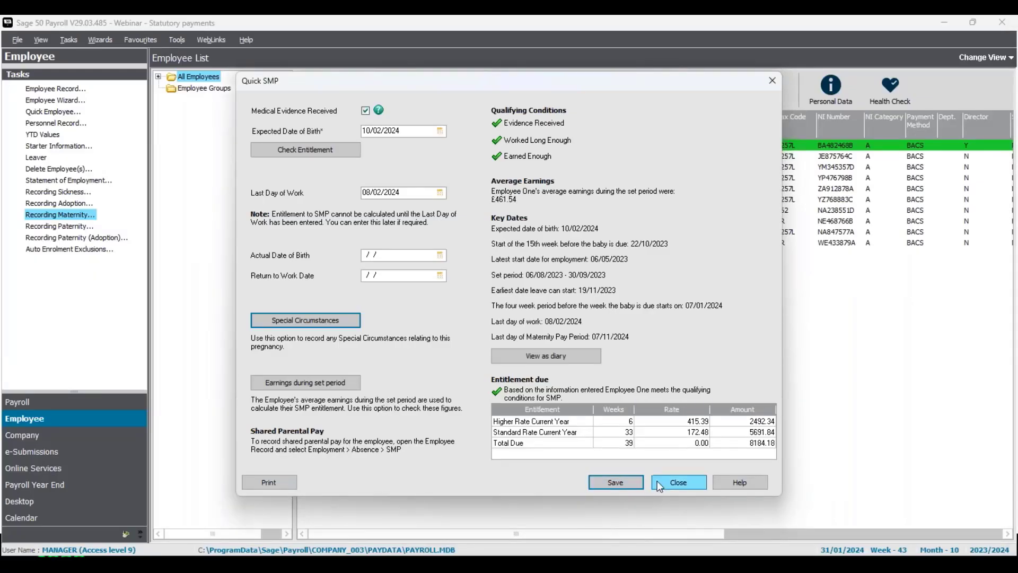
click(680, 486)
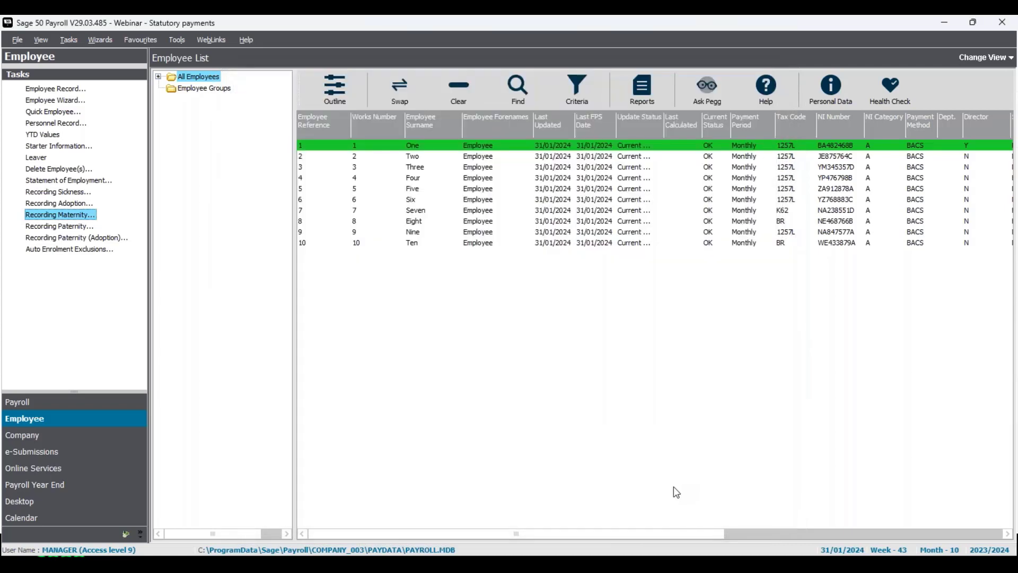
Step: Open the Statutory Maternity Pay details in employee 1's absence record and review the dates, 8 weeks gross and entitlement
right_click(483, 146)
click(507, 186)
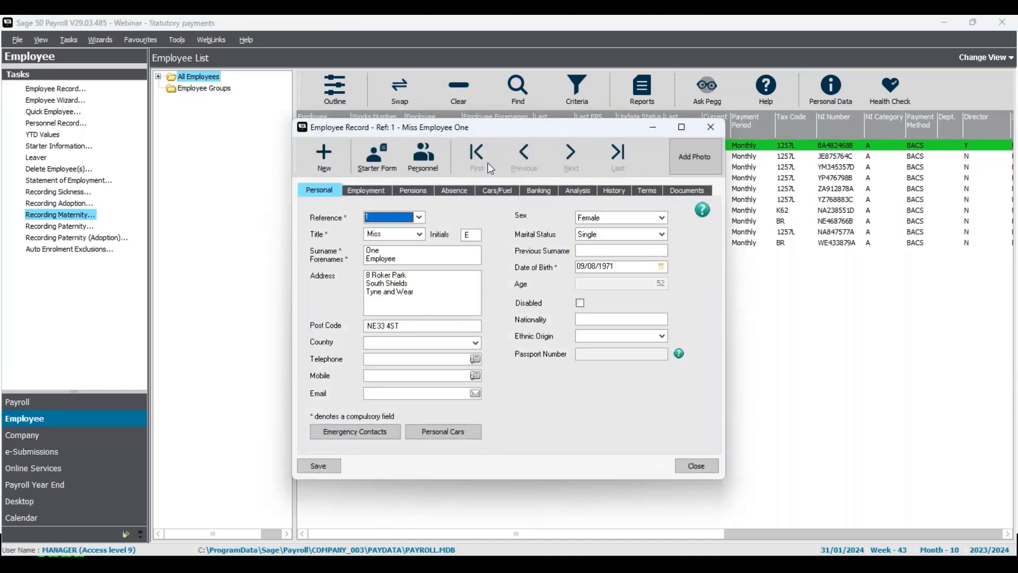
click(459, 194)
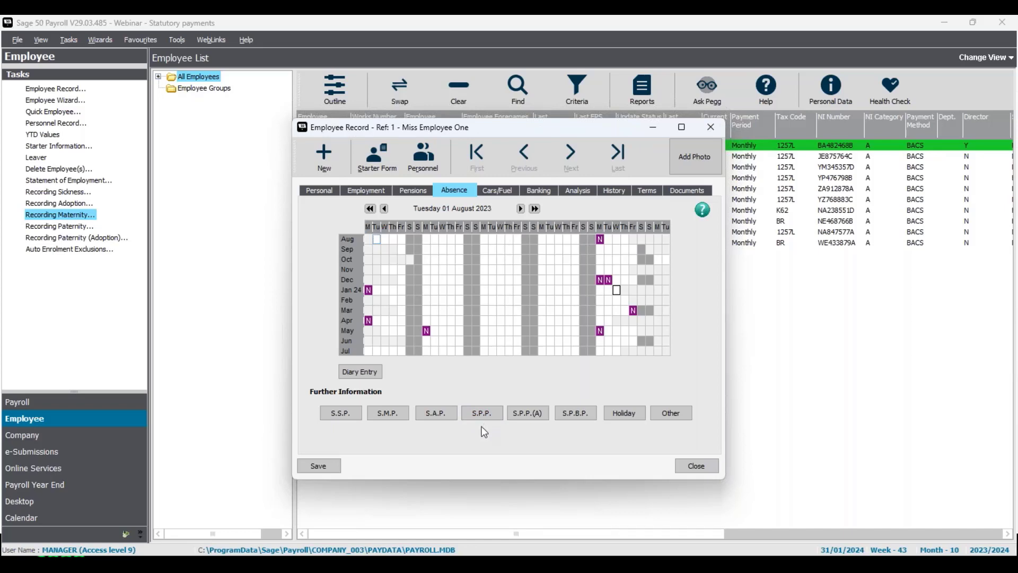
click(387, 413)
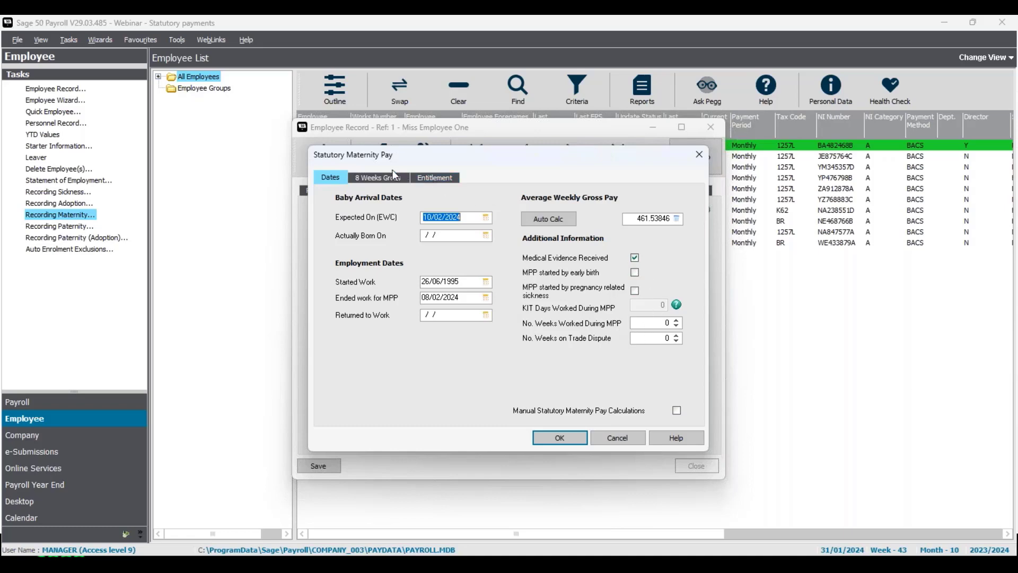
click(382, 185)
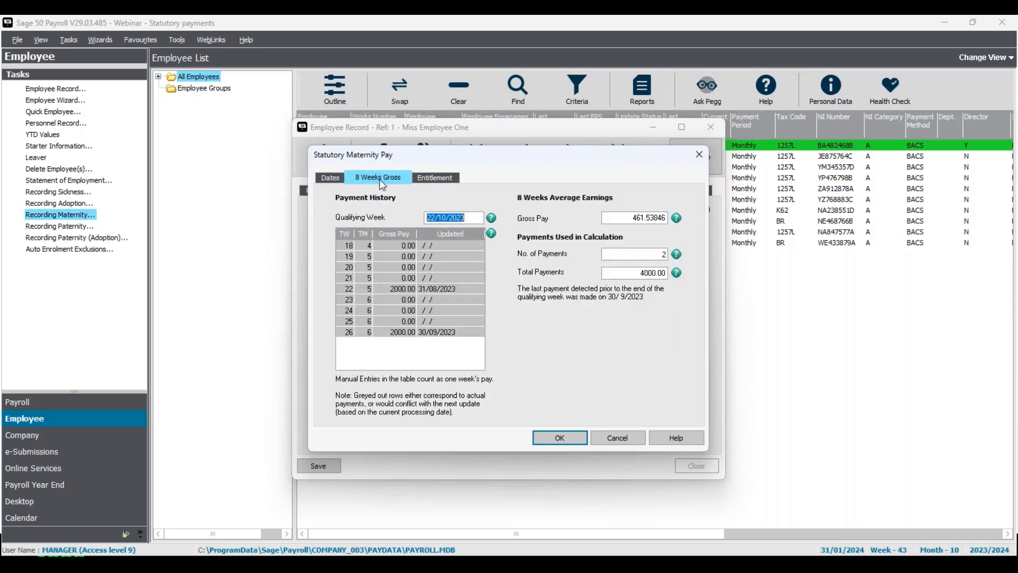
click(472, 220)
click(447, 183)
click(470, 218)
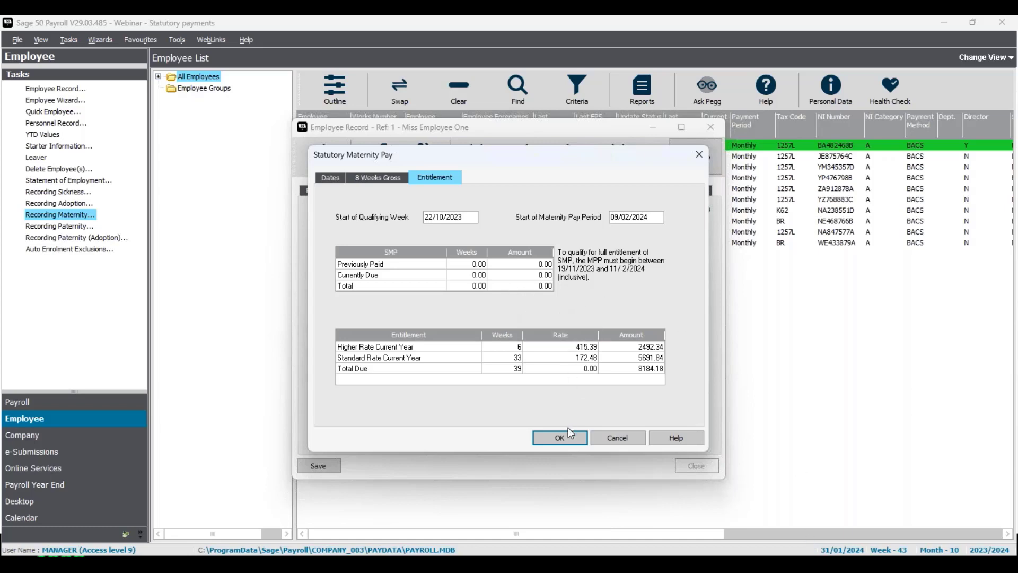
Step: Accept the Statutory Maternity Pay details with the declaration reminder, and save and close the employee record
click(565, 441)
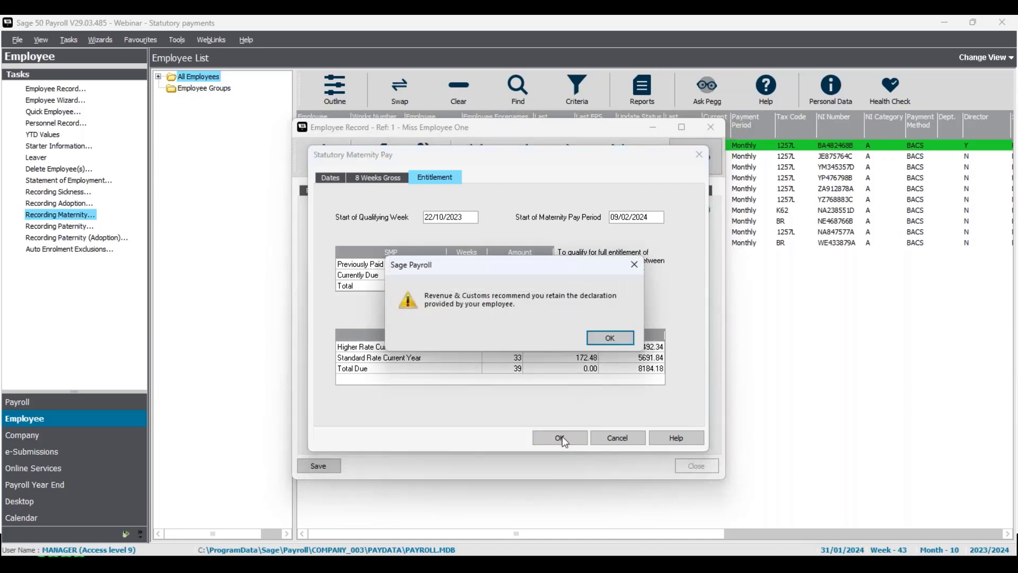
click(608, 339)
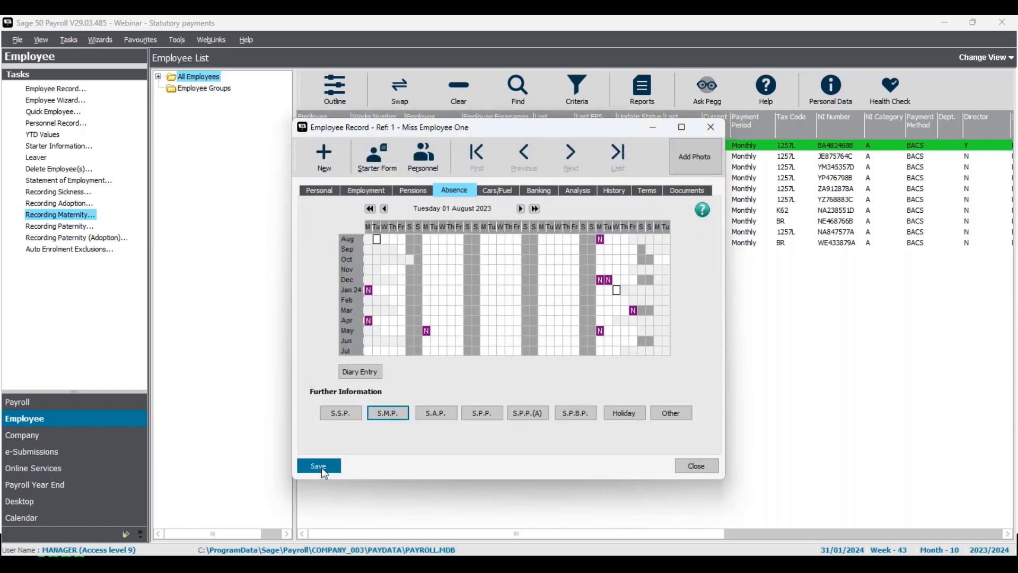
click(321, 467)
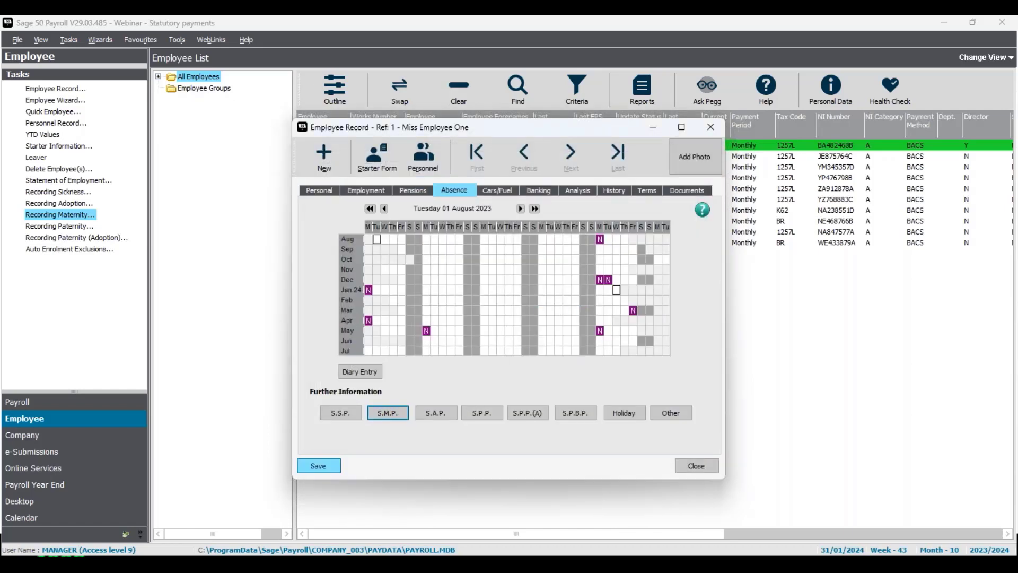
click(718, 129)
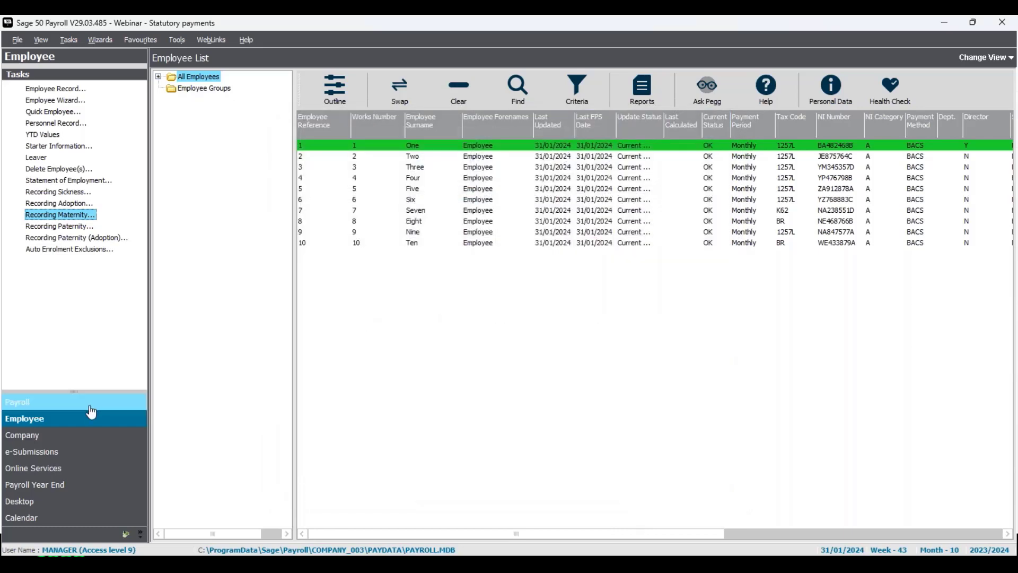
Step: Change the payroll process date to 29/02/2024
click(83, 410)
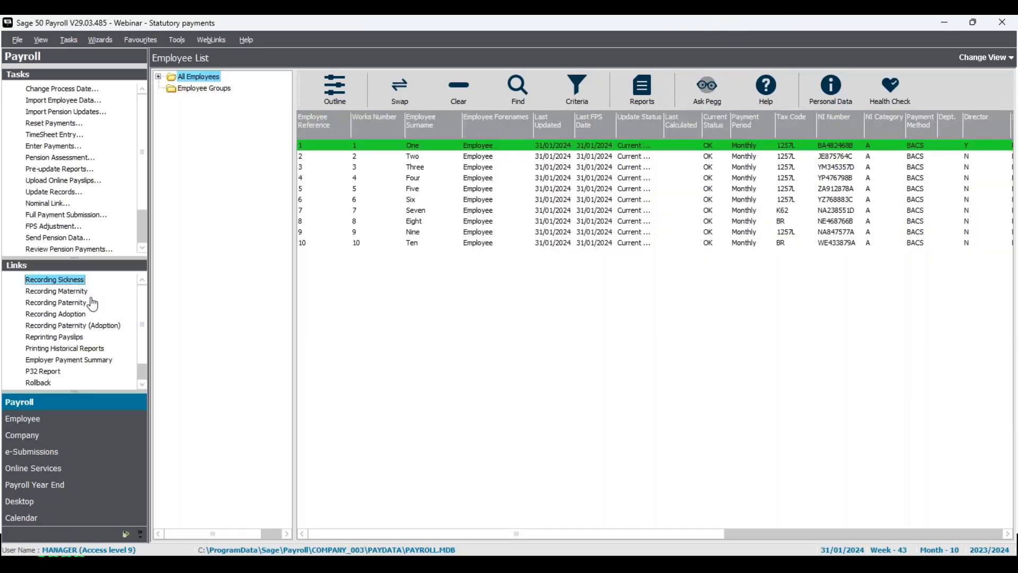
click(84, 94)
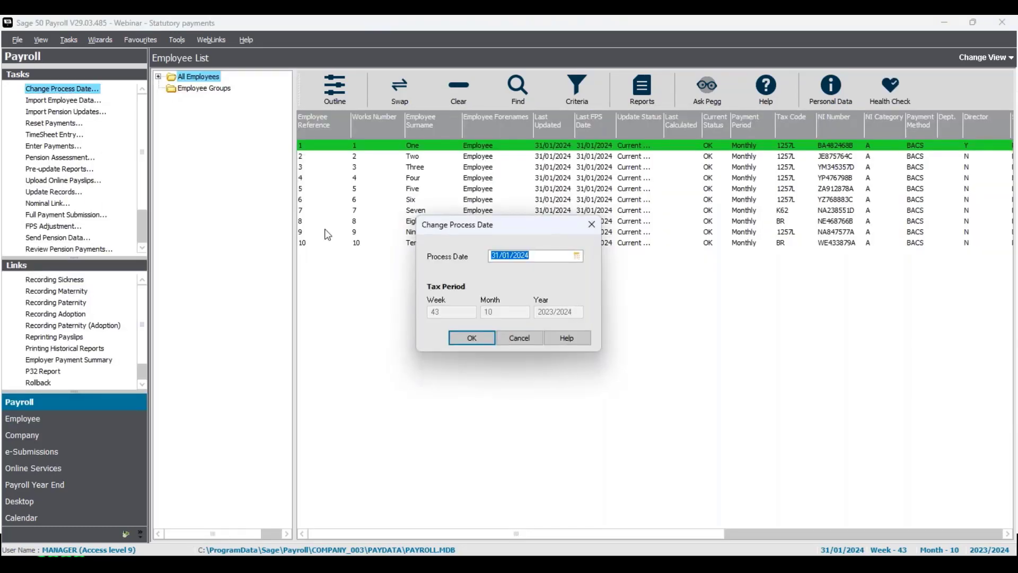
click(577, 256)
click(587, 270)
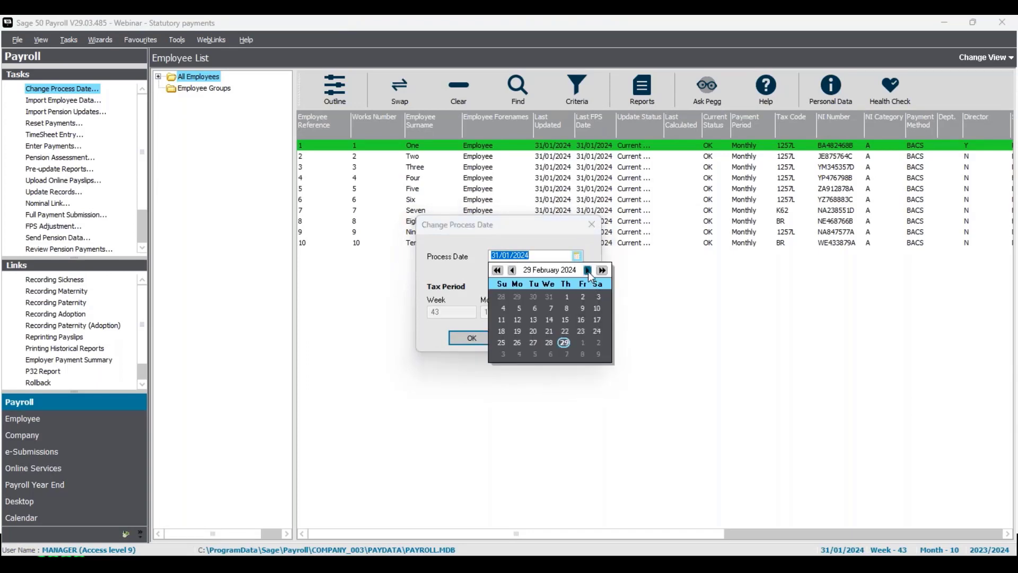
click(450, 265)
click(470, 339)
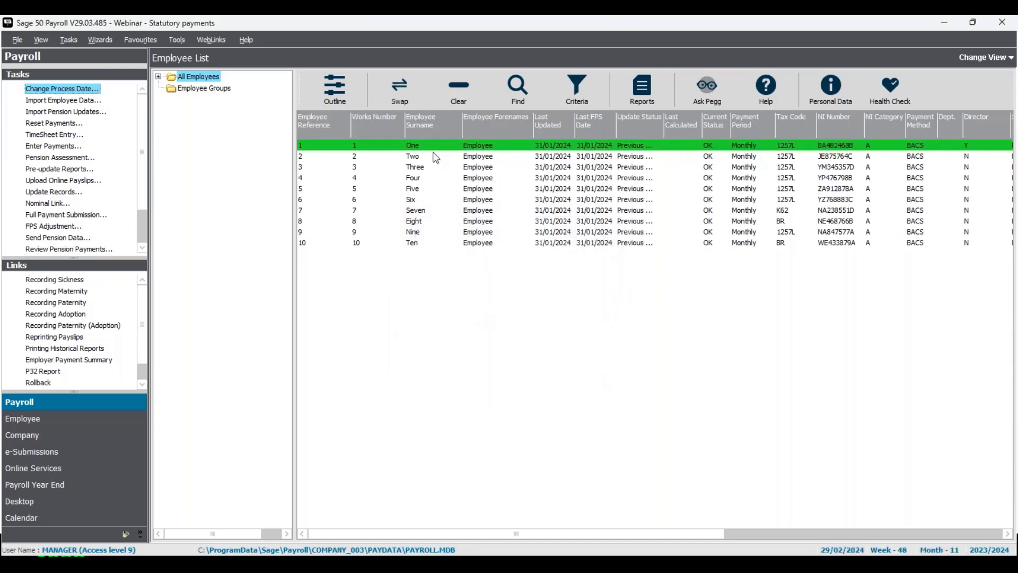
Step: Open payment entry for employee 1 and check the salary payment and the payment summary for February 2024
click(59, 150)
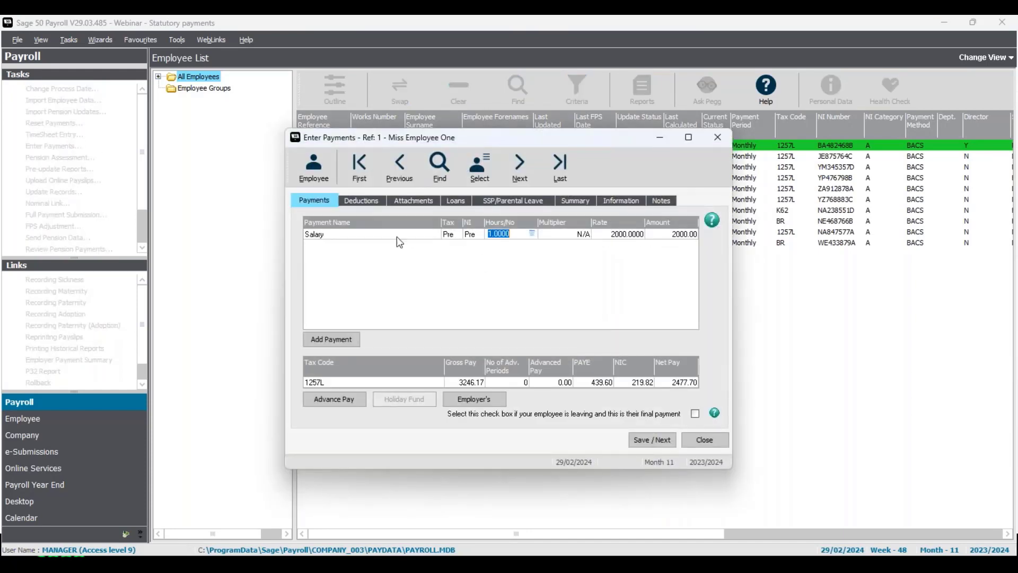
click(626, 235)
click(633, 235)
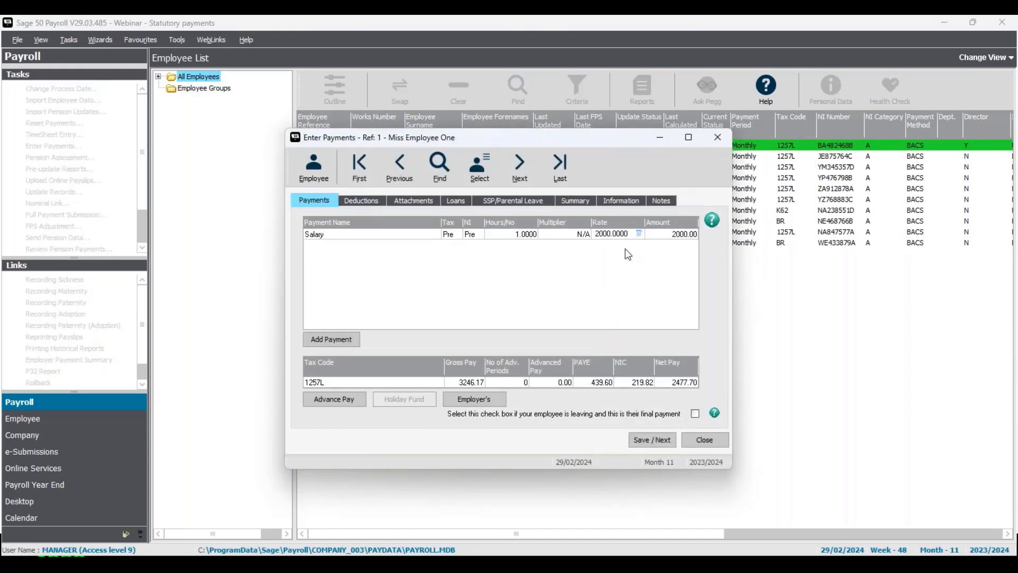
click(576, 202)
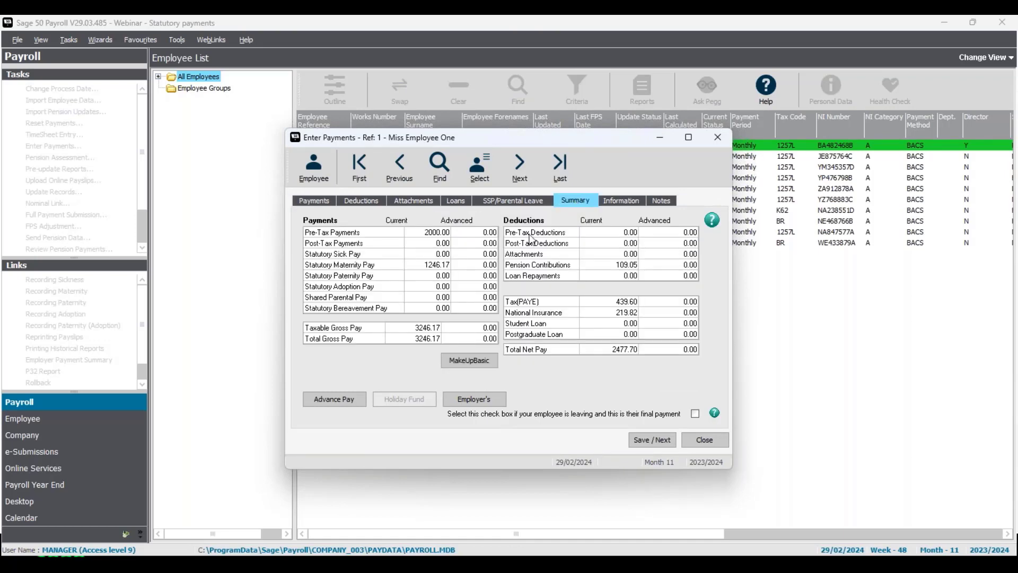
Step: Open the Statutory Maternity Pay details from the payment summary, review and accept the entitlement with its declaration reminder, and close payment entry
click(443, 266)
click(445, 265)
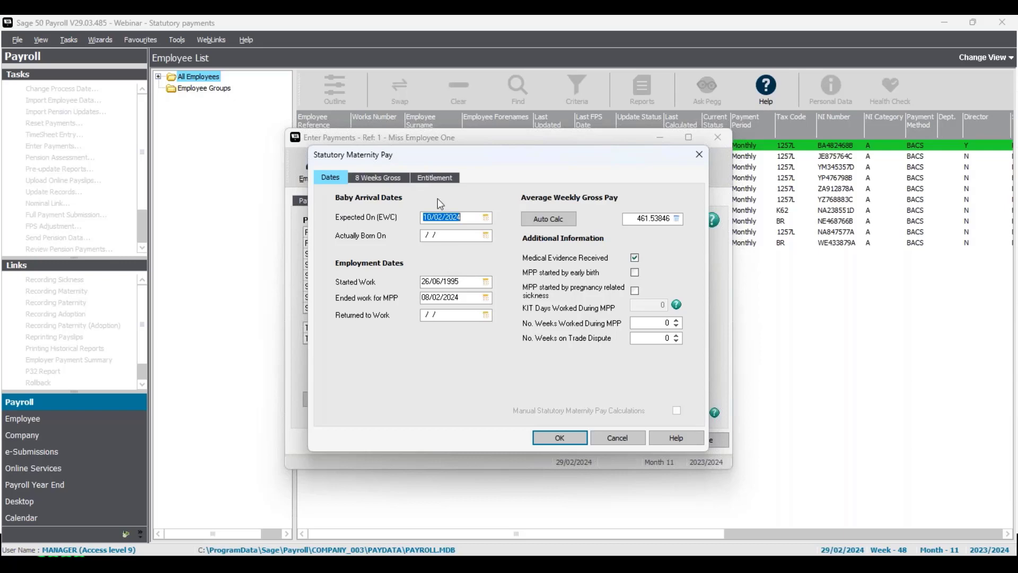
click(435, 179)
click(470, 216)
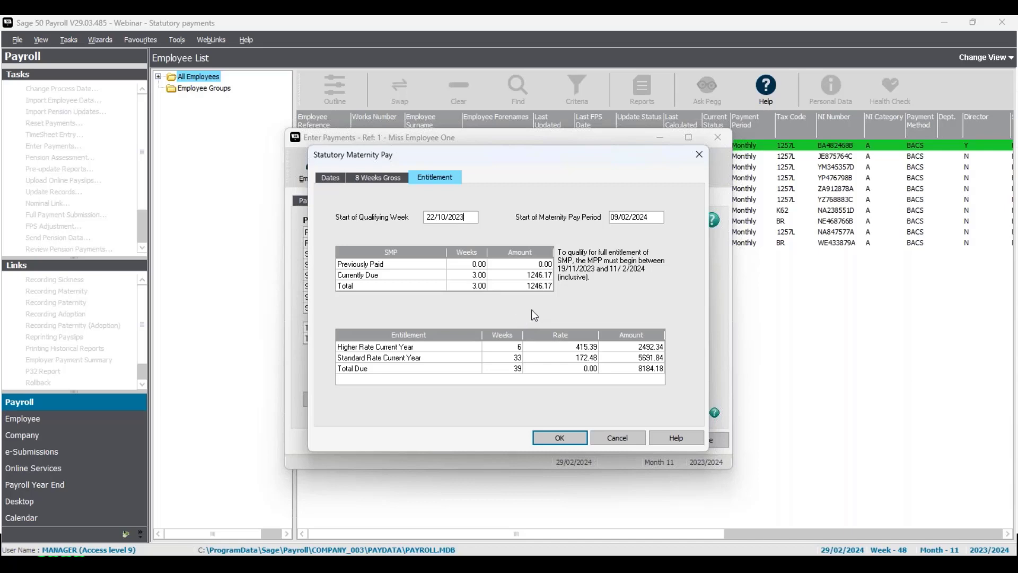
click(565, 442)
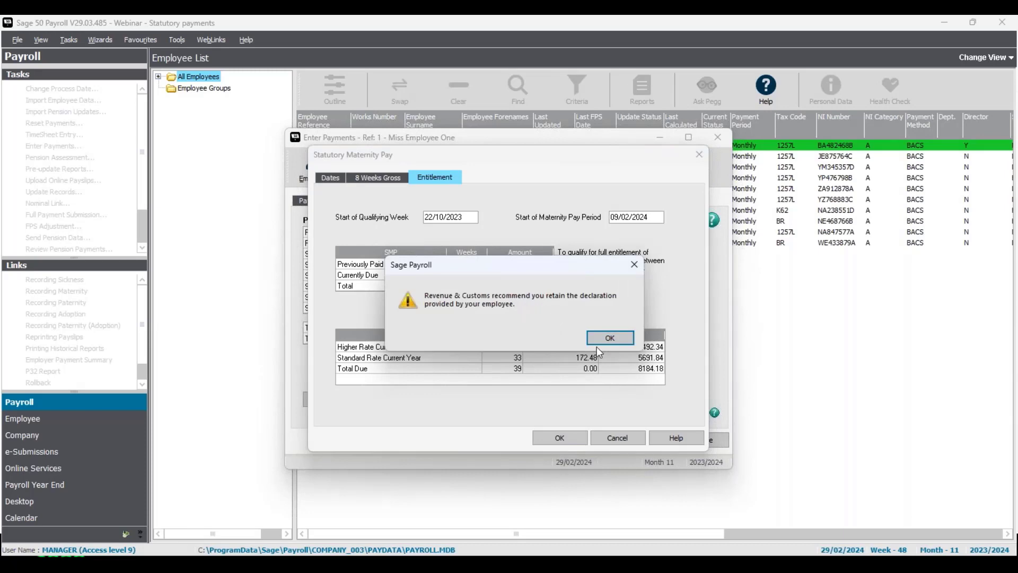
click(610, 338)
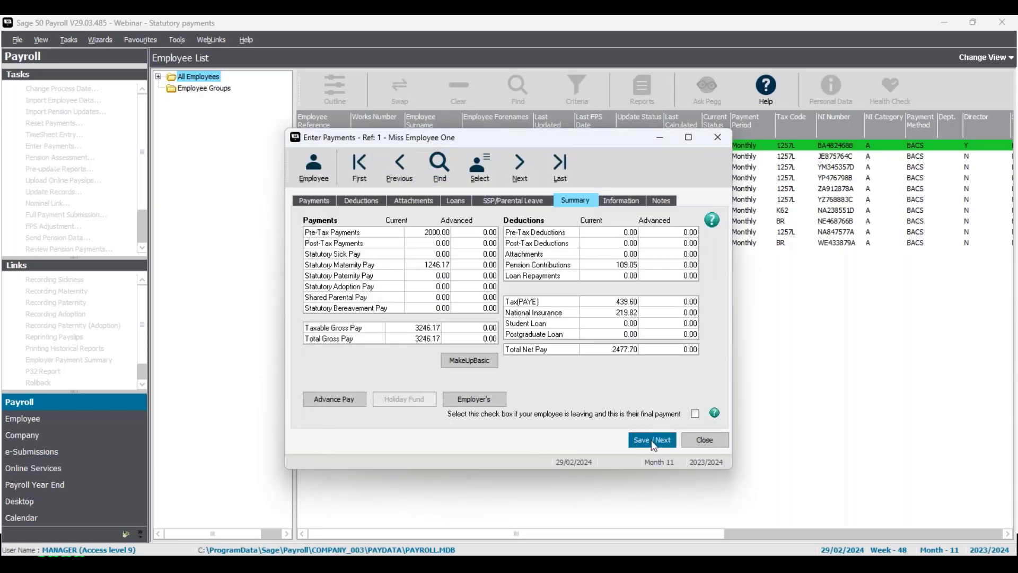
click(703, 438)
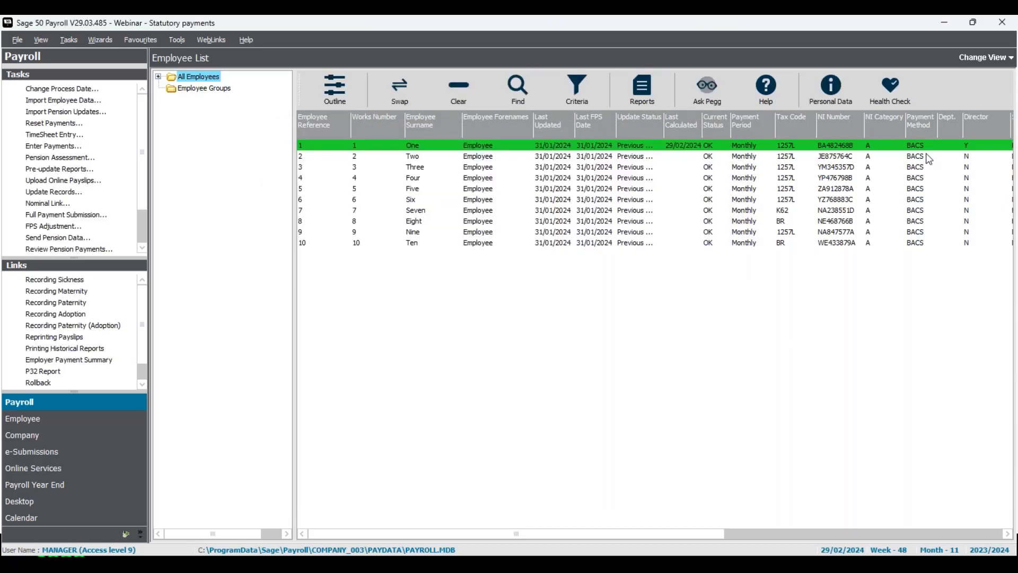
click(946, 25)
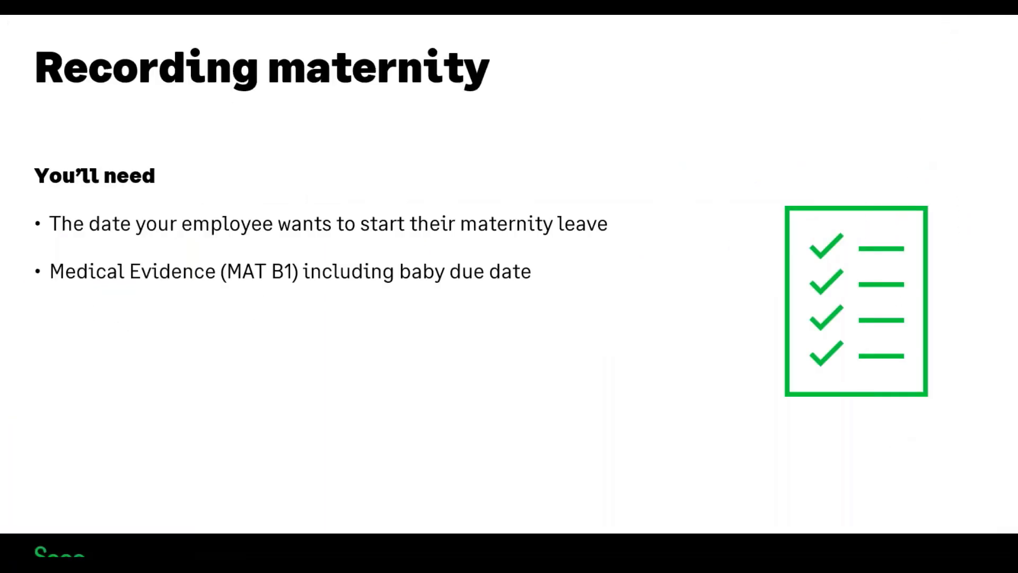
key(Right)
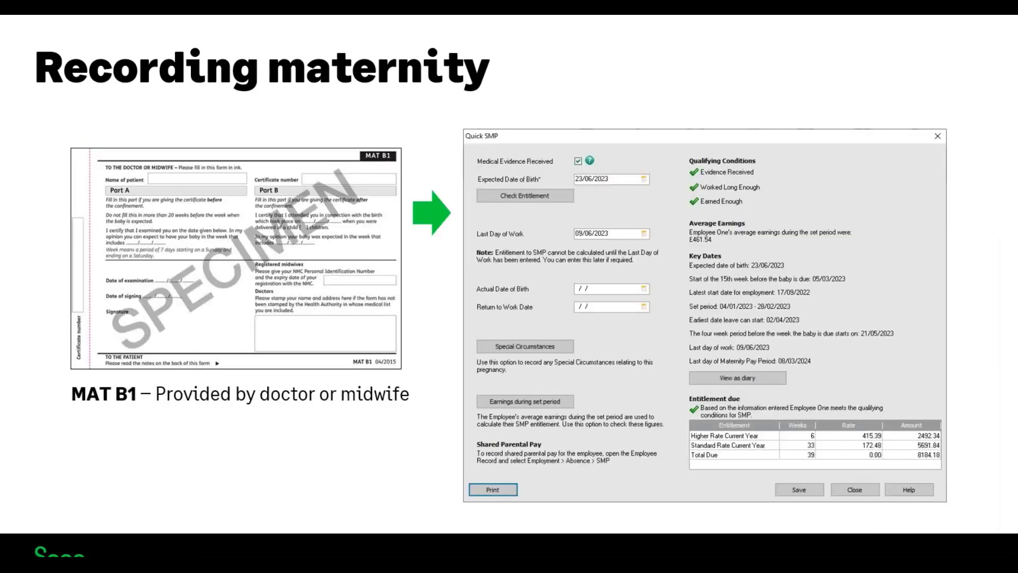
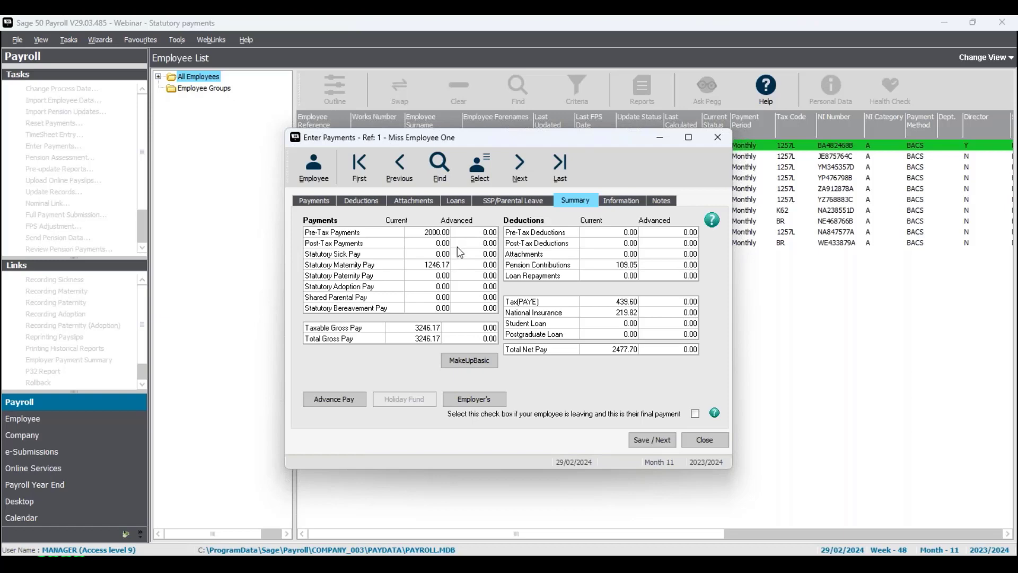
Step: Make up the statutory maternity payment to basic pay by reducing the salary's Hours/No, and check the adjusted payments and summary
click(324, 200)
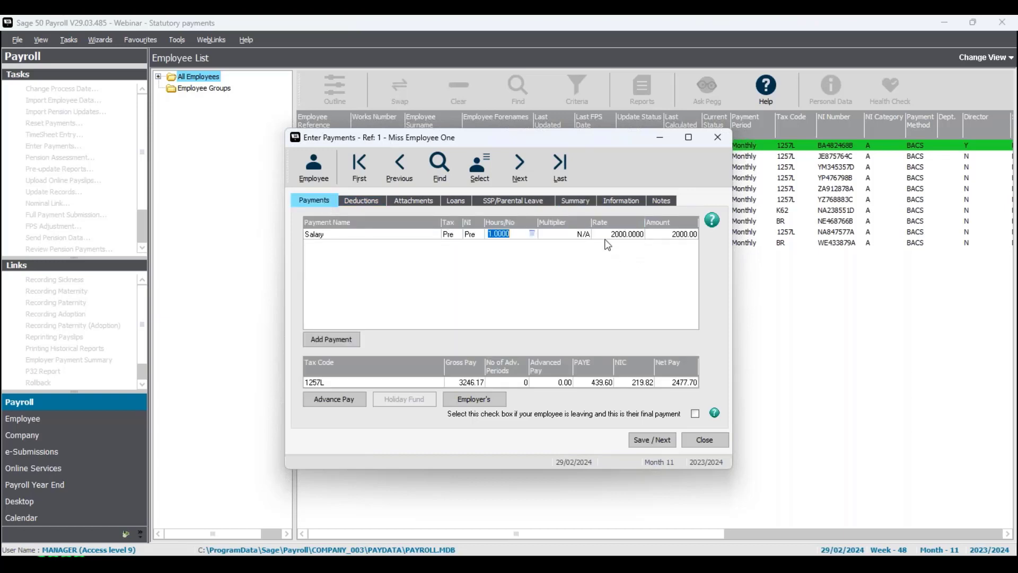
click(578, 202)
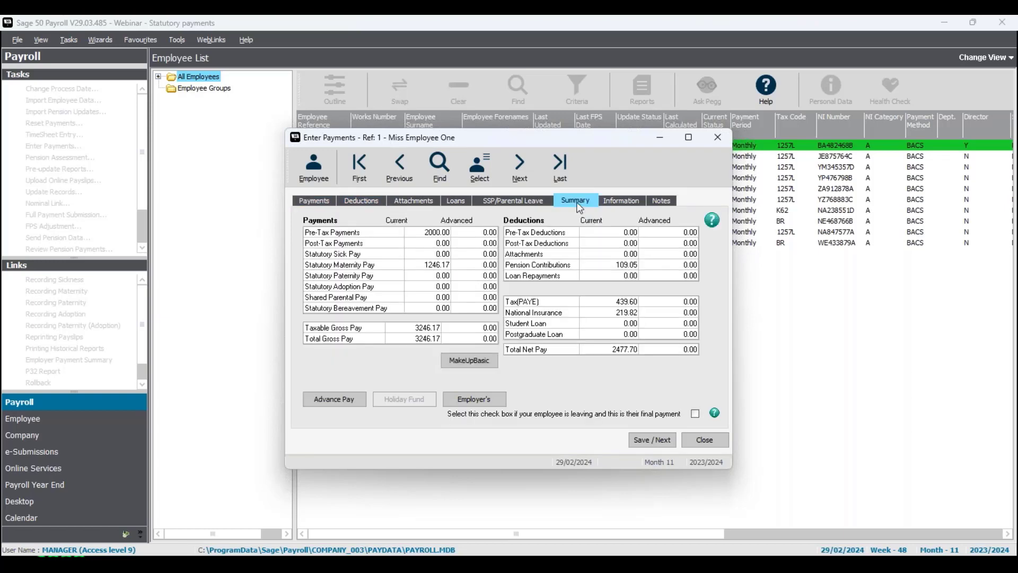
click(470, 361)
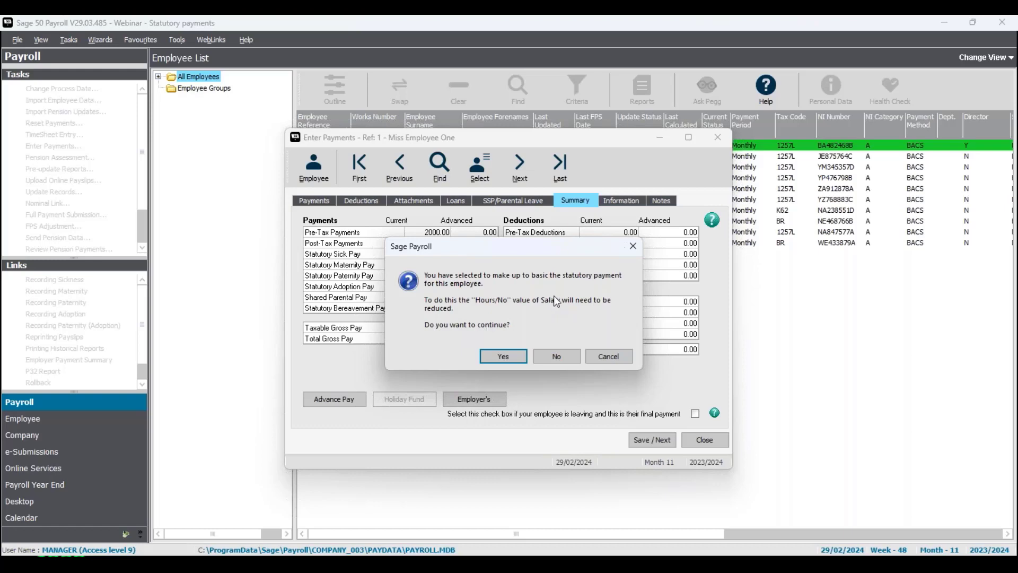
click(503, 357)
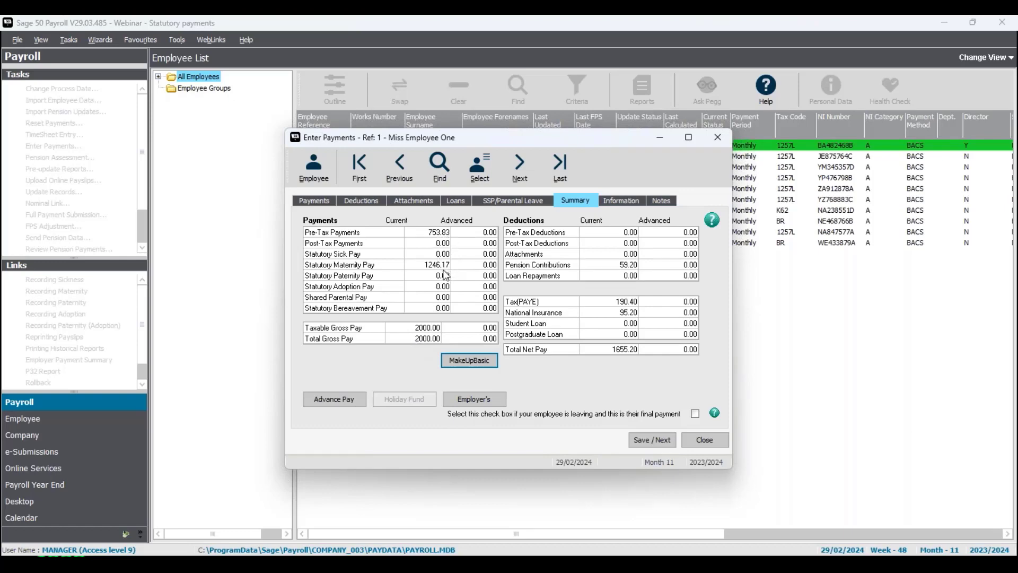
click(314, 203)
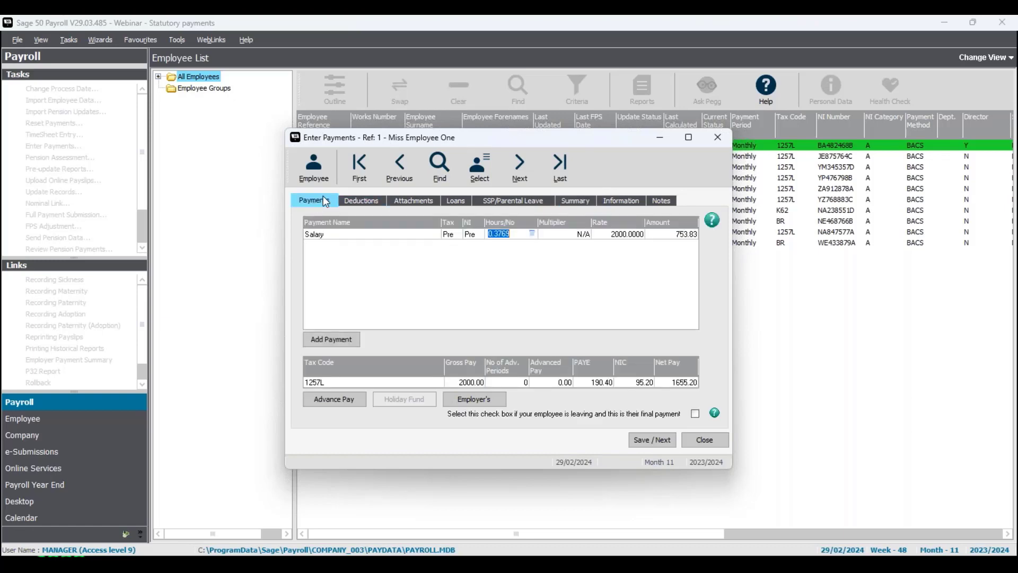
click(517, 234)
click(567, 201)
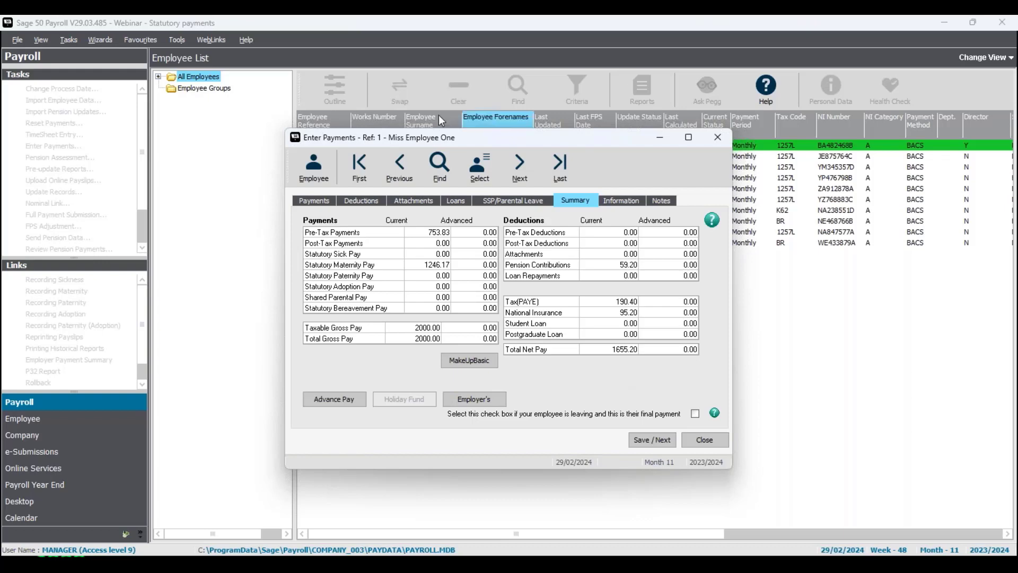
Step: Set the salary payment's Hours/No to 1 to restore the full monthly salary
click(328, 204)
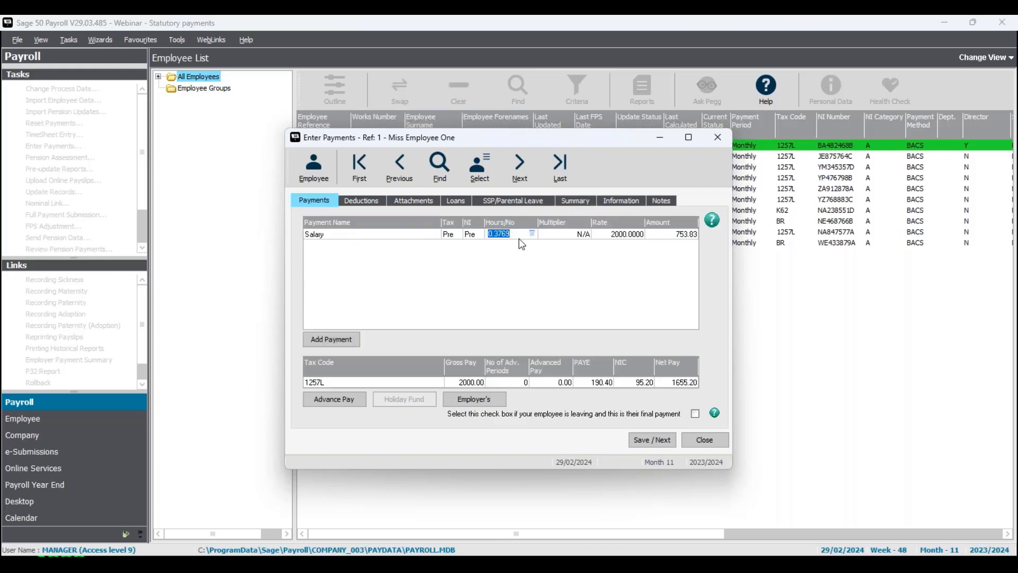
drag(517, 234, 484, 234)
text(1)
key(Tab)
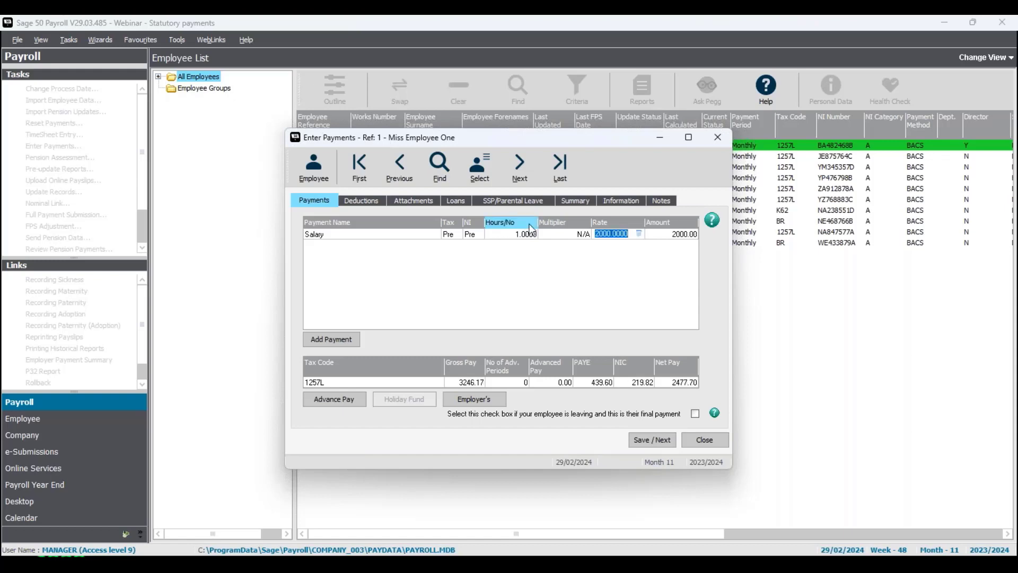
click(628, 235)
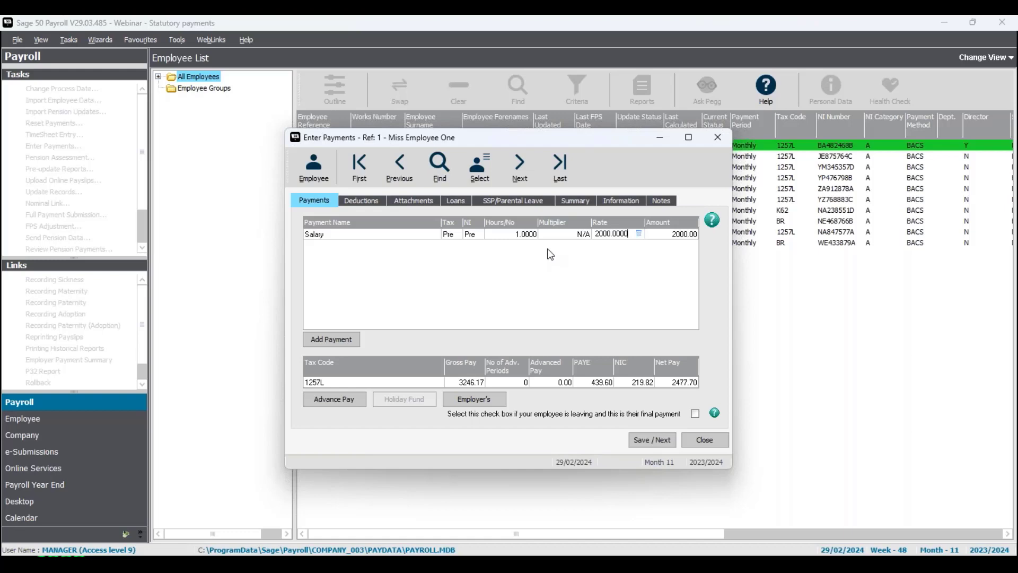
Step: Calculate the salary's Hours/No as 6 divided by 21 and apply the resulting 0.2857
click(528, 233)
click(531, 234)
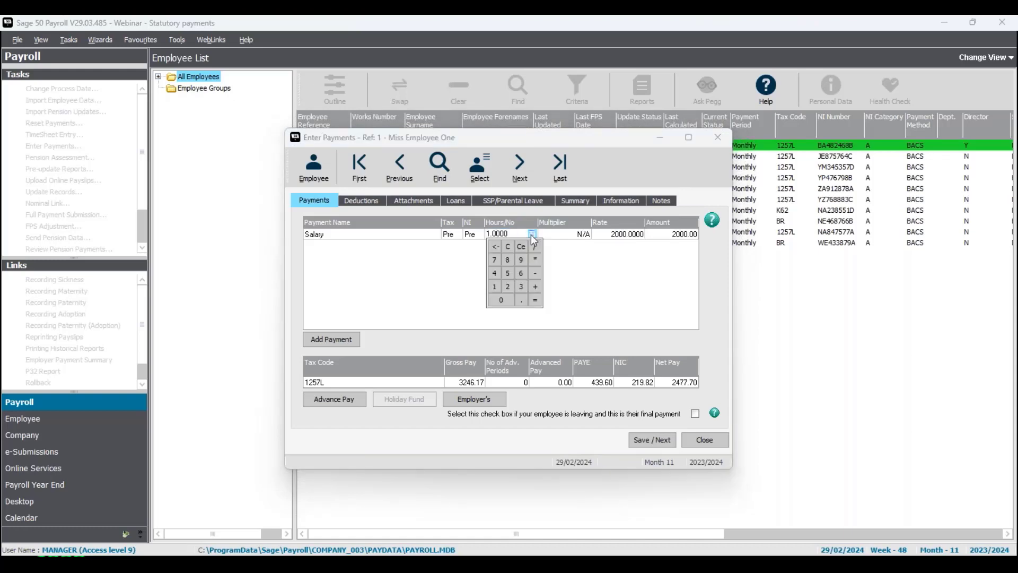
click(520, 272)
click(495, 286)
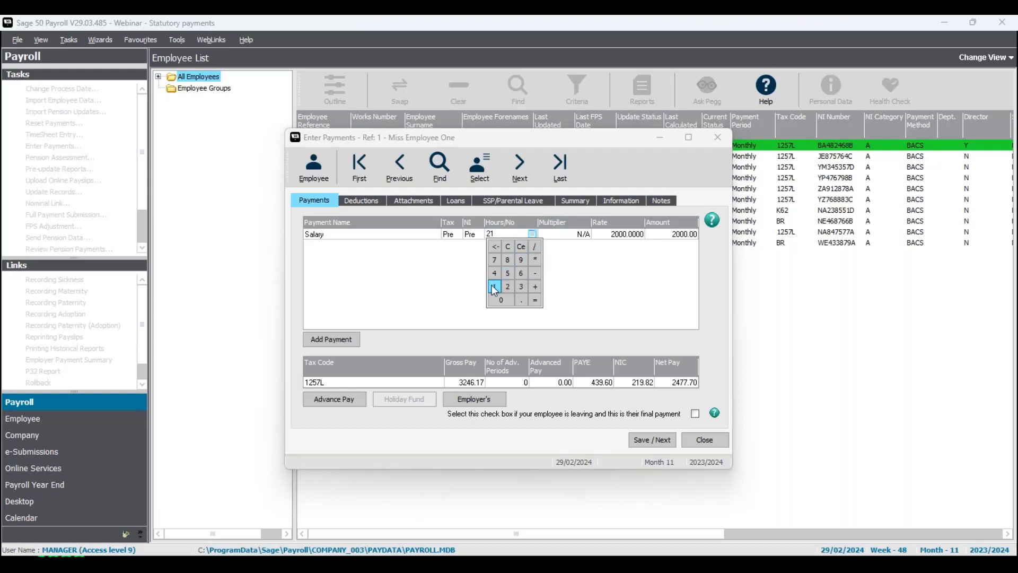
click(534, 301)
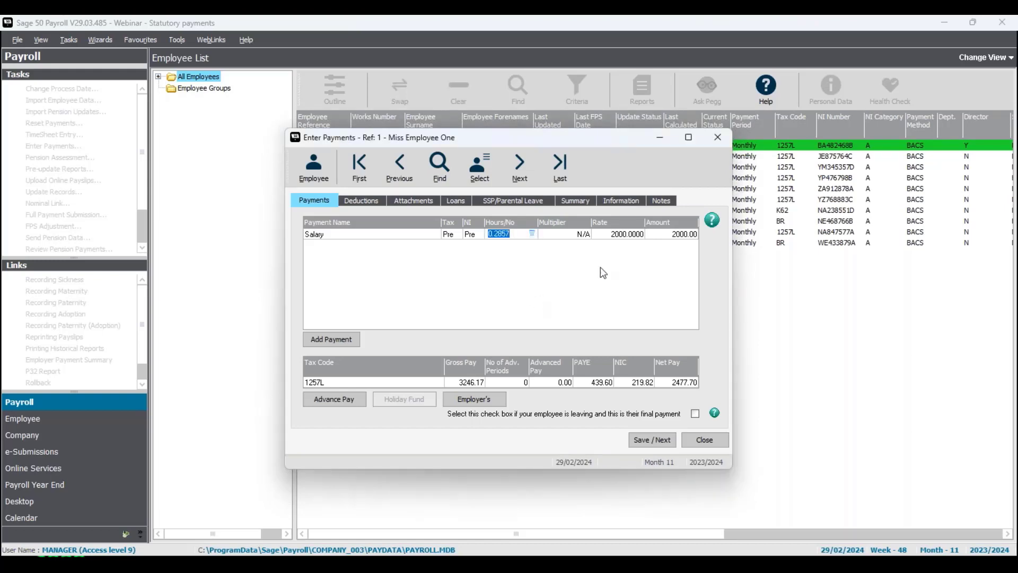
key(Tab)
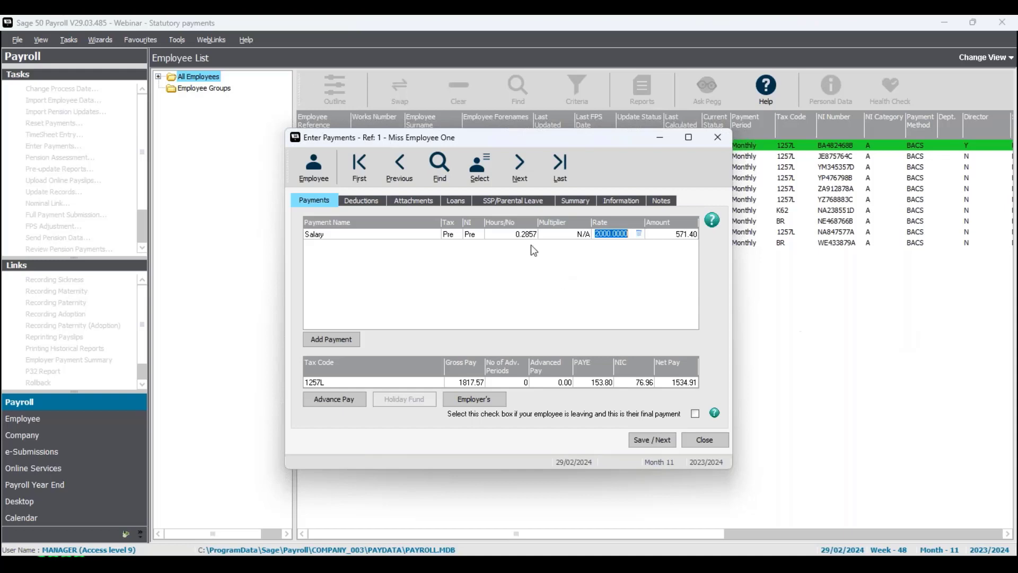
Step: Clear the salary's Hours/No value and check the payment summary with only statutory maternity pay
click(504, 234)
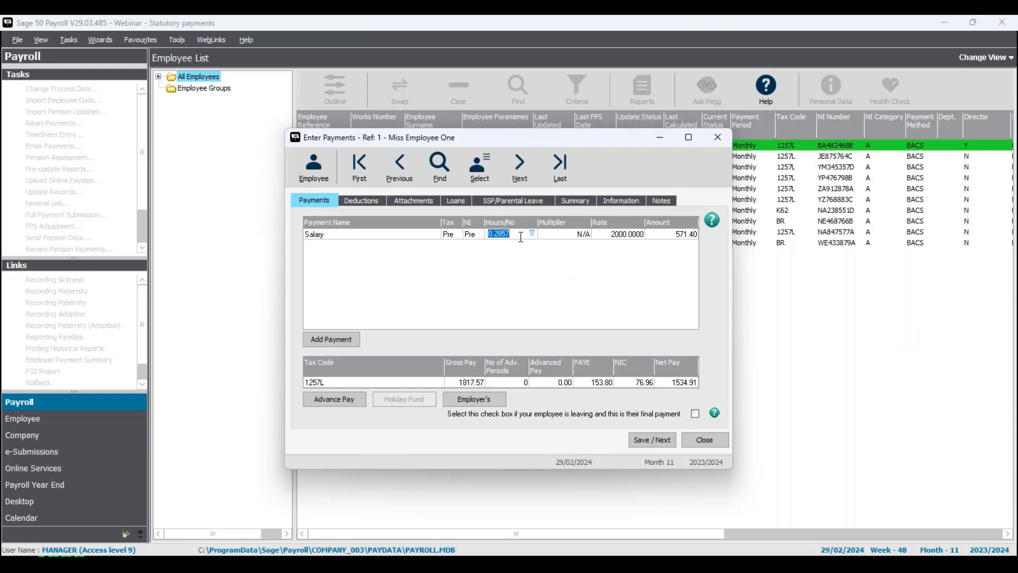
click(533, 234)
double_click(503, 234)
key(BackSpace)
click(563, 202)
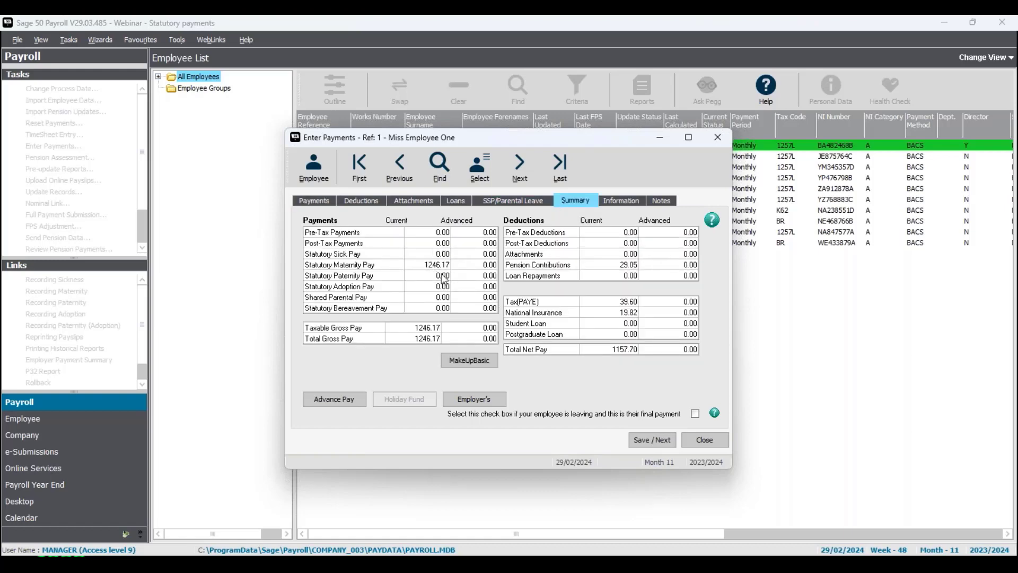
Step: Restore the salary payment's Hours/No to 0.2857 with the rate kept at 2000
click(325, 204)
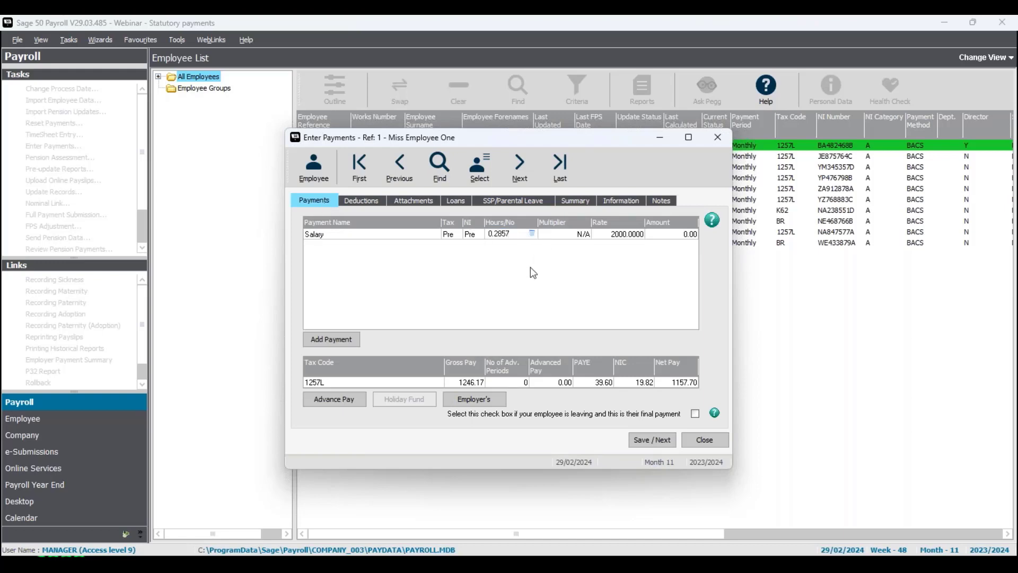
key(Tab)
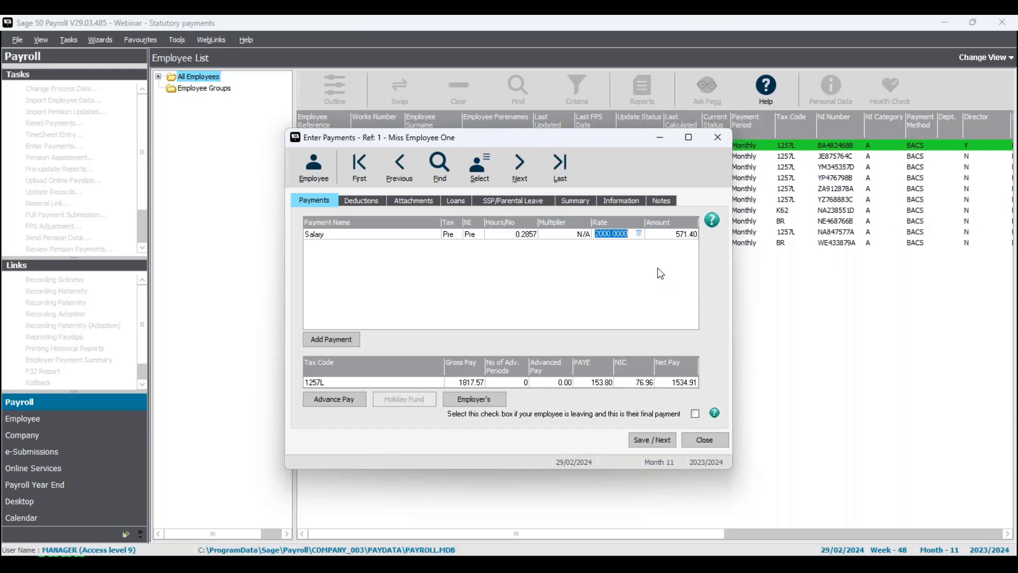
key(End)
key(Tab)
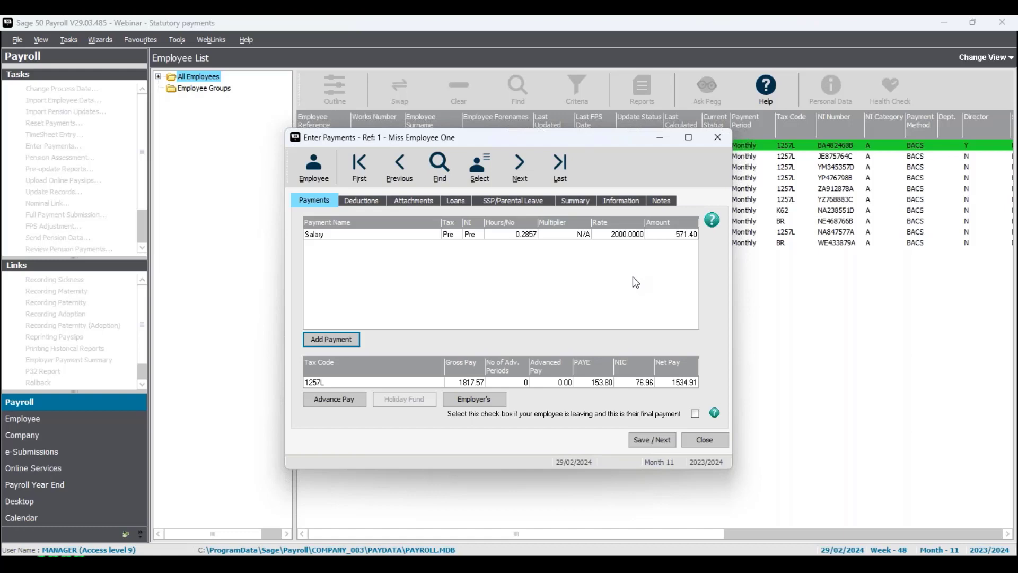
Step: Review the payment summary and the employer's National Insurance and pension contributions, and accept the employer's figures
click(580, 204)
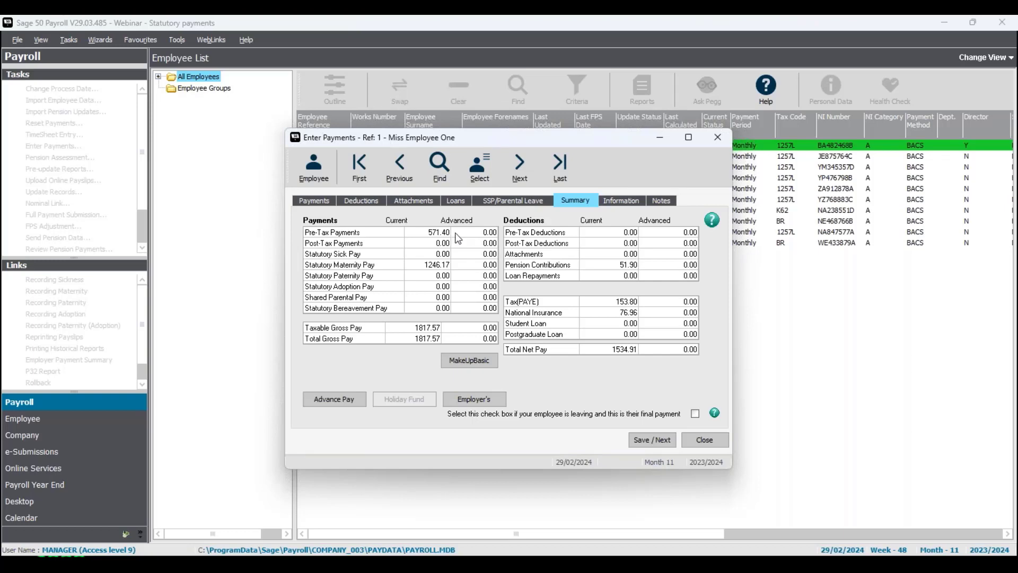
click(479, 402)
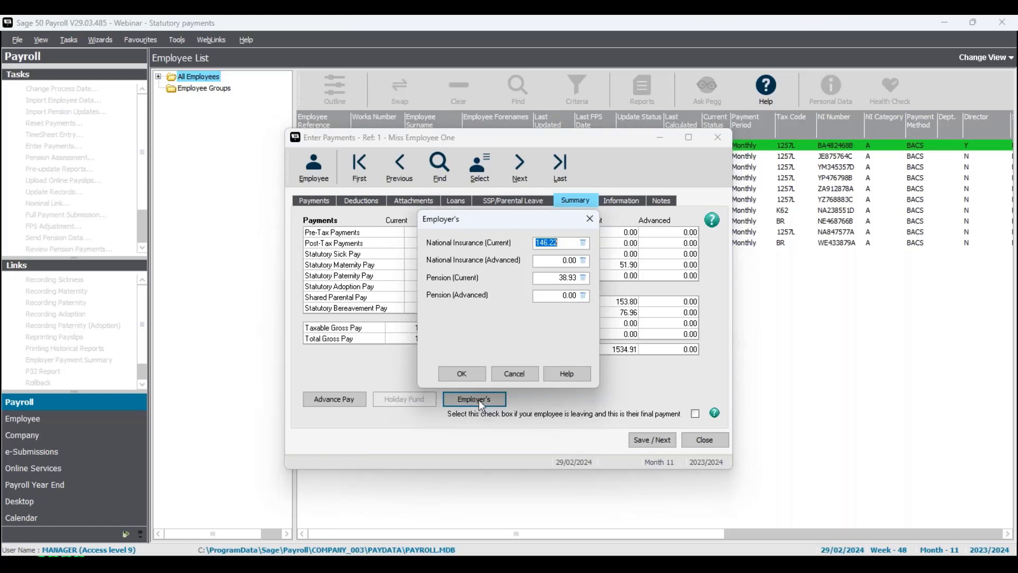
click(555, 278)
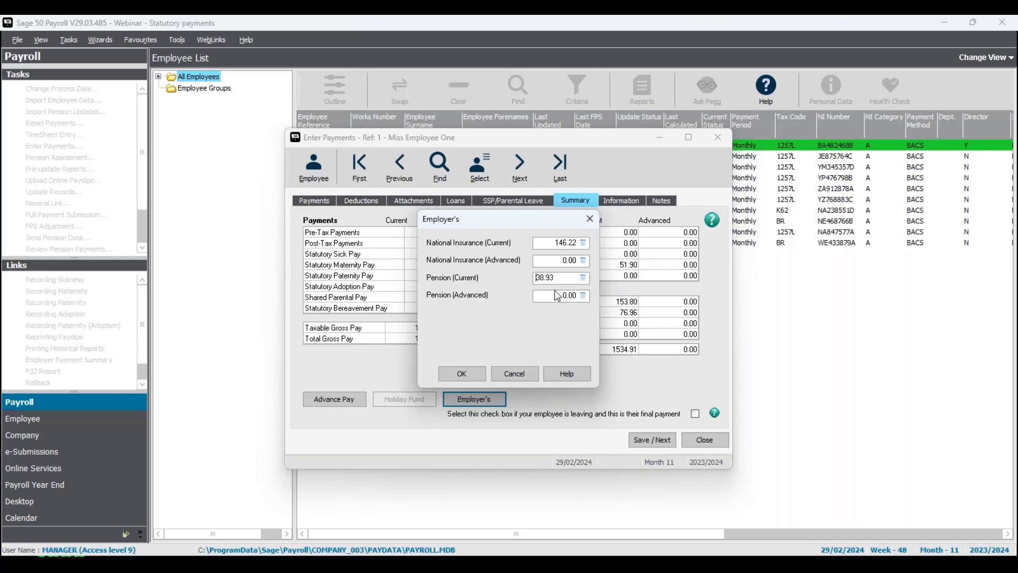
click(471, 375)
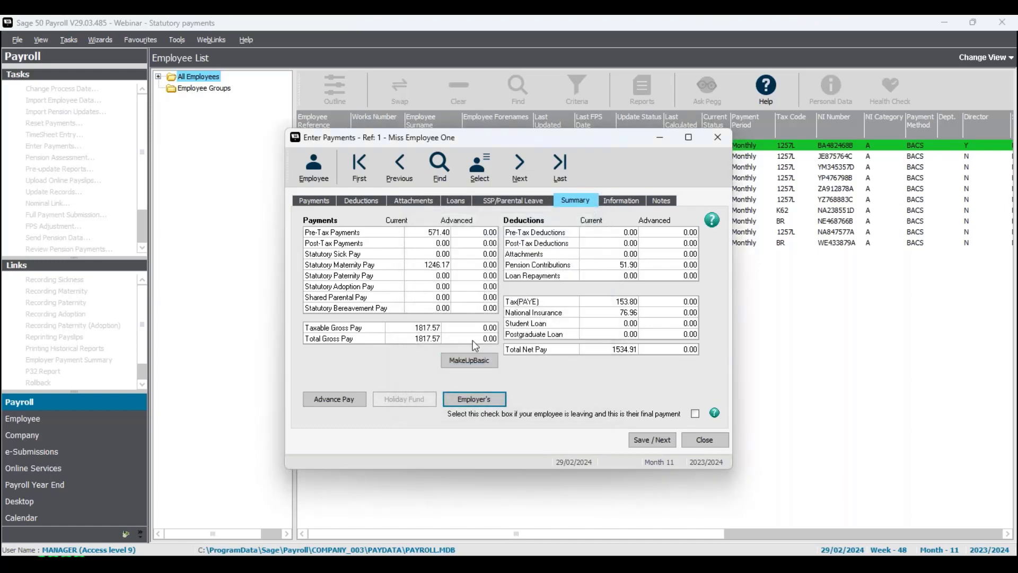
Step: In employee 1's record, change My Pension Scheme's employer contributions to a fixed amount of 44.40
click(316, 171)
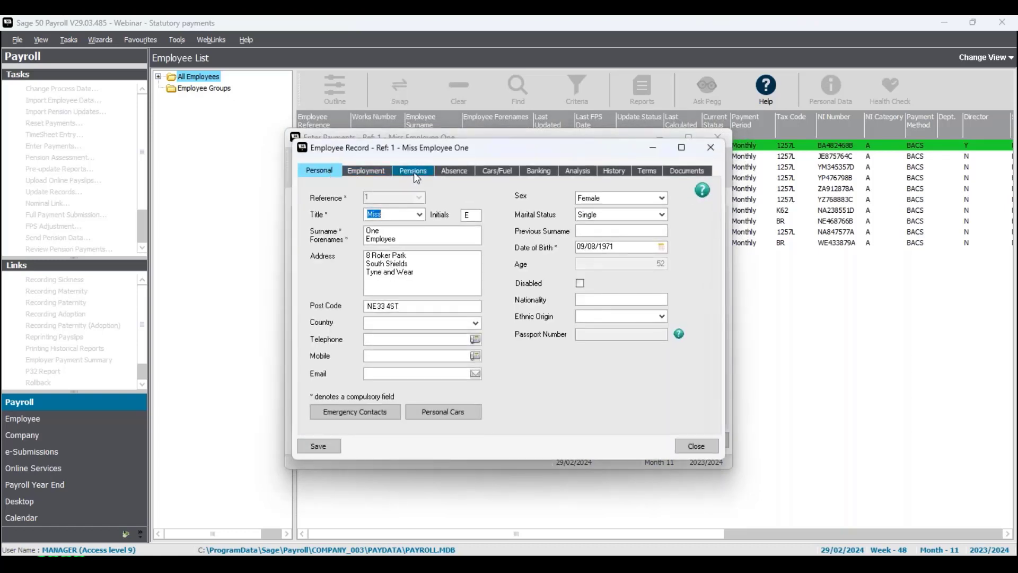
click(414, 175)
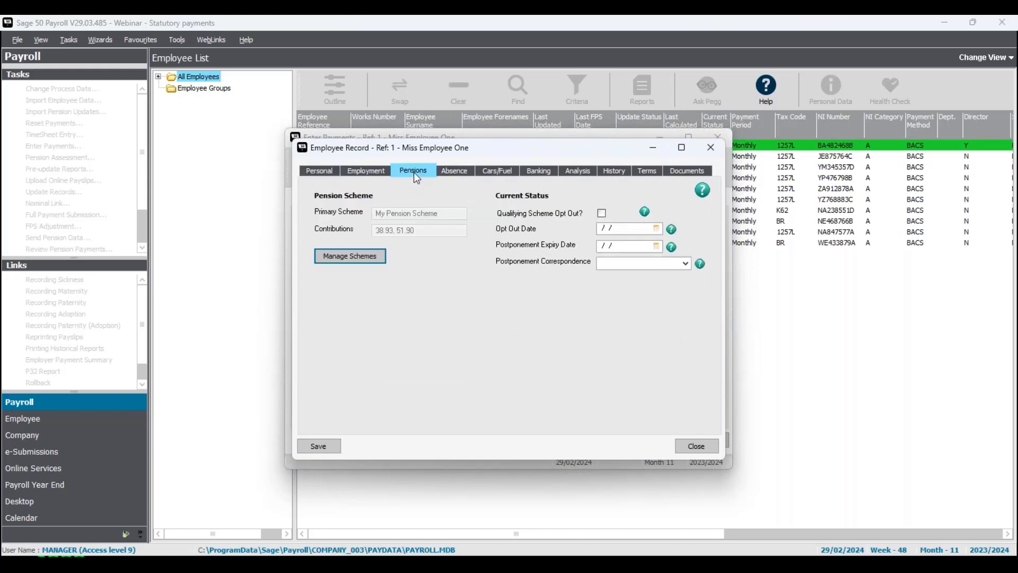
click(347, 258)
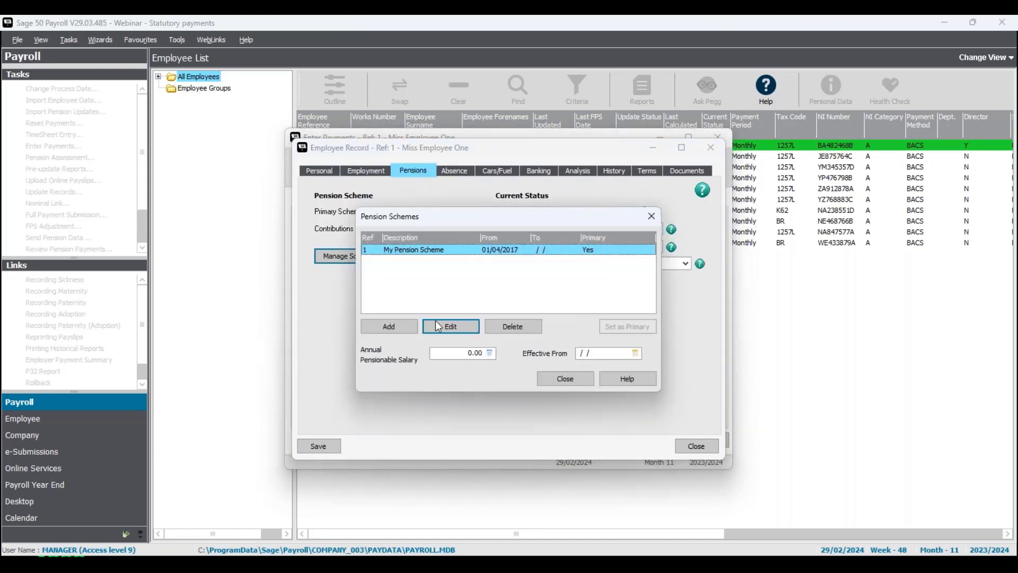
click(455, 327)
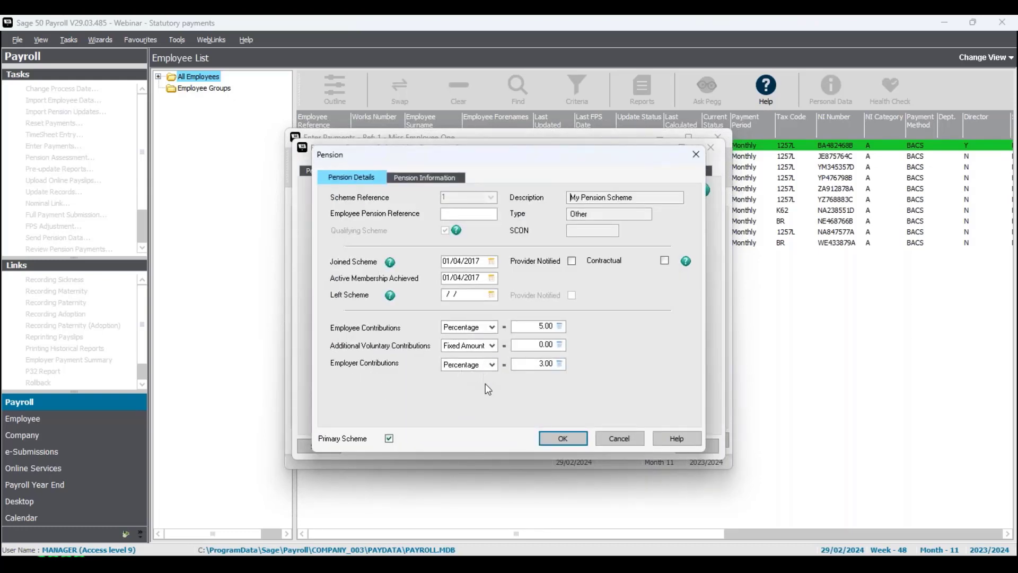
click(534, 365)
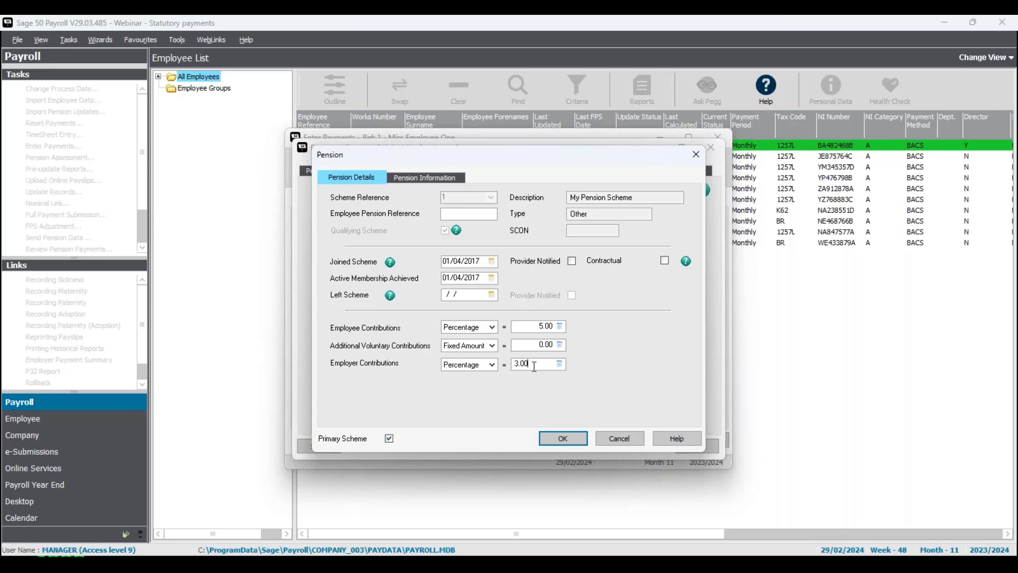
click(491, 365)
click(469, 390)
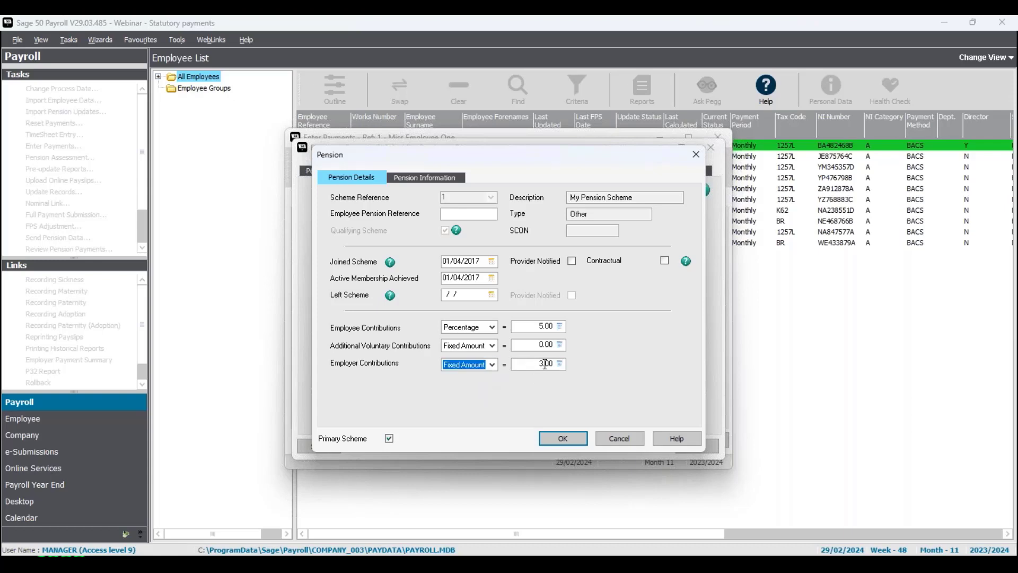
drag(545, 365, 513, 361)
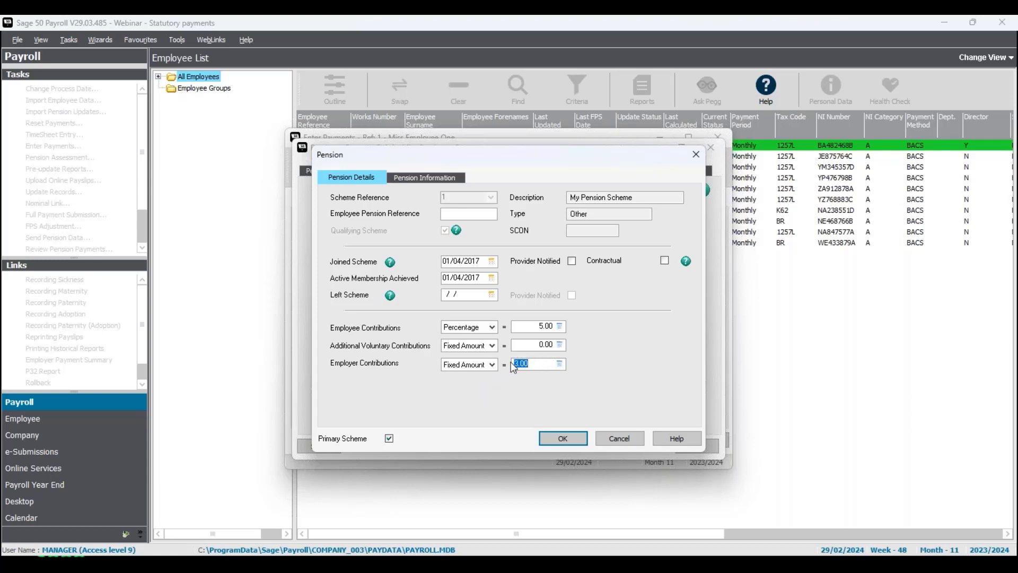
text(44.40)
key(Tab)
click(572, 438)
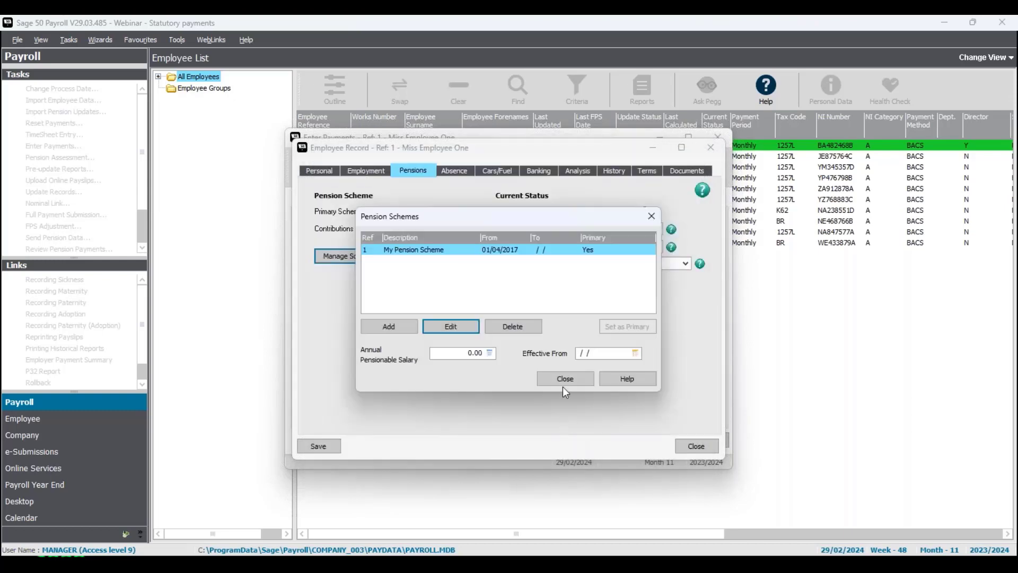
Step: Close the pension schemes list, save employee 1's record and return to the payment summary
click(563, 383)
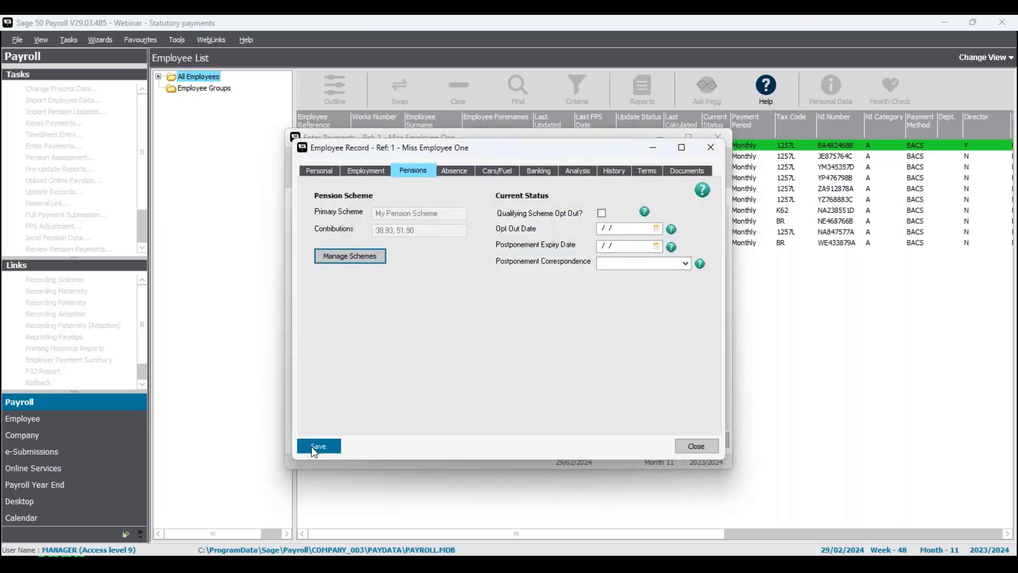
click(314, 447)
click(711, 148)
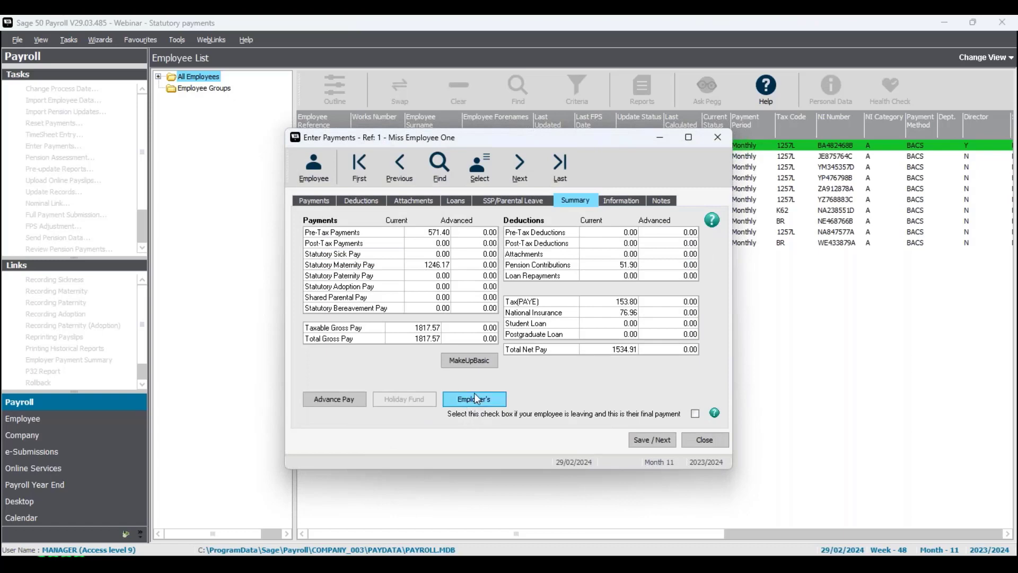
Step: Check the employer's current pension contribution for employee 1, accept the employer's figures and close the payment entry
click(473, 400)
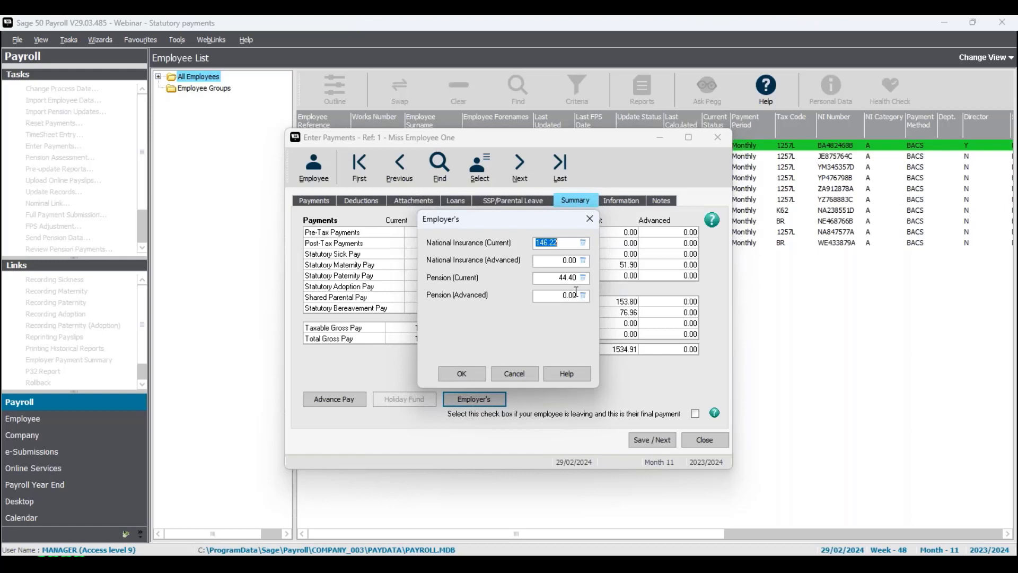
click(464, 375)
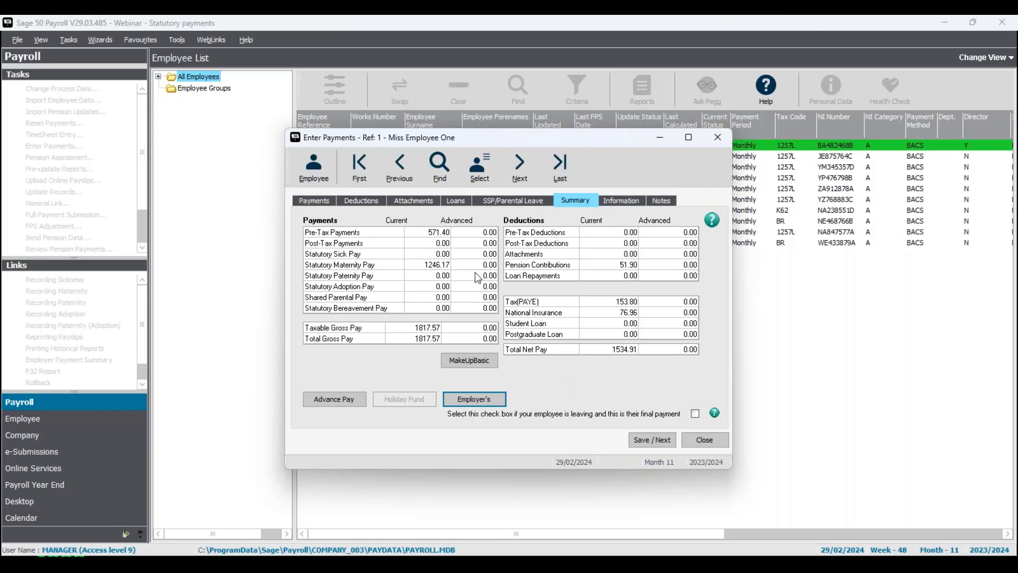
click(711, 441)
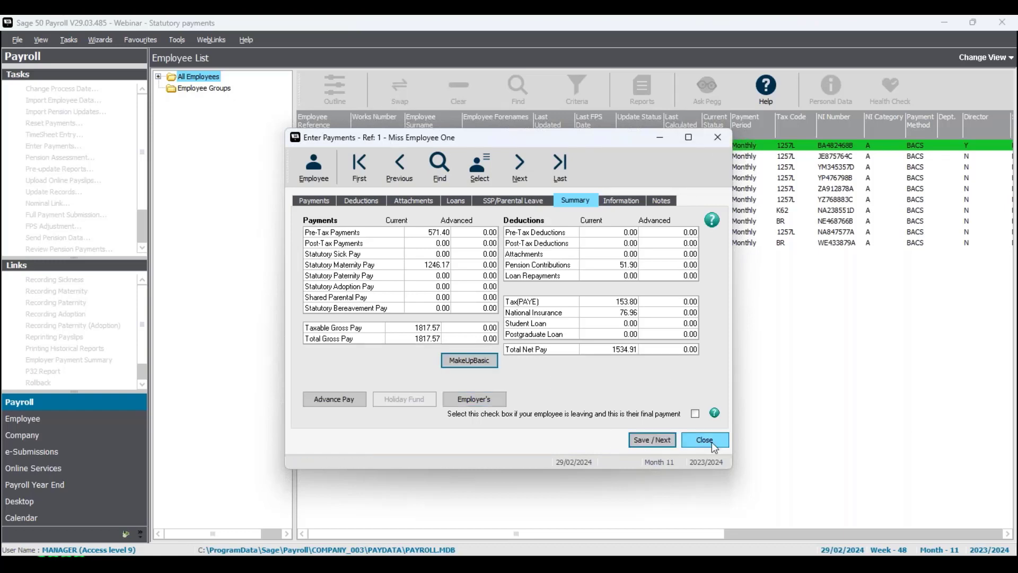
click(712, 441)
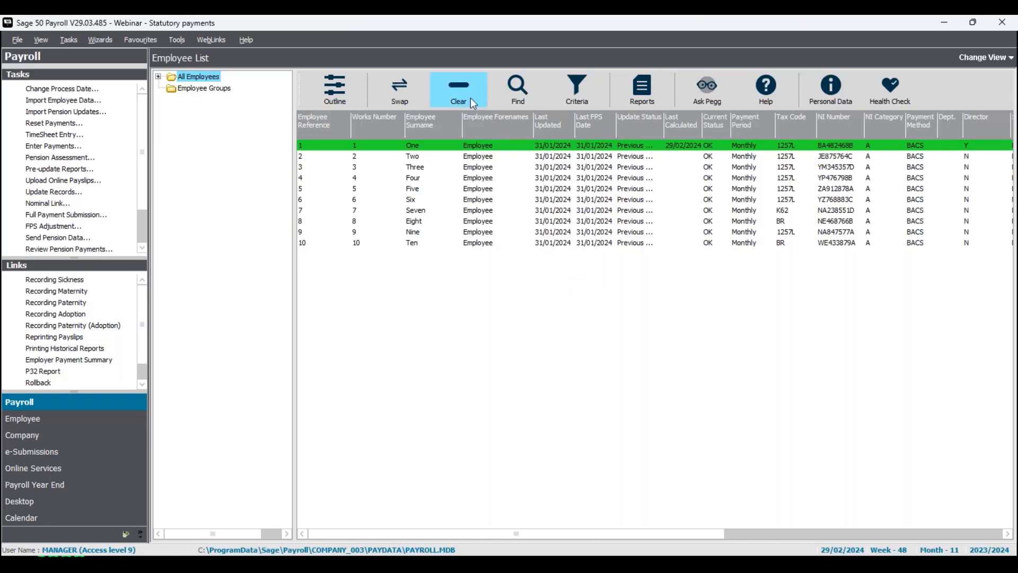
Step: Select all employees in the list and open the pre-update reports
click(401, 98)
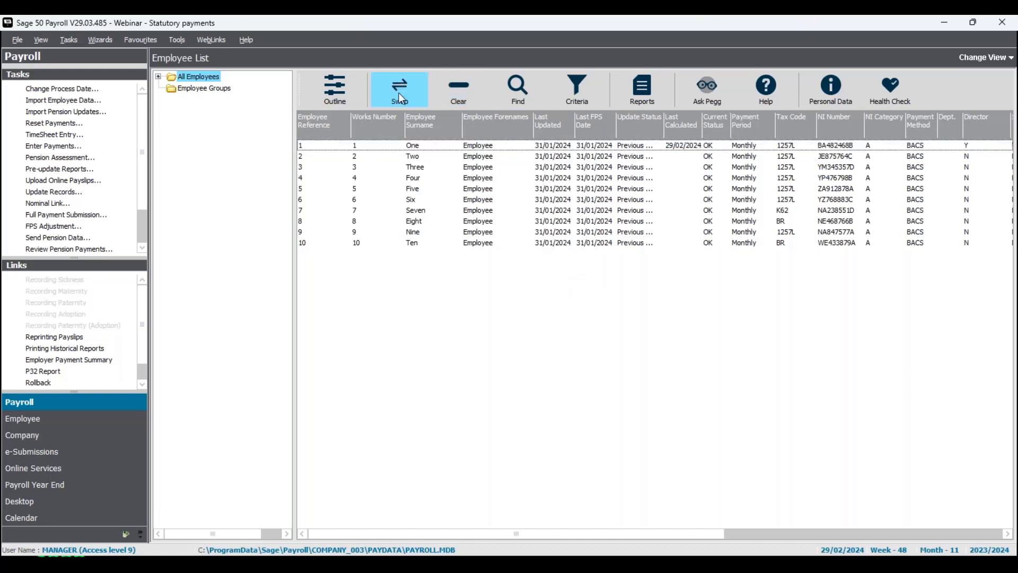
click(399, 94)
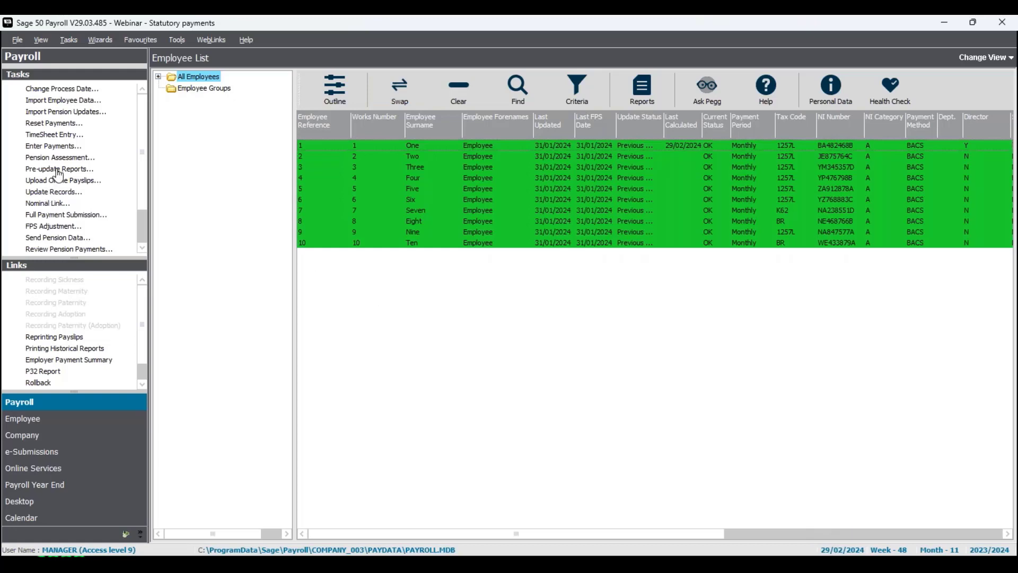
click(59, 171)
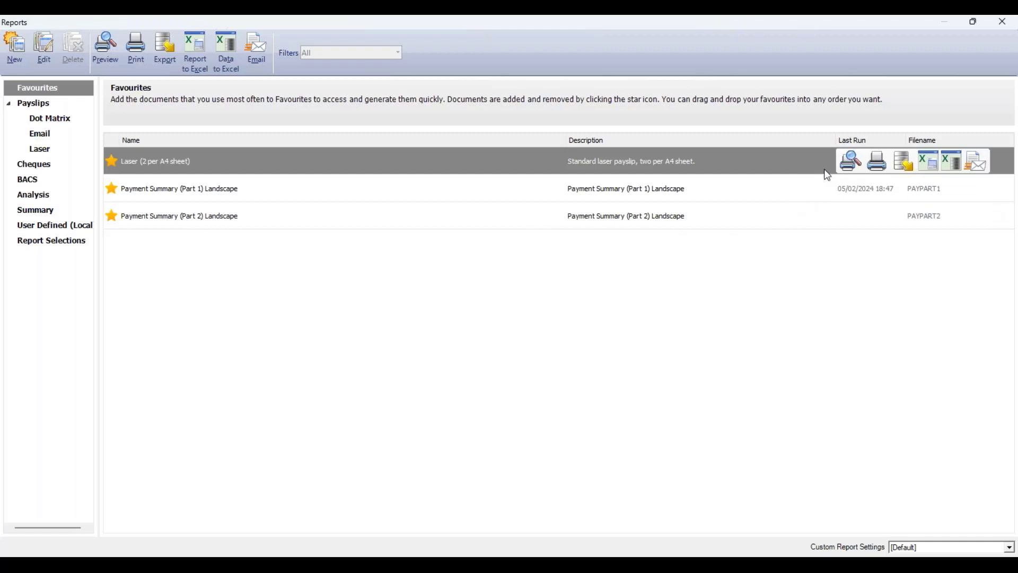
Step: Preview the Laser (2 per A4 sheet) payslips and examine employee 1's salary, parental pay and pension figures
click(851, 161)
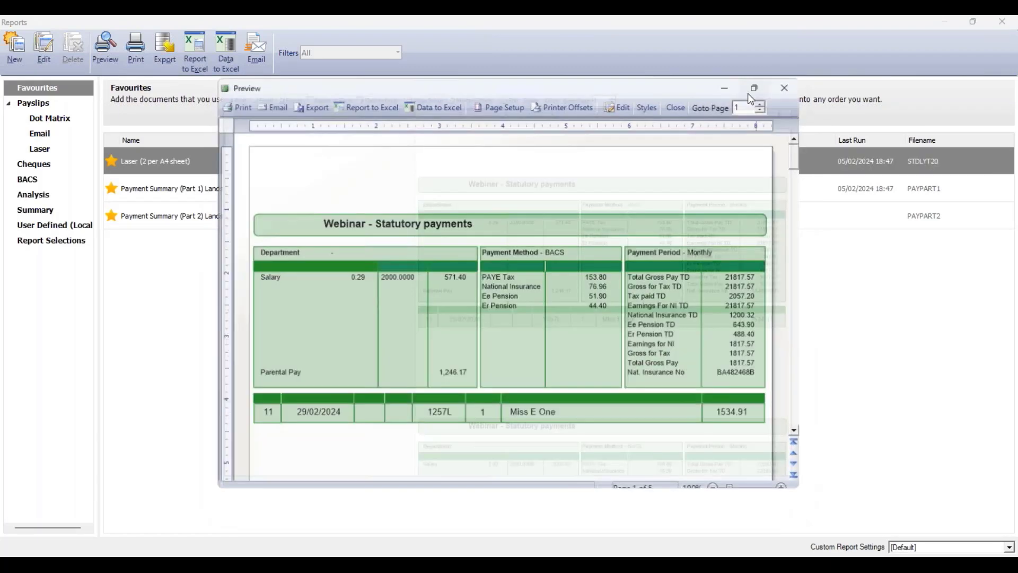
click(754, 88)
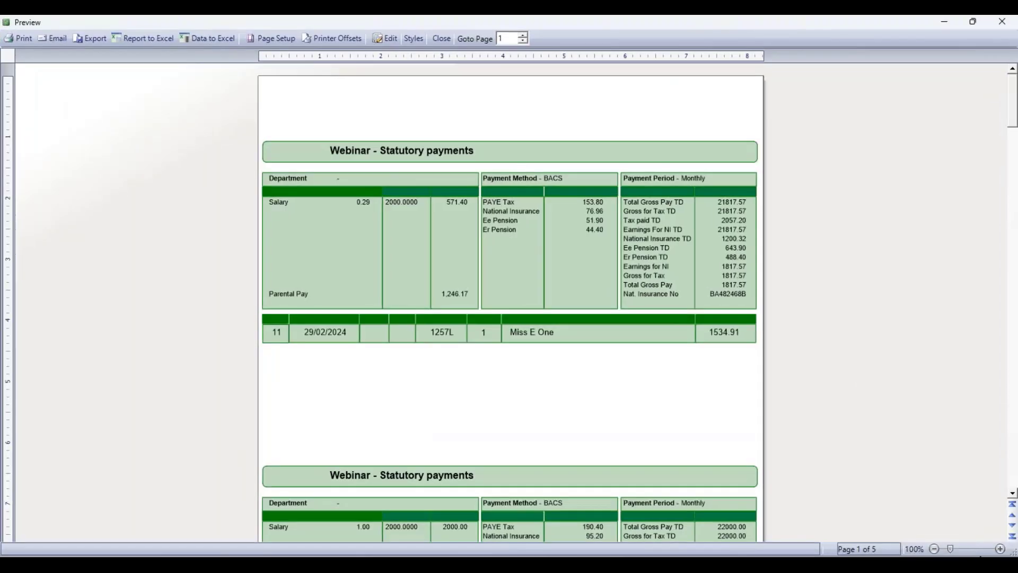
click(1000, 549)
click(1000, 550)
click(1001, 549)
click(1001, 549)
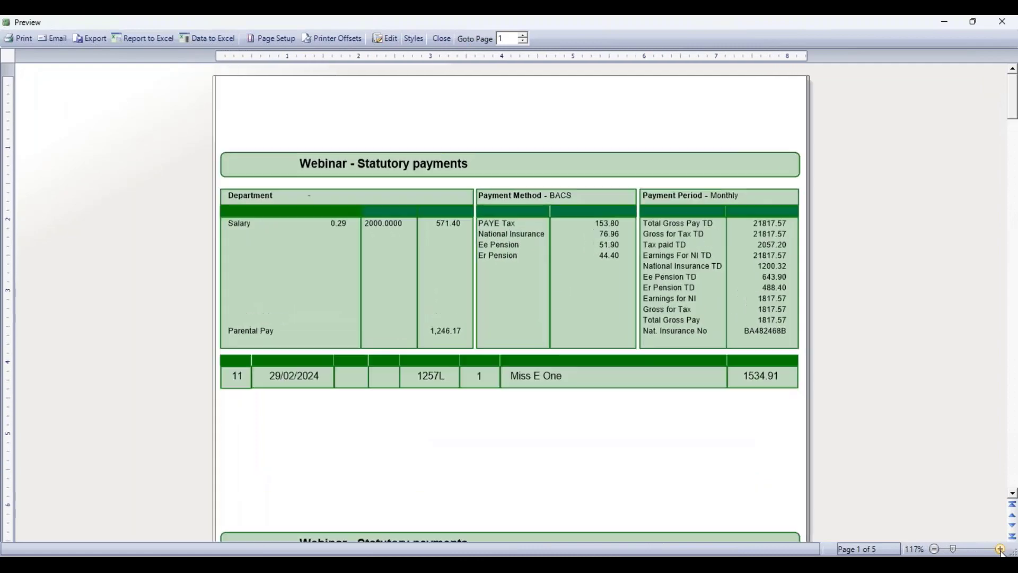
click(1001, 549)
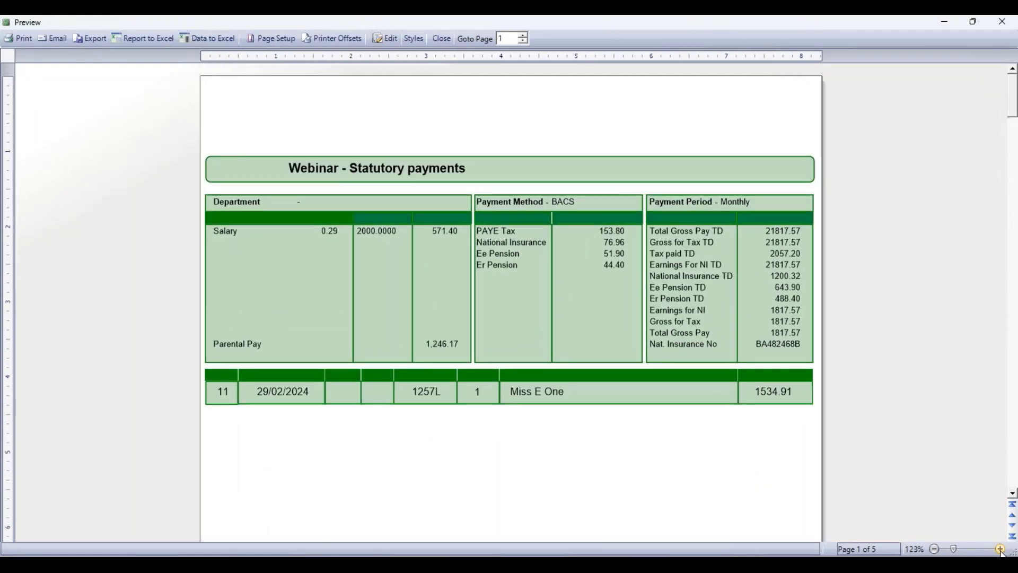
click(1000, 549)
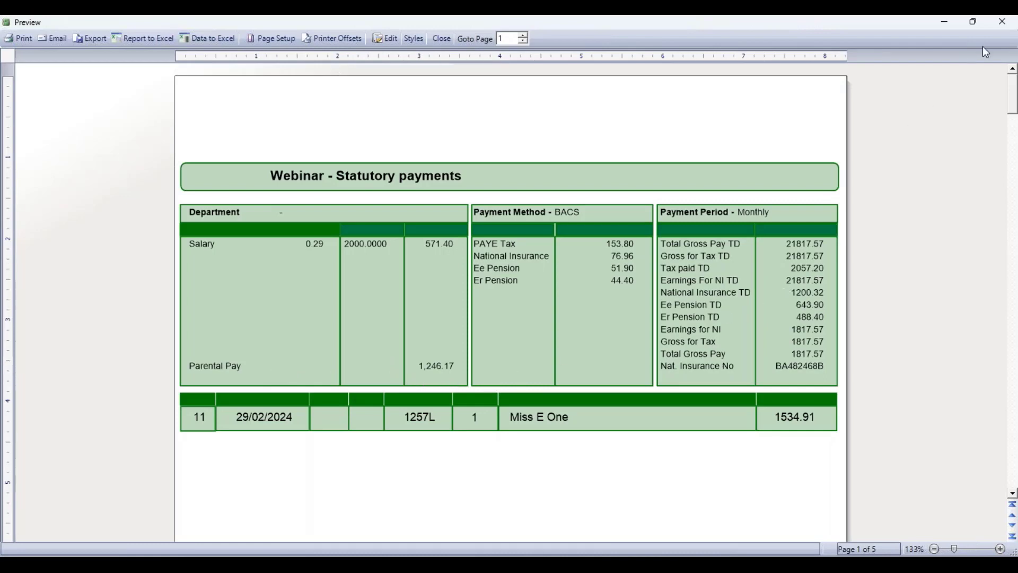
click(1008, 26)
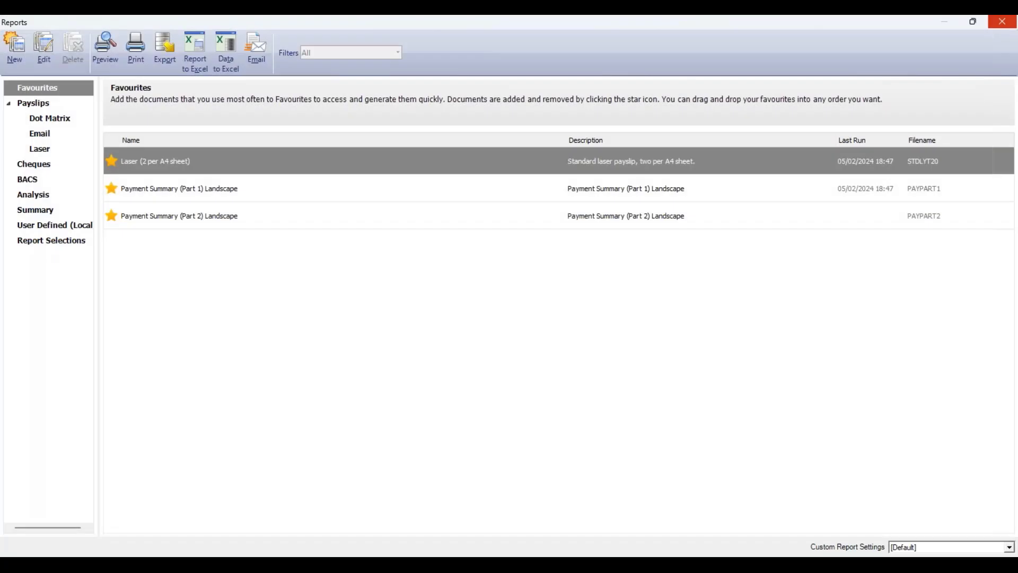
Step: Preview the Payment Summary (Part 1) Landscape report for all payment periods, examine the parental payments and close the reports
mouse_move(849, 172)
click(729, 194)
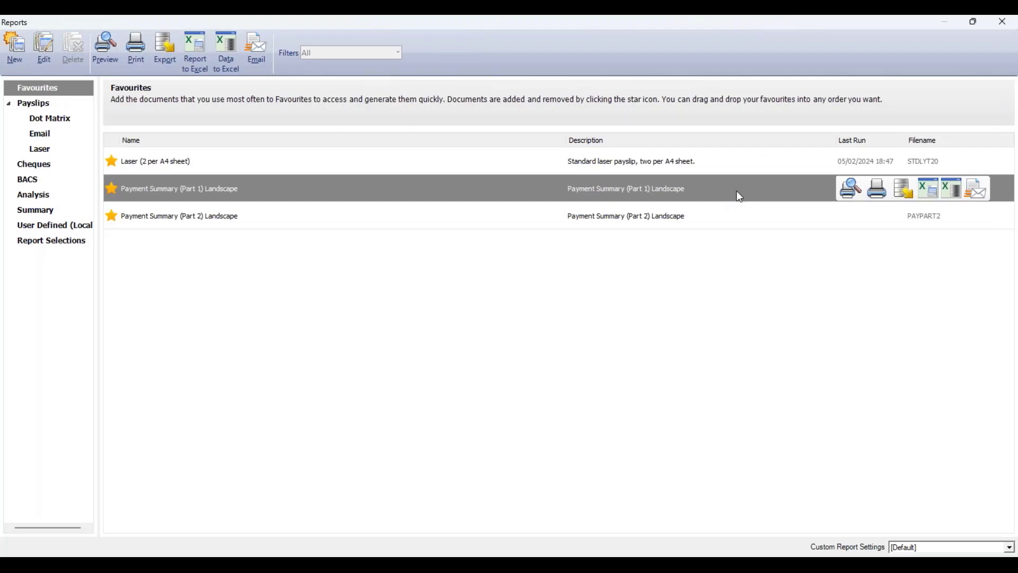
click(851, 189)
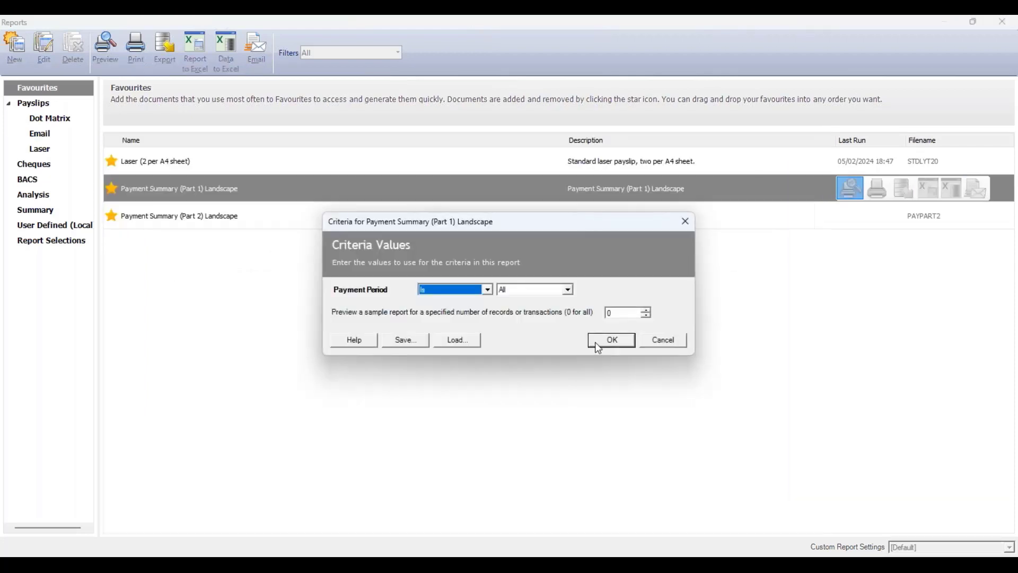
click(600, 342)
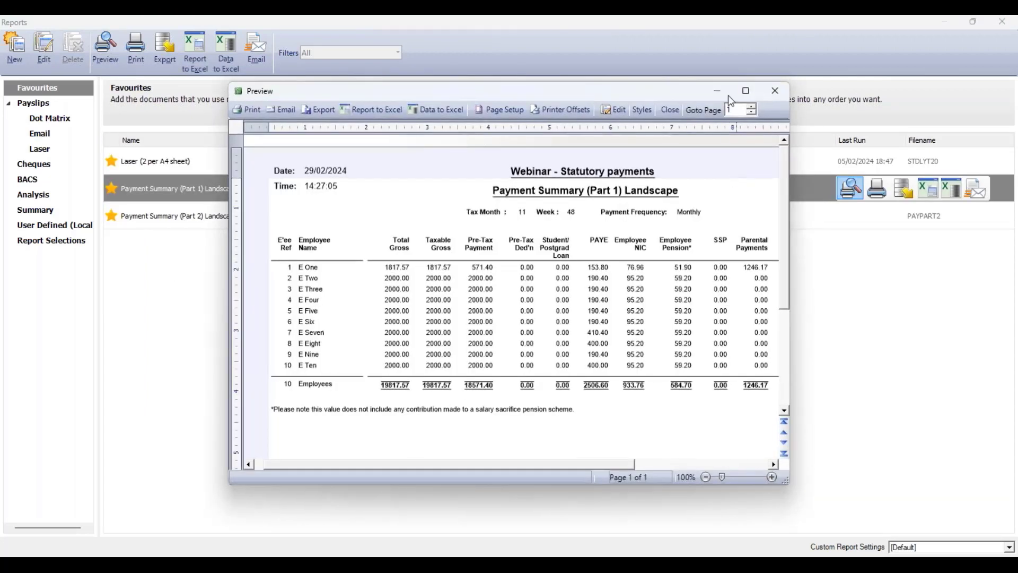
click(749, 89)
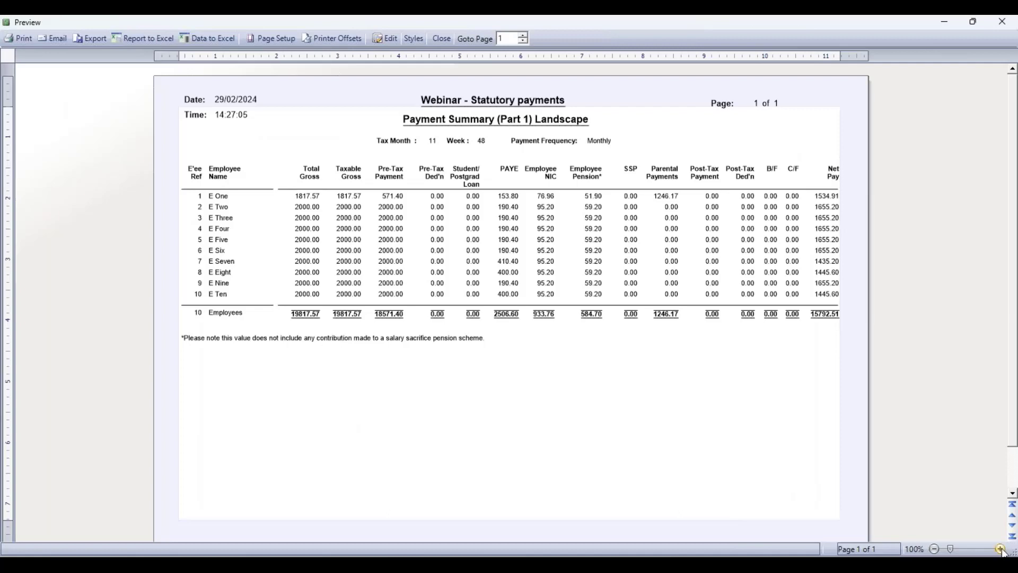
click(999, 548)
click(1000, 549)
click(1000, 548)
click(999, 548)
click(1000, 548)
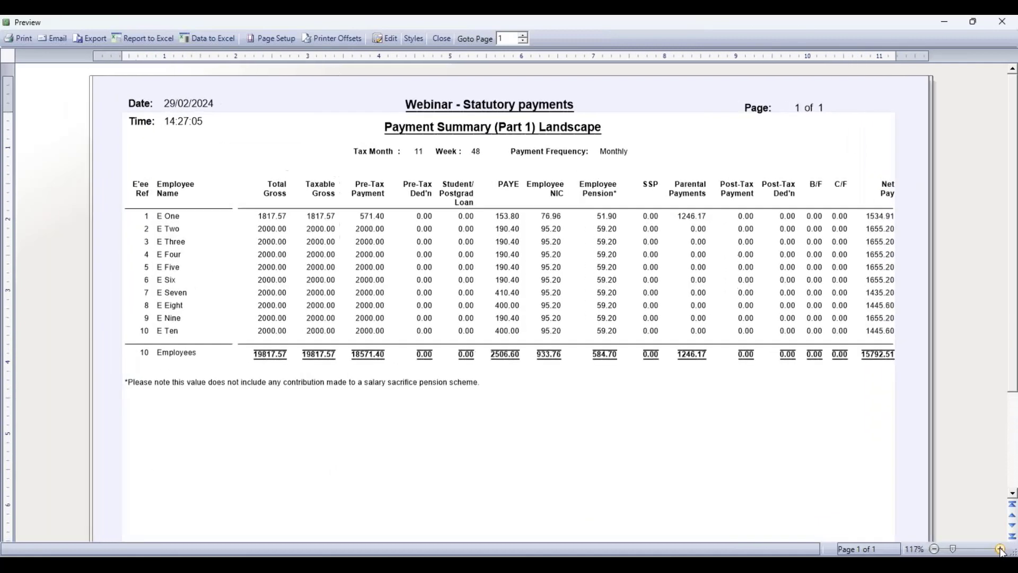
click(999, 549)
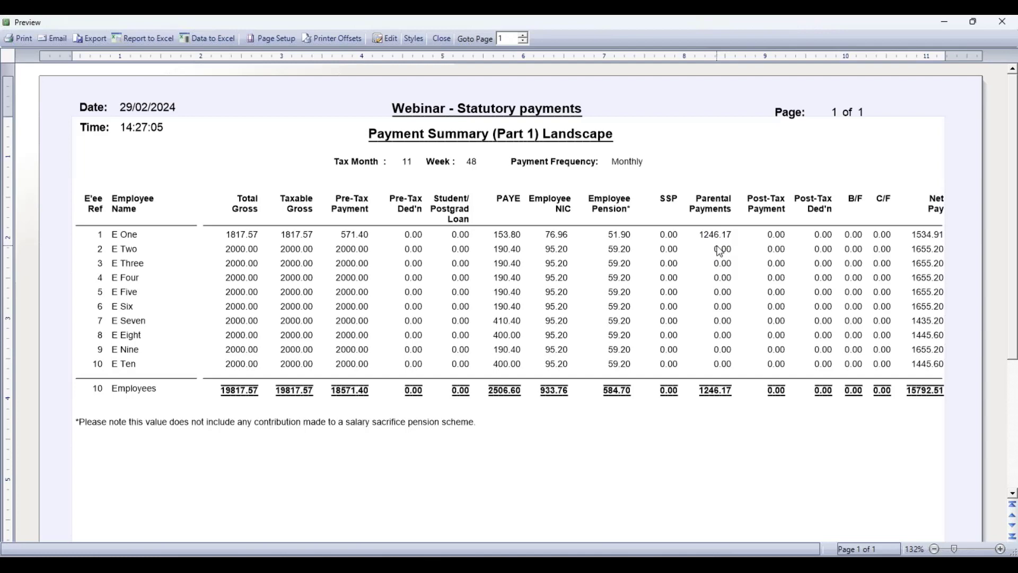
click(1000, 24)
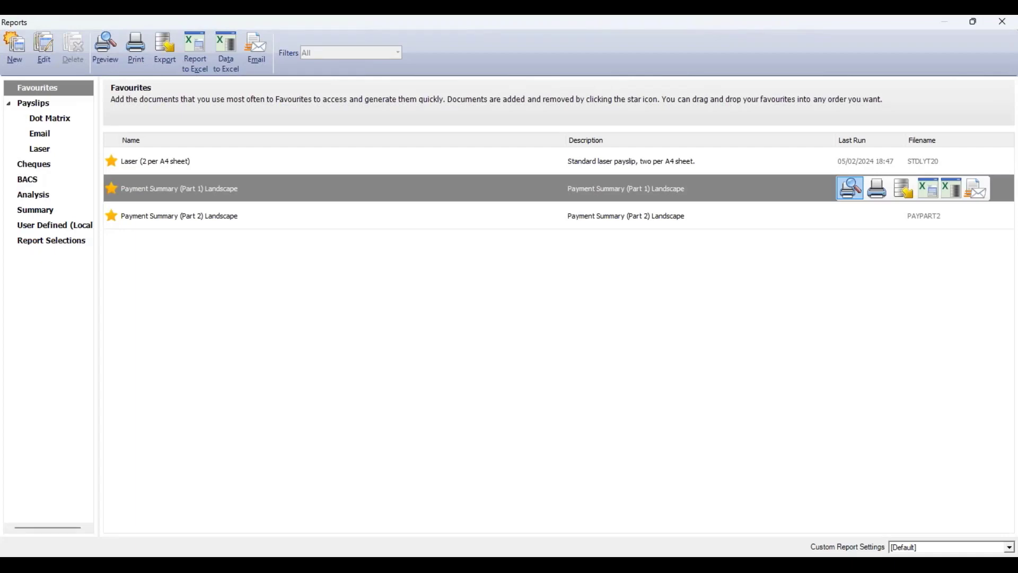
click(1002, 22)
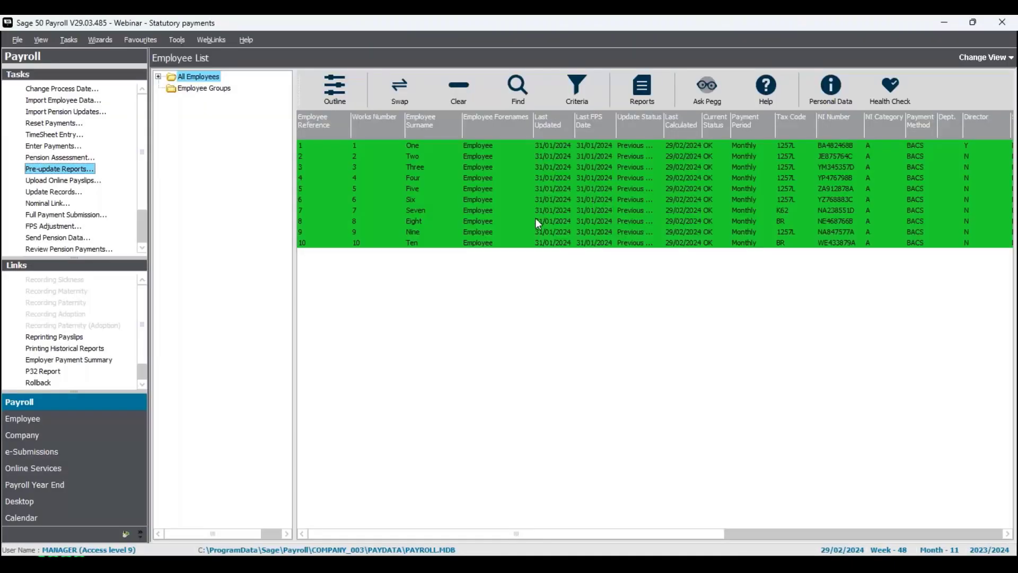
Step: Start updating records for the selected employees, confirm continuing and begin a manual backup with the preselected file types
click(62, 193)
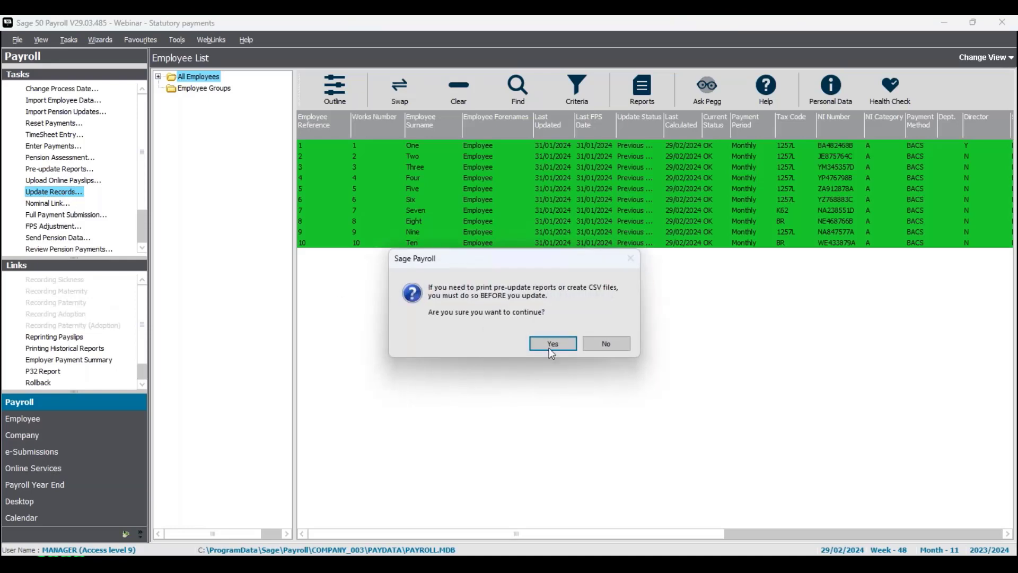
click(554, 344)
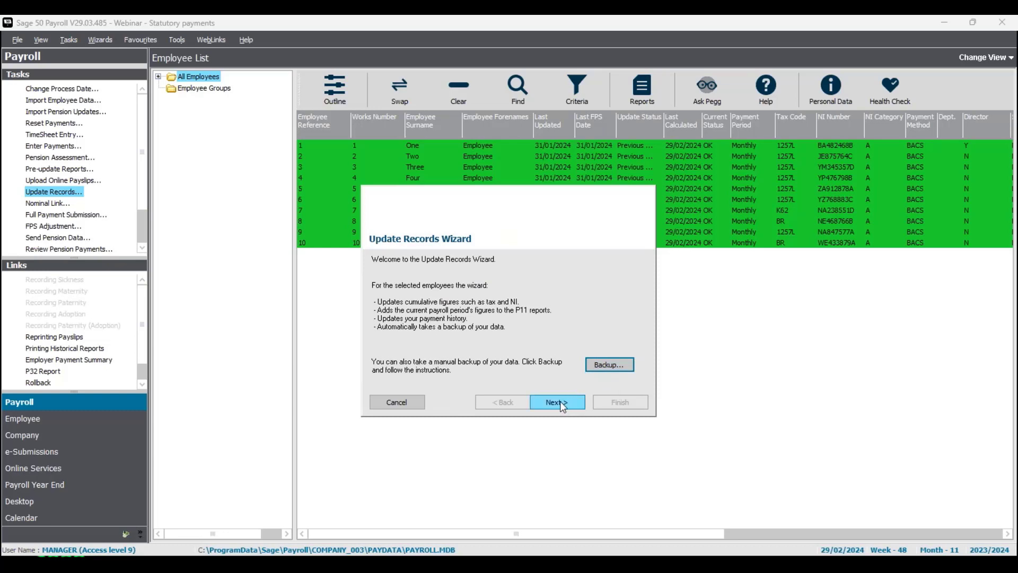
click(603, 370)
click(563, 402)
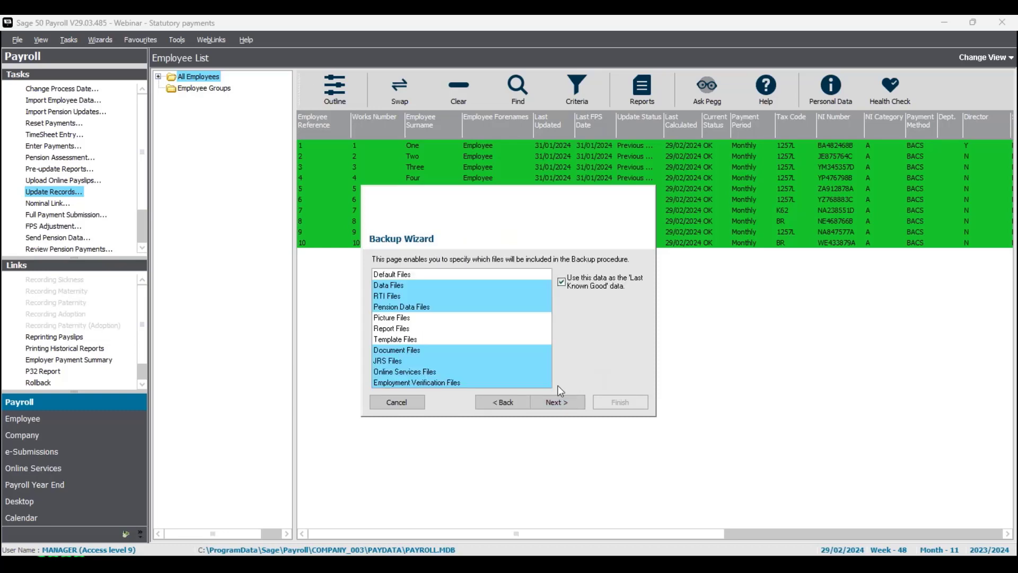
click(545, 403)
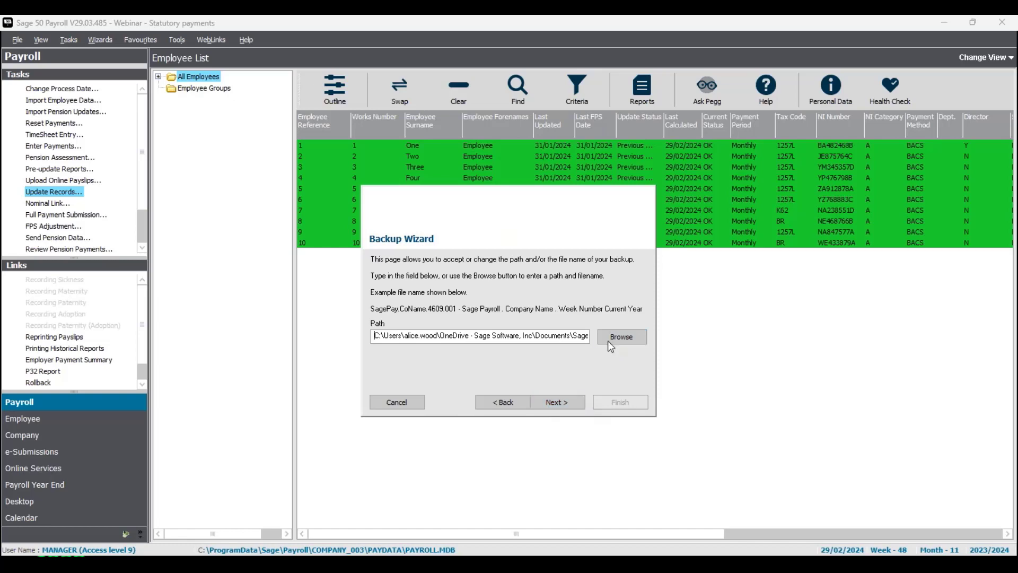
Step: Name the backup "SagePay.Webinar - Statutory paymentsTUESDAY.4823.001" in the Documents folder and run the backup
key(Return)
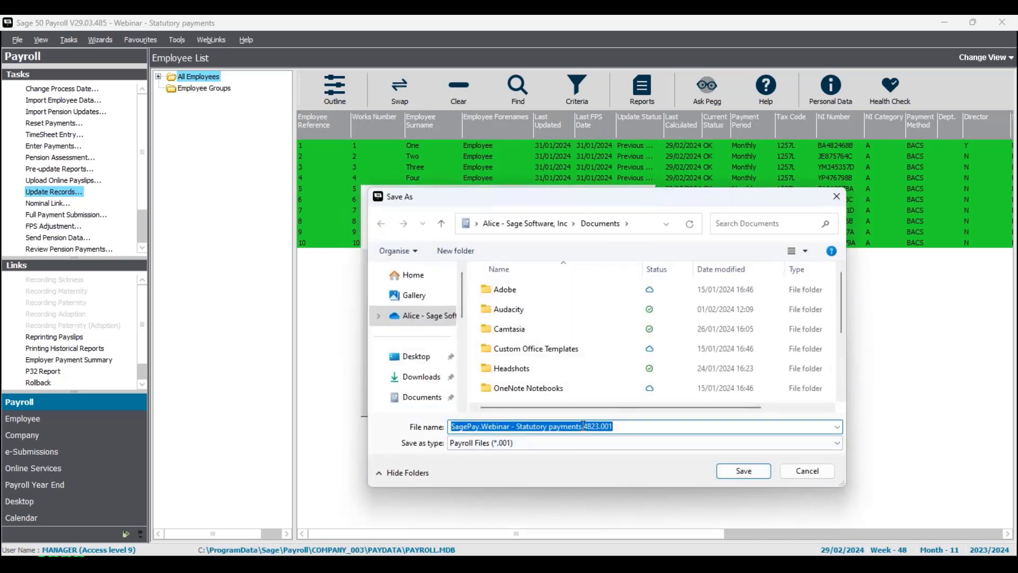
click(583, 426)
key(BackSpace)
text(TUESDA)
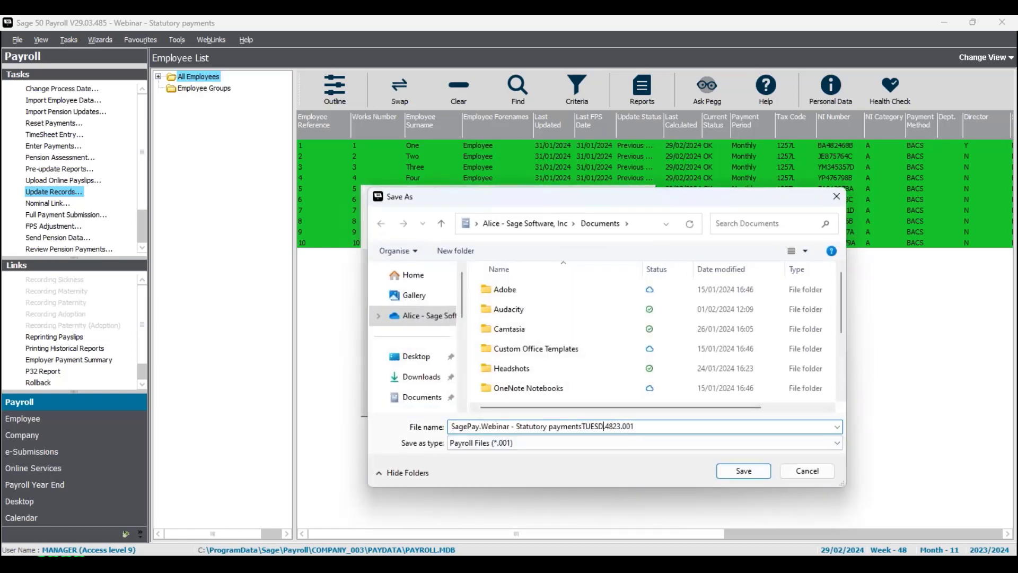
text(Y)
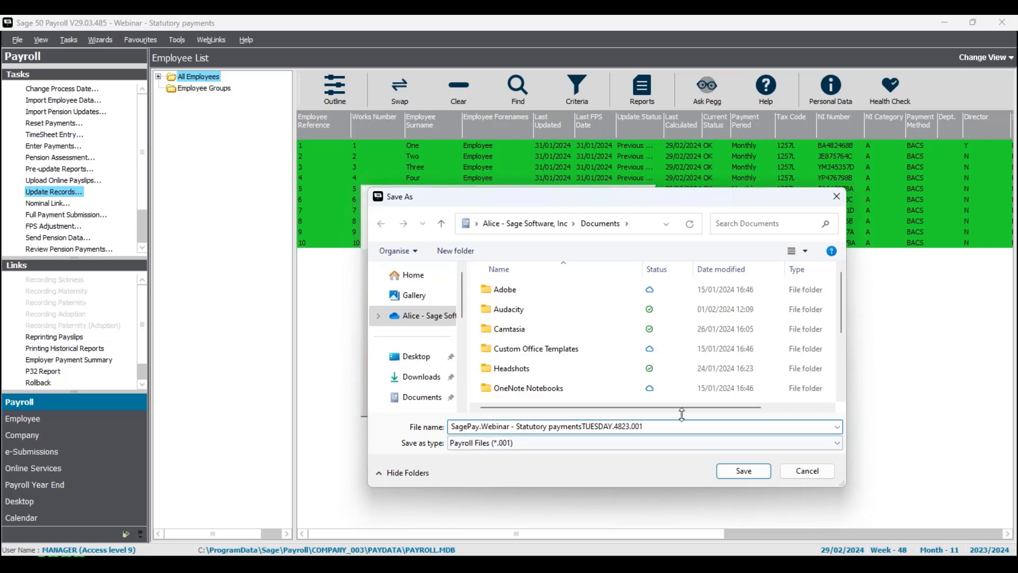
click(744, 472)
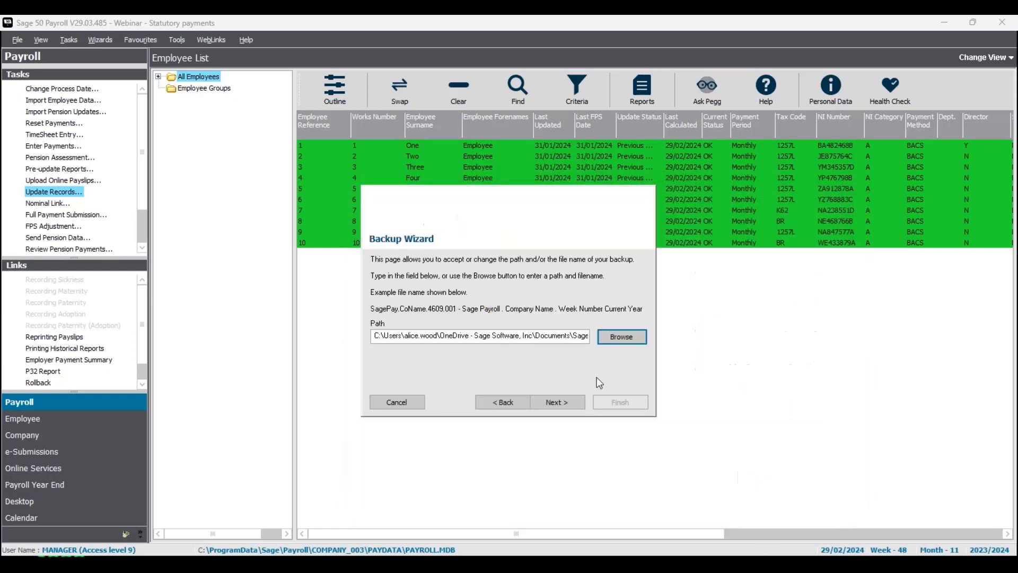
click(567, 404)
click(602, 404)
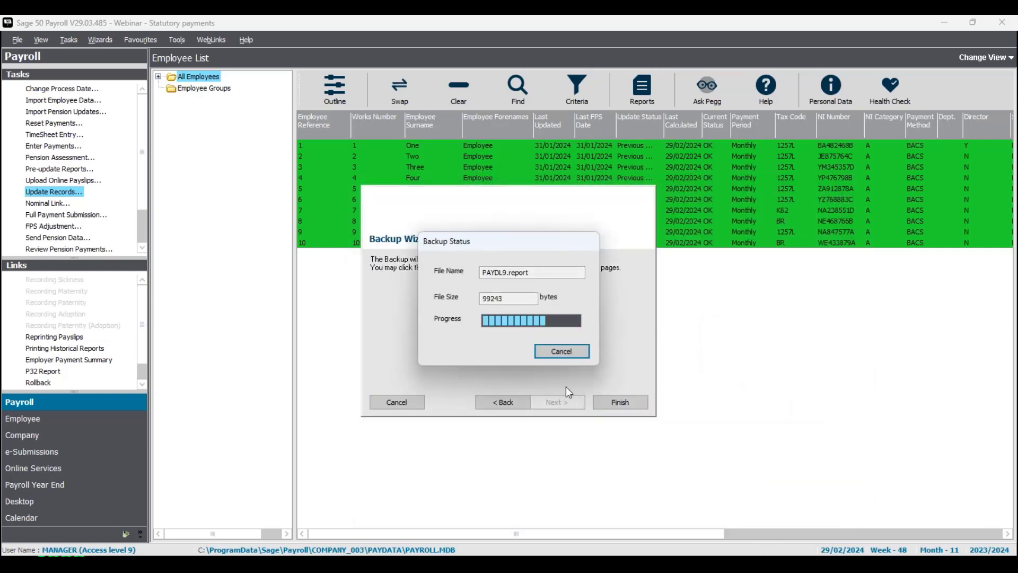
click(564, 339)
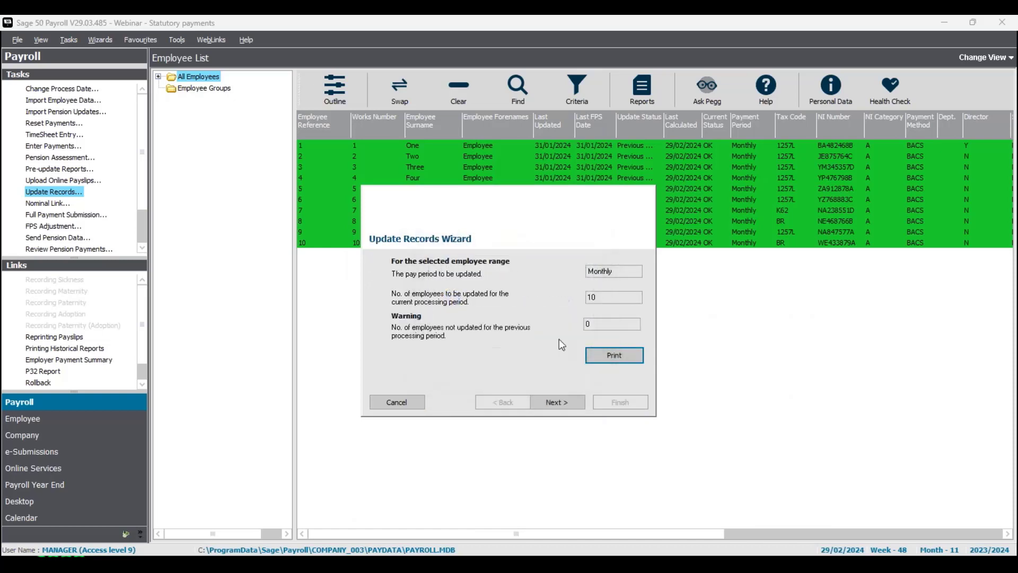
Step: Run the monthly record update for the selected employees and finish the Update Records Wizard
click(564, 402)
click(609, 401)
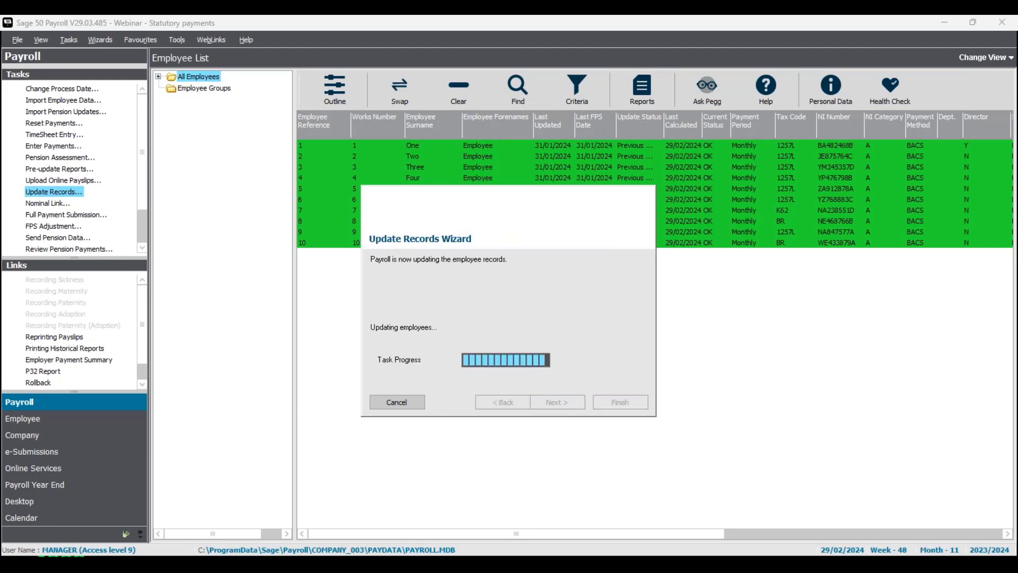
click(618, 358)
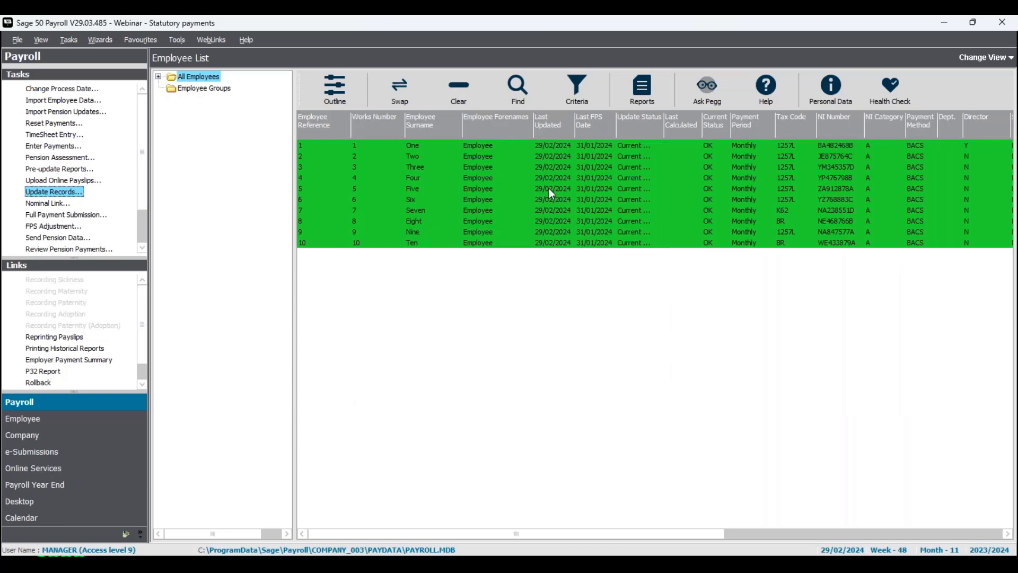
Step: Start the Full Payment Submission, acknowledge that HMRC will not receive it and continue to the credentials check
click(66, 214)
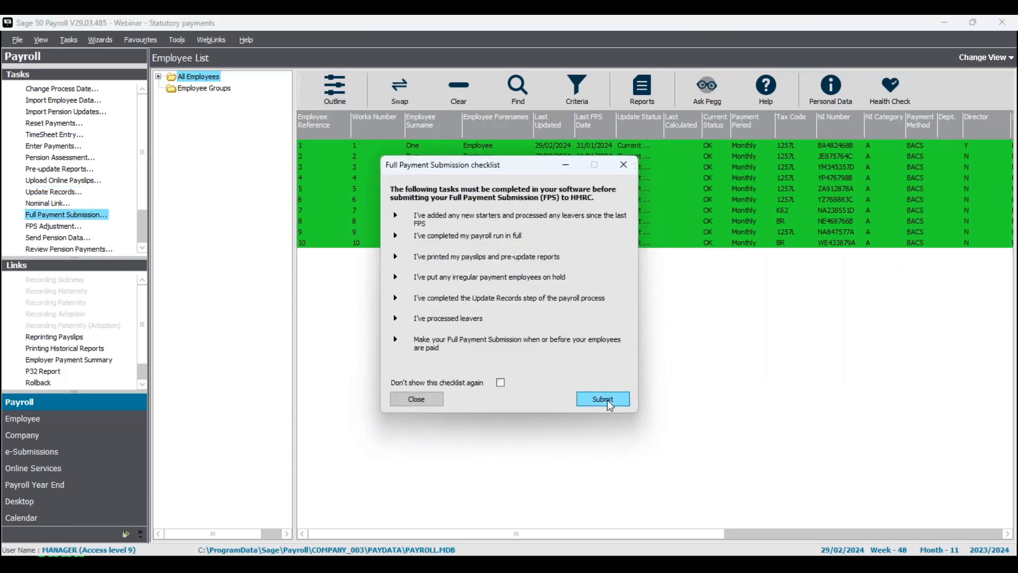
click(607, 400)
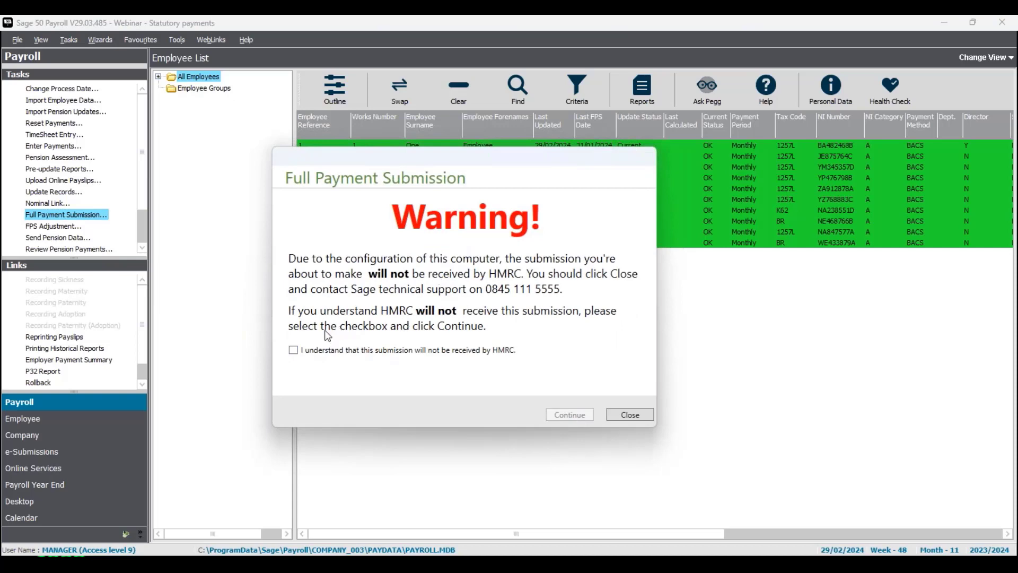
click(294, 350)
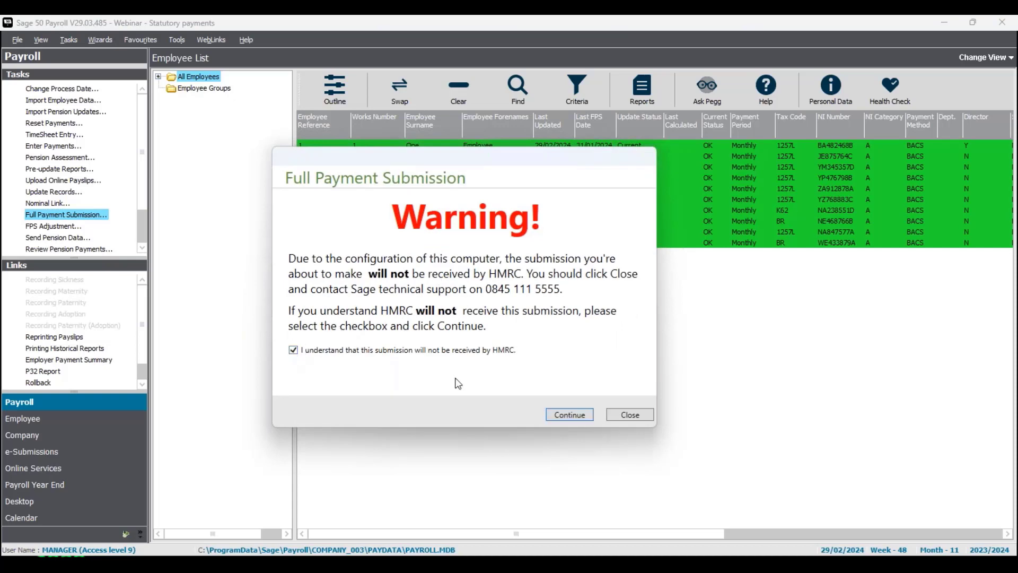
click(572, 415)
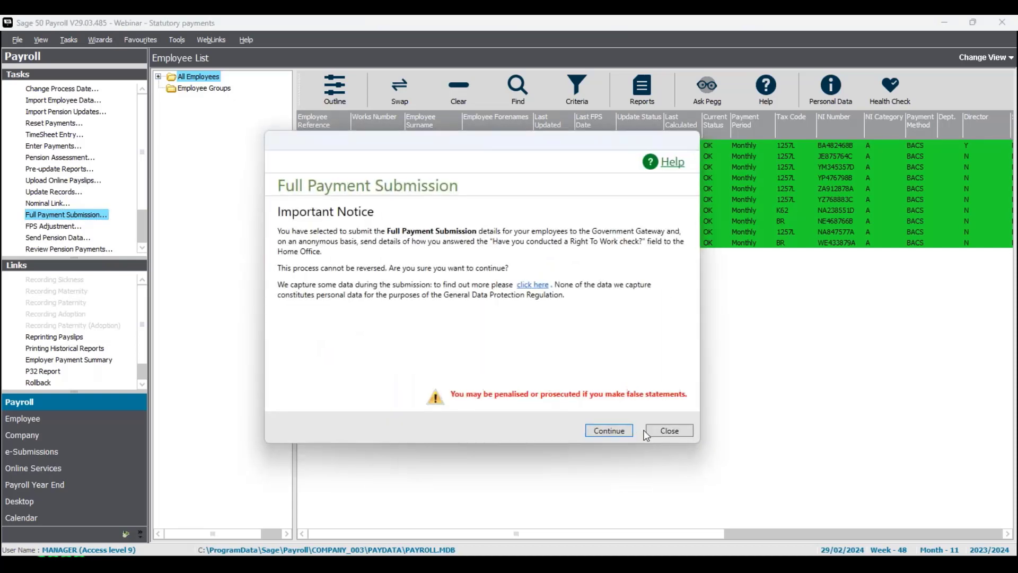
click(619, 430)
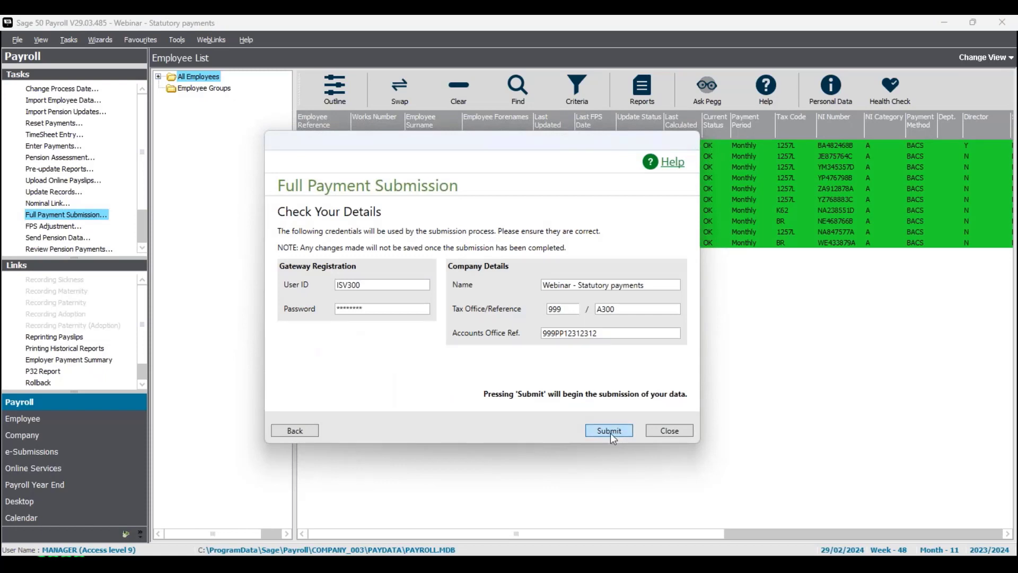
Step: Submit the Full Payment Submission with the stored gateway credentials, close it and clear the employee selection
click(610, 432)
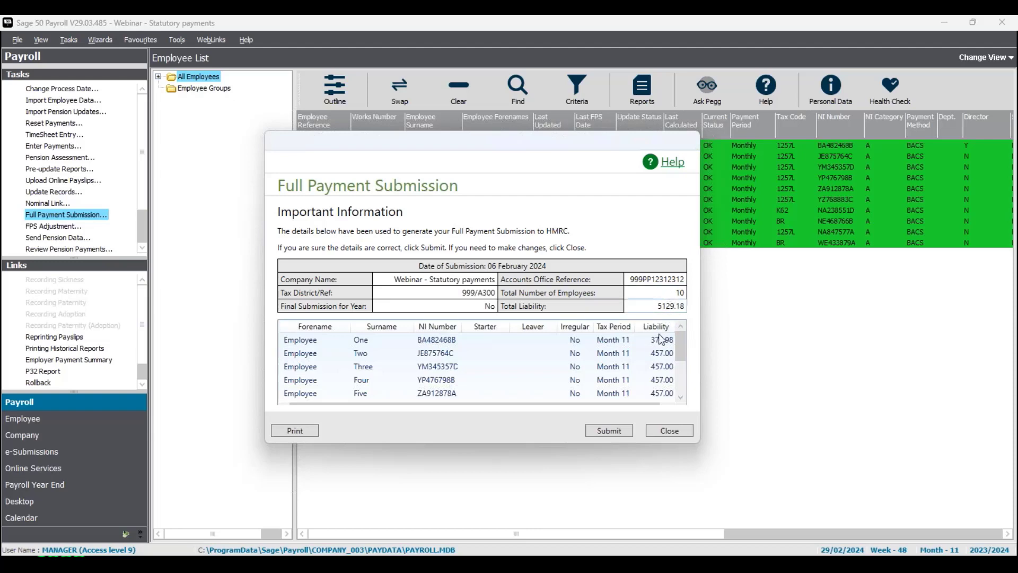
click(609, 430)
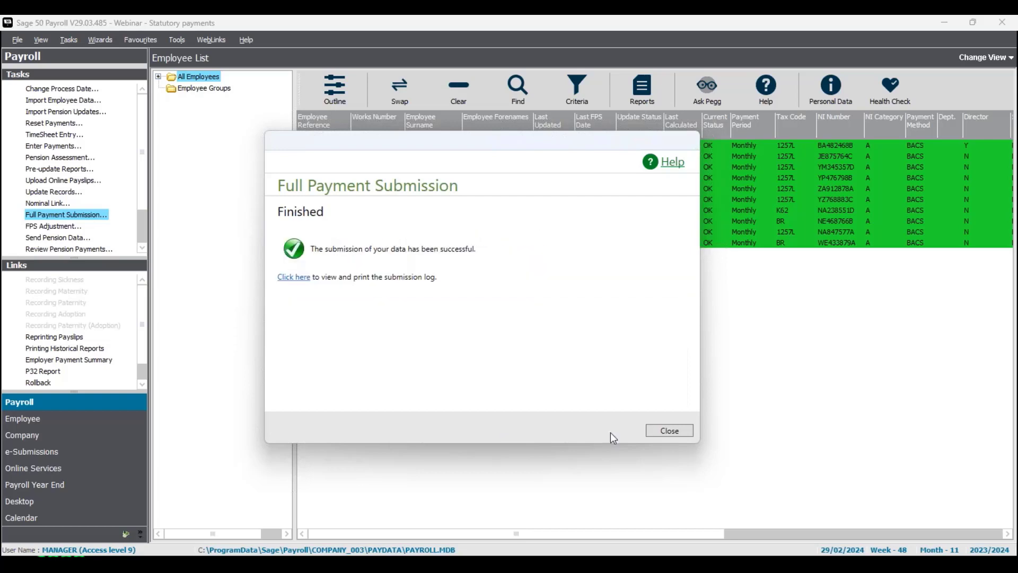
click(668, 433)
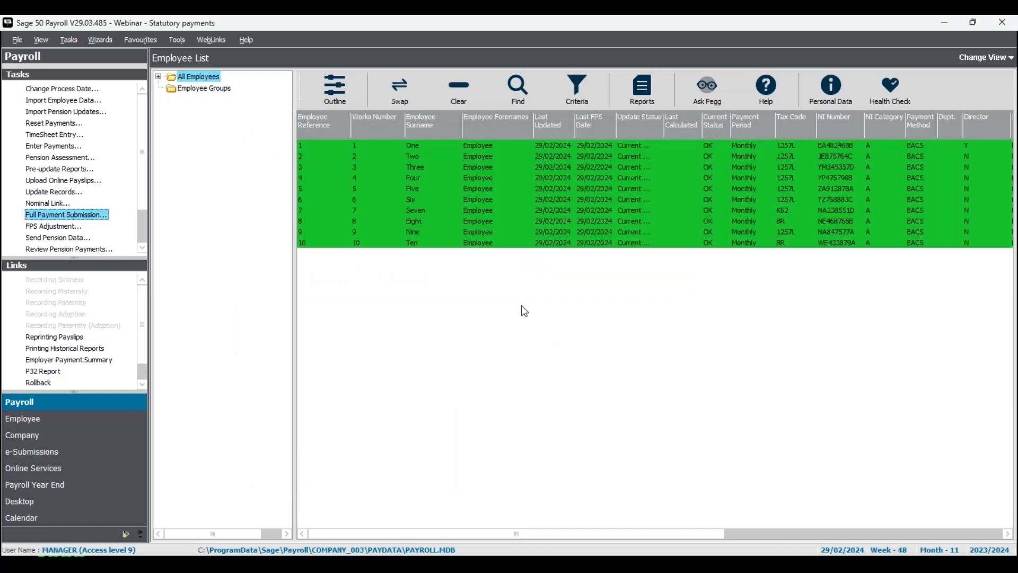
click(457, 93)
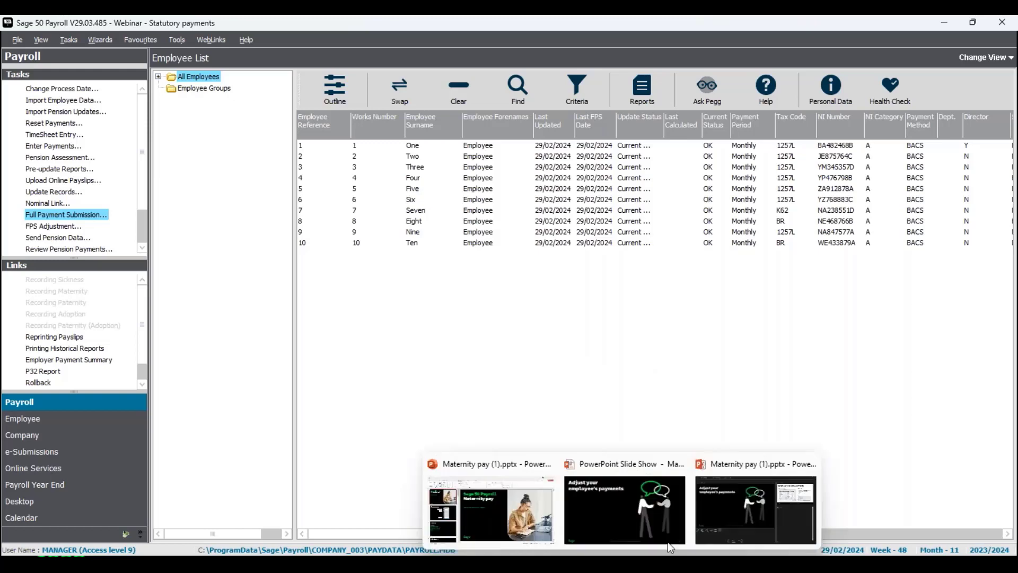
click(948, 20)
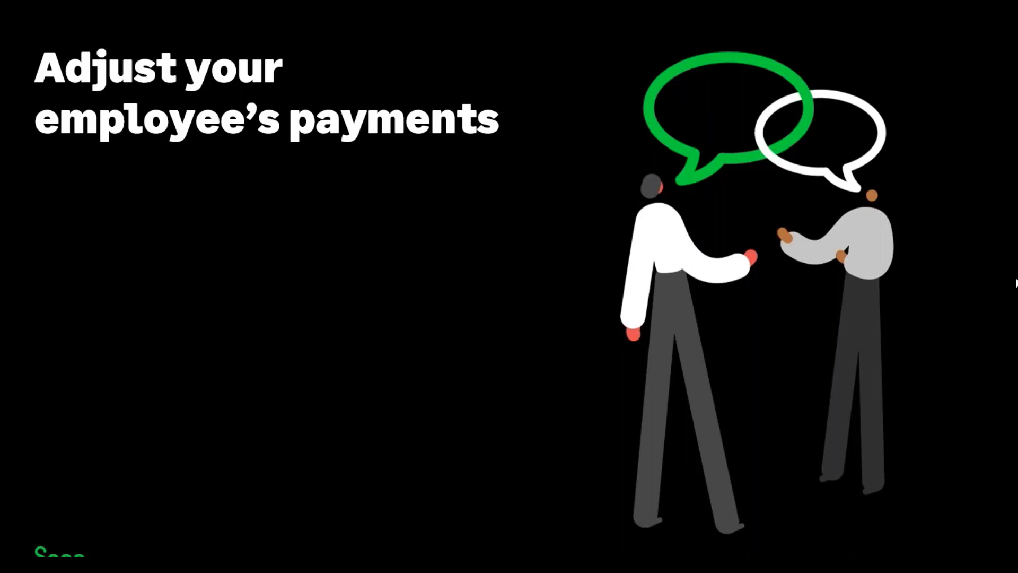
key(Right)
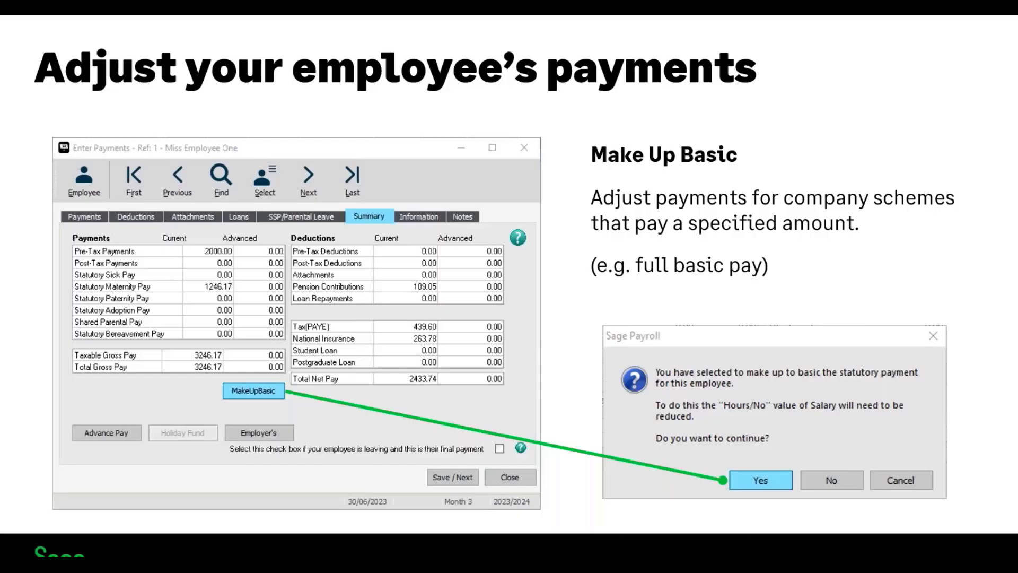
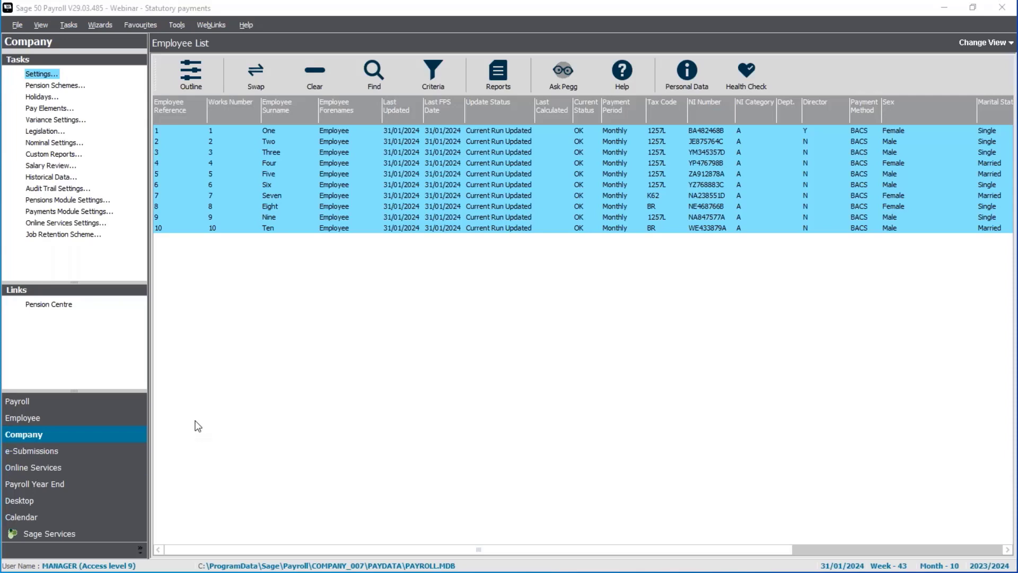
Step: Preview the period-end report Form P32 - Employer Payment Record for tax month 10
click(46, 402)
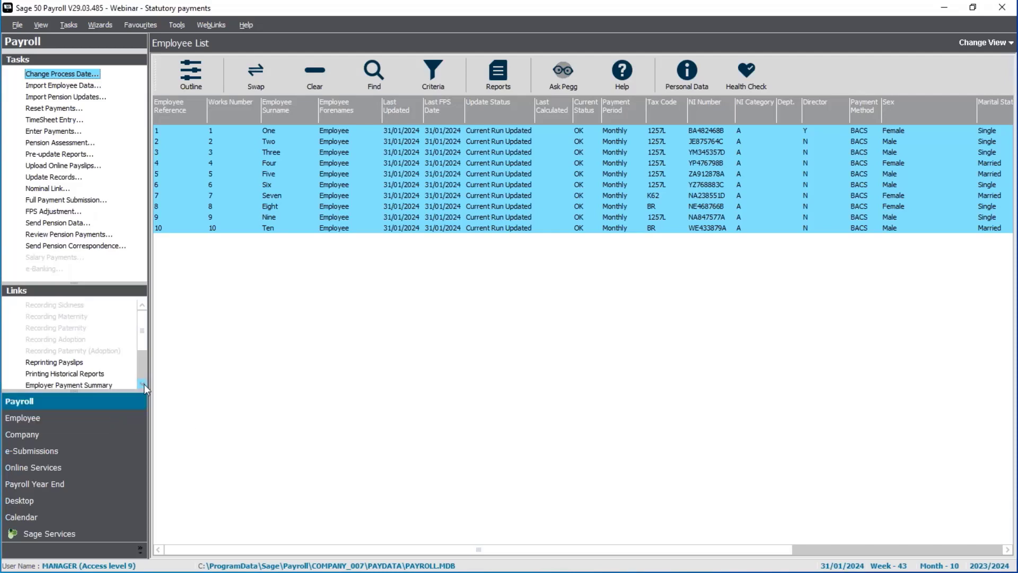
scroll(144, 383, down, 2)
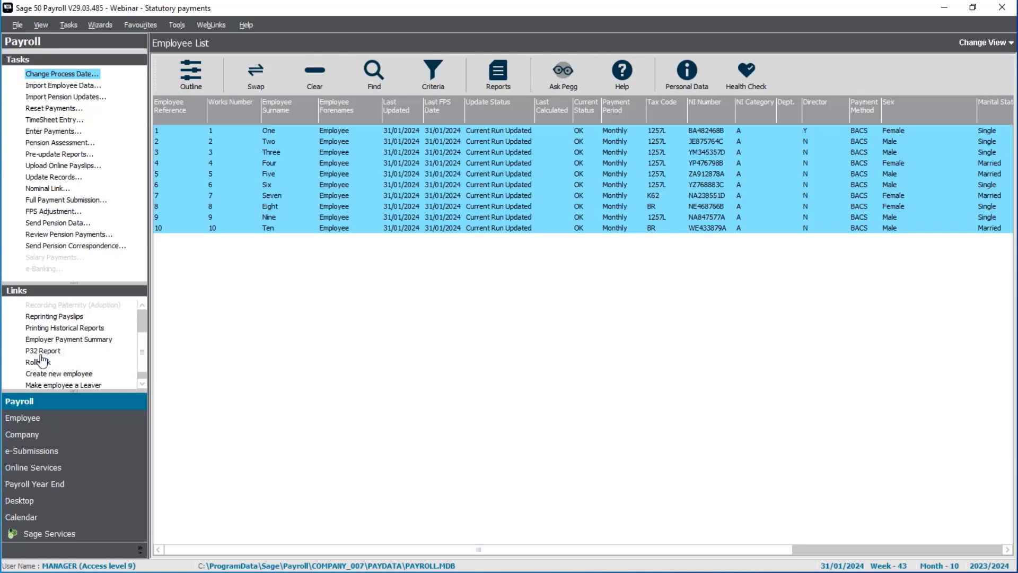
click(497, 73)
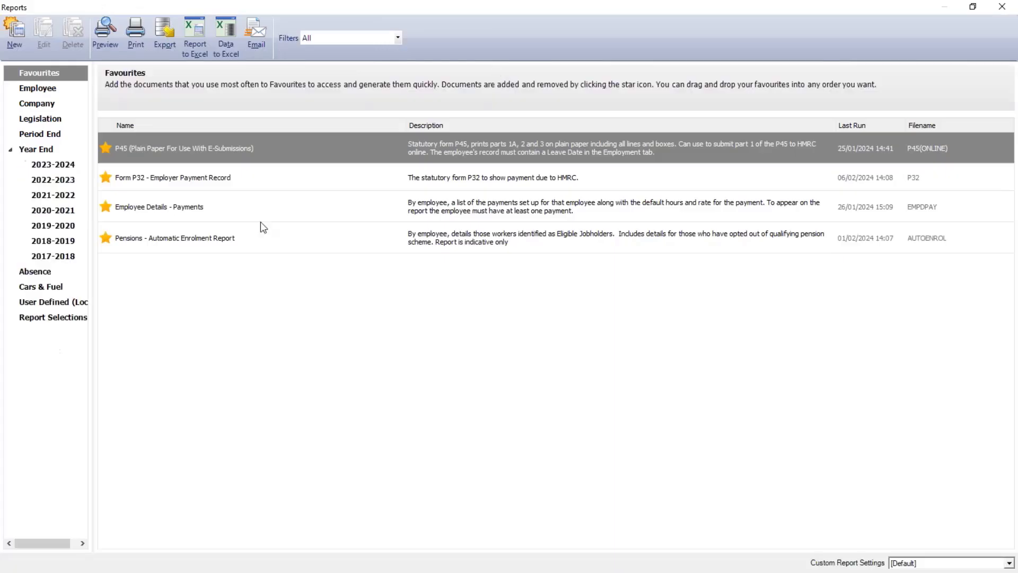
click(39, 134)
click(257, 293)
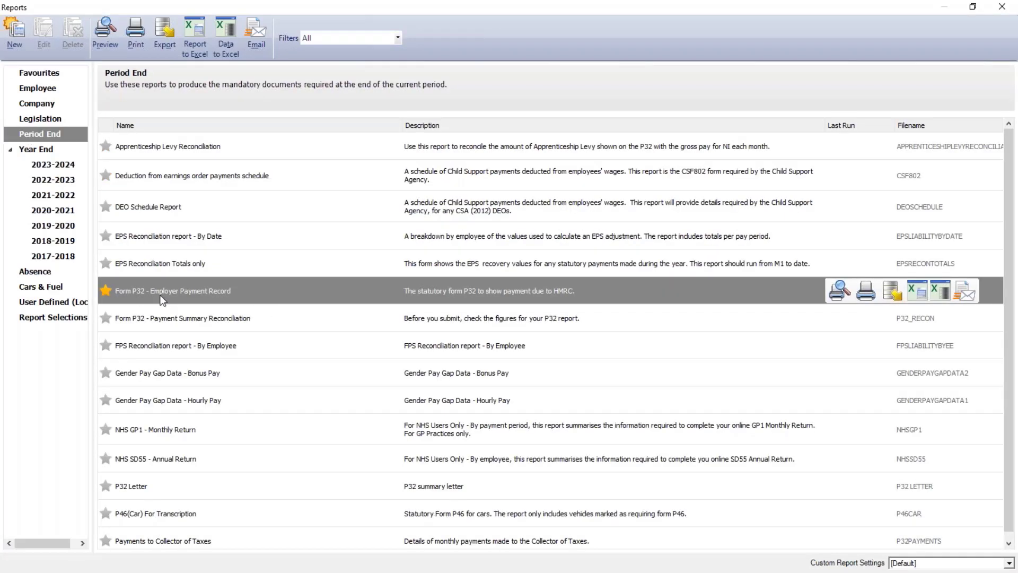
click(105, 33)
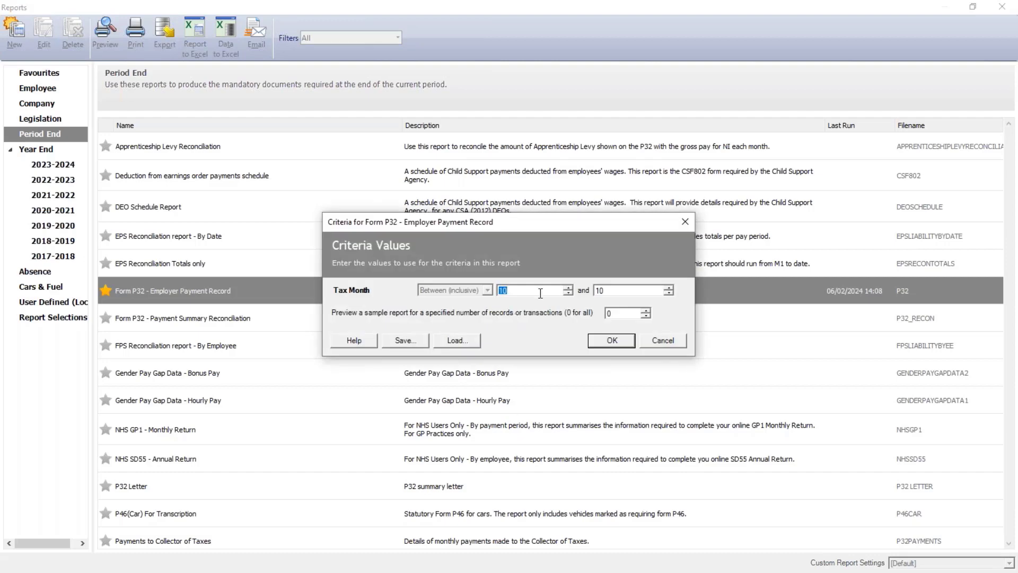
click(612, 339)
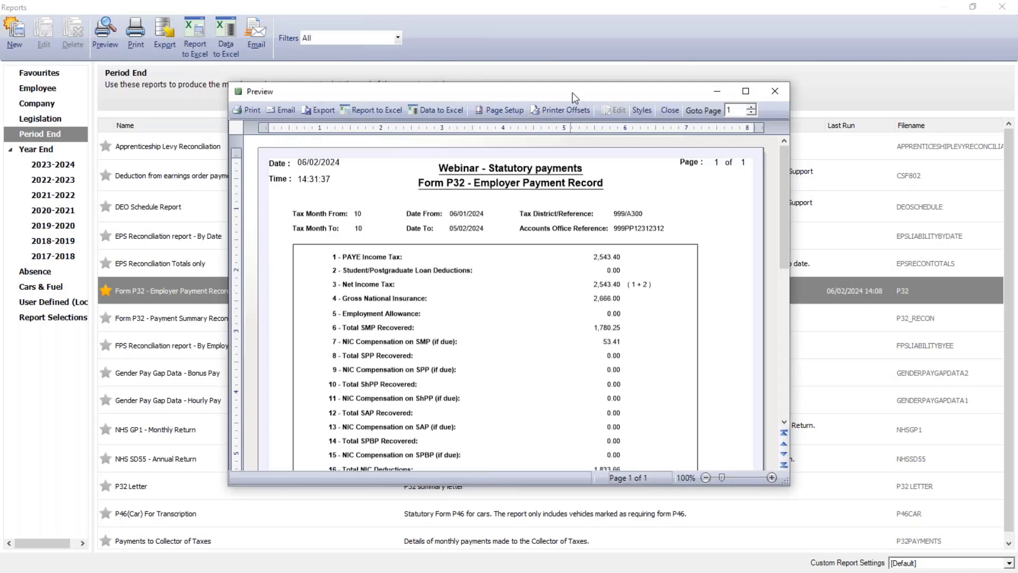
Step: Examine the P32's recovered SMP, NIC compensation, total amount due and EPS note, then close the preview and reports
double_click(571, 92)
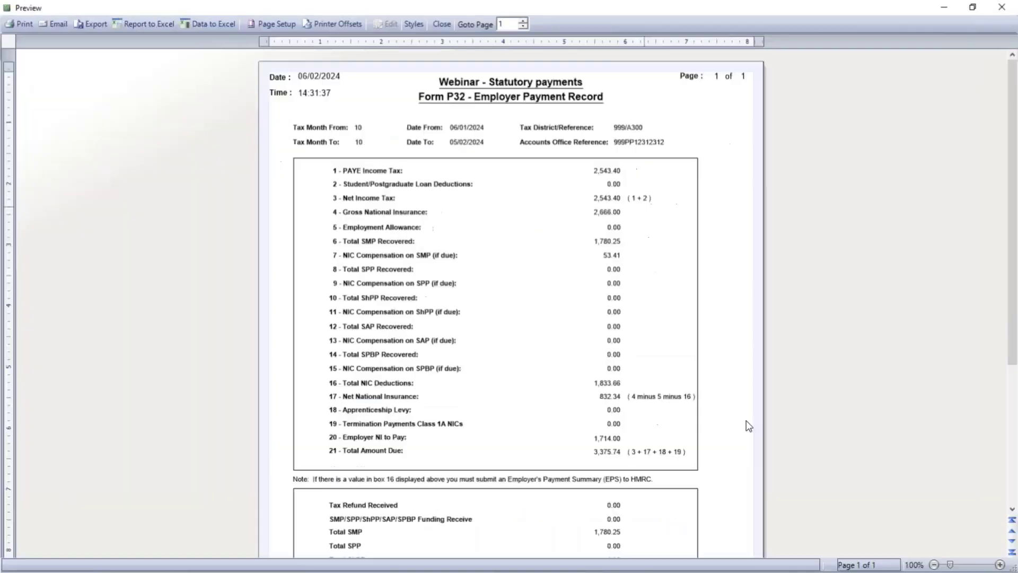
click(980, 565)
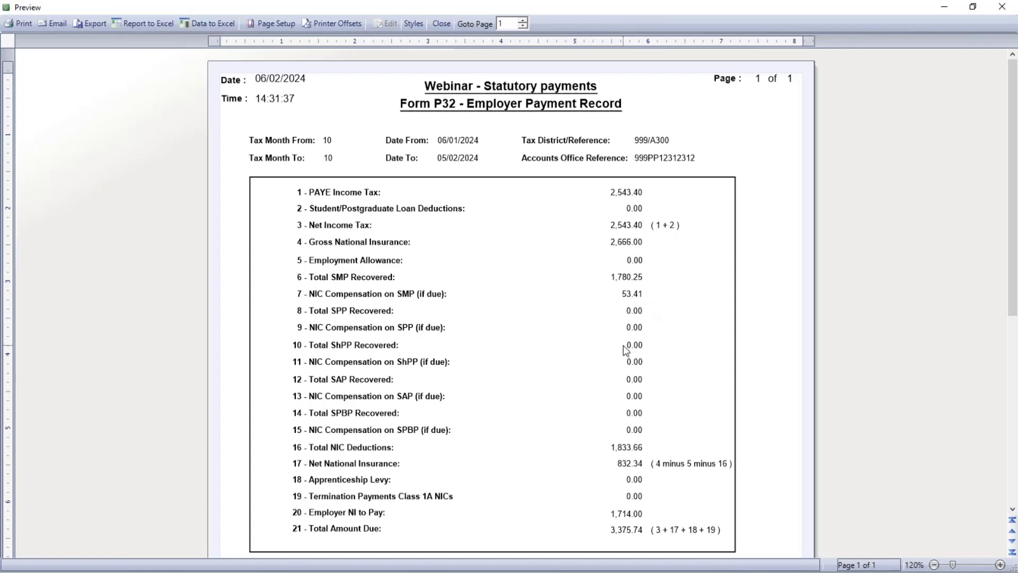
scroll(622, 345, down, 1)
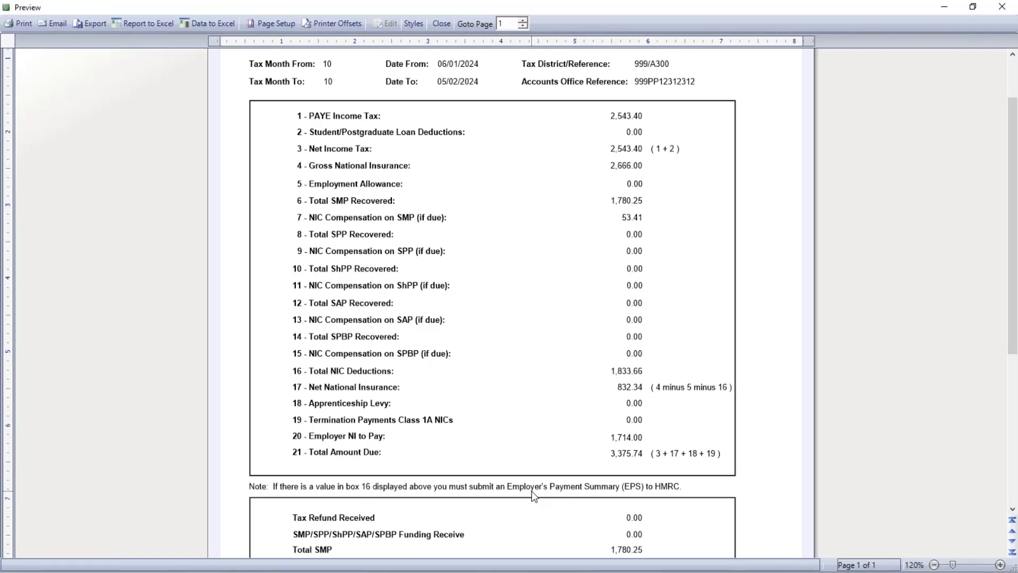
click(441, 24)
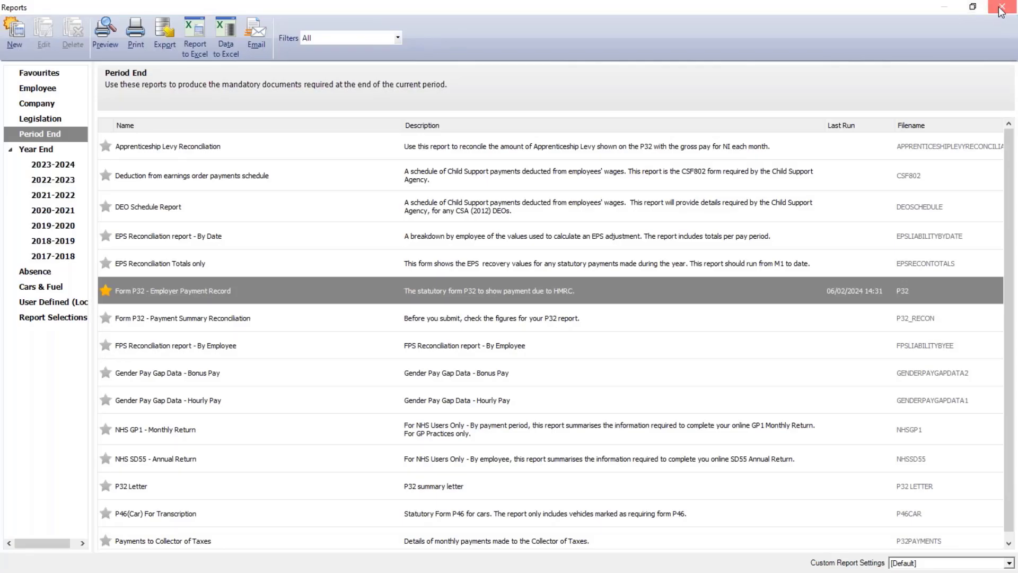
click(1001, 7)
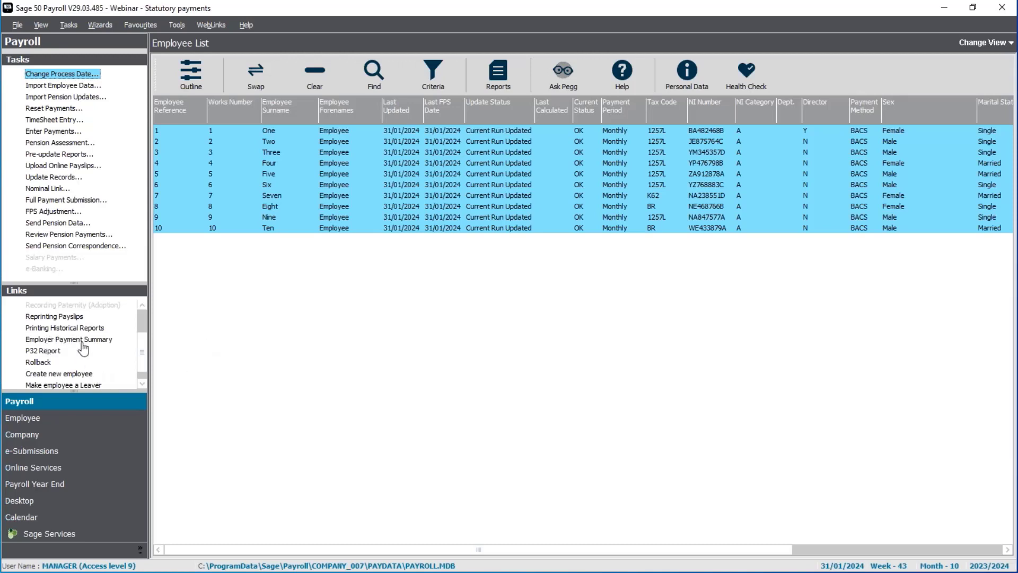
Step: Prepare an Employer Payment Summary that adjusts the payment to HMRC for tax month 10, keeping the pre-filled recovery, CIS and apprenticeship levy values
click(65, 458)
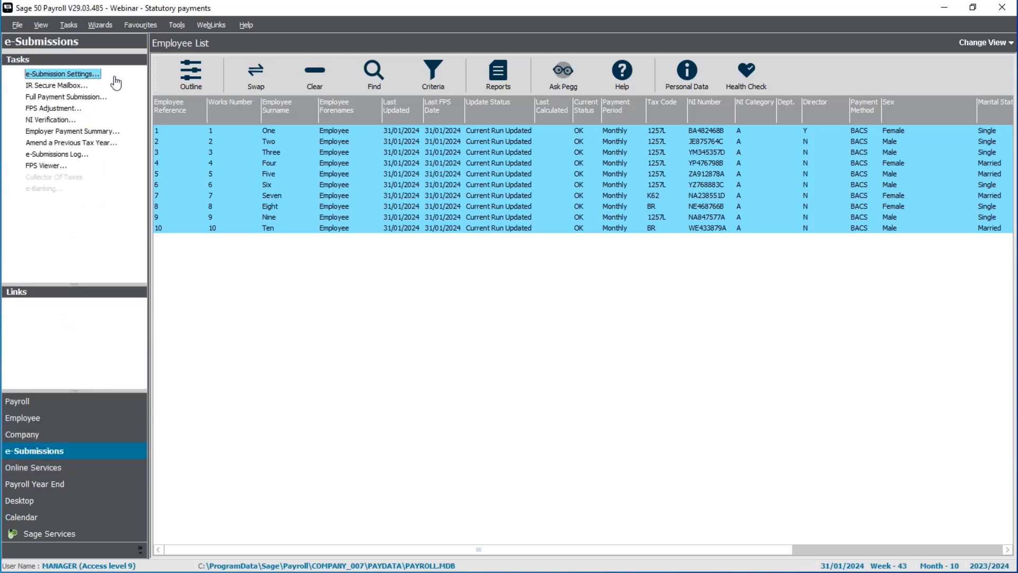
click(71, 132)
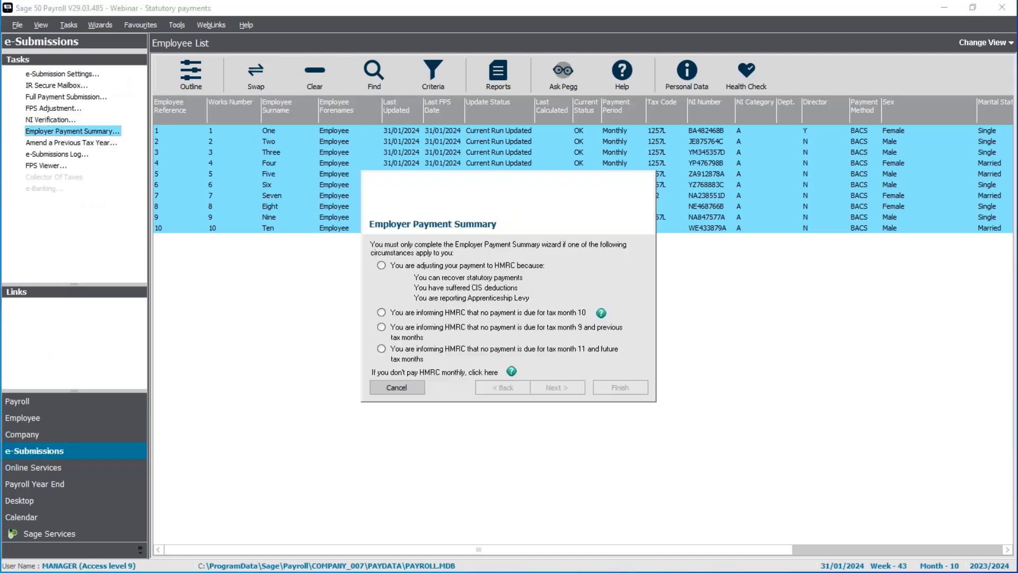
click(381, 265)
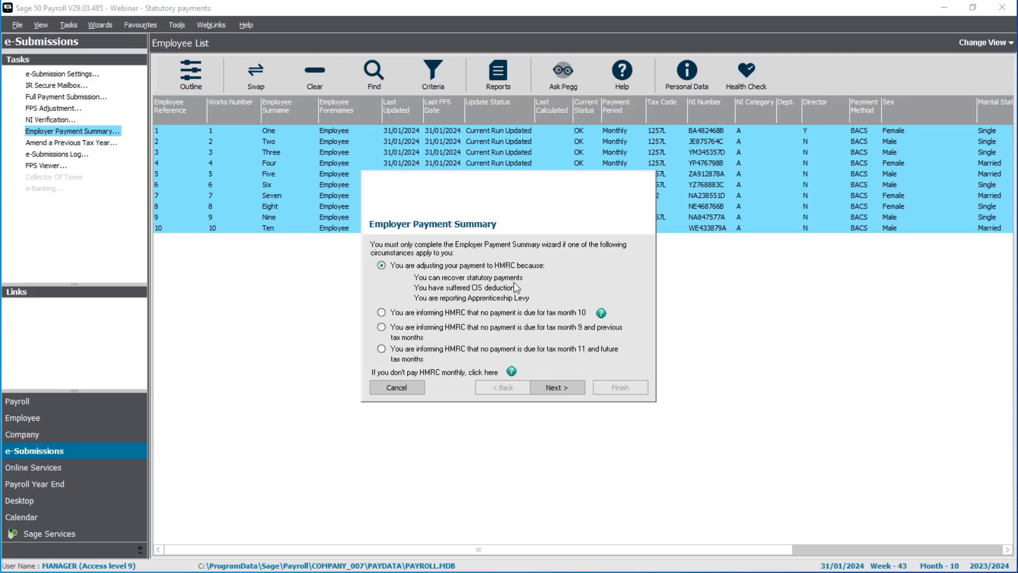
click(550, 383)
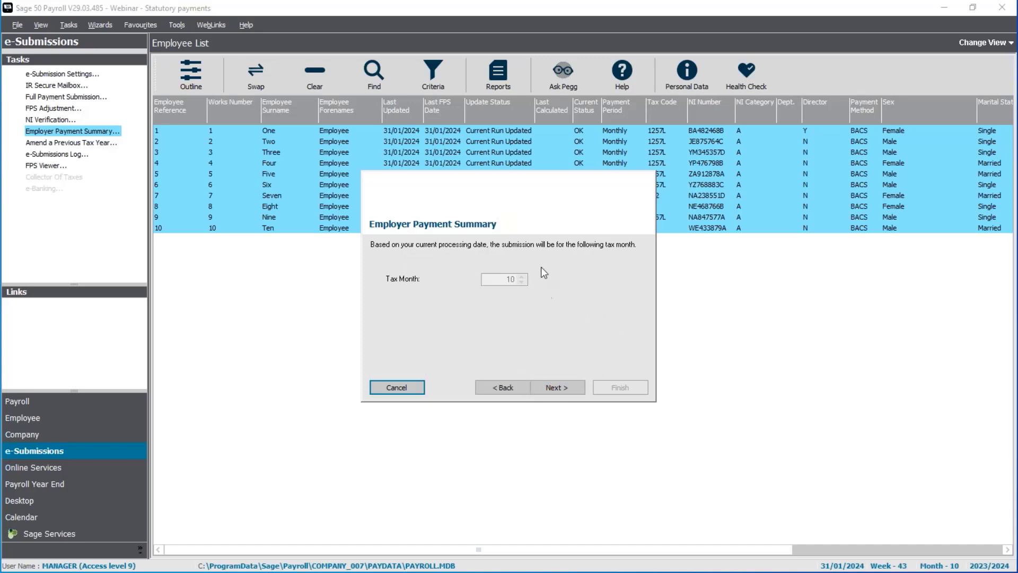
click(568, 390)
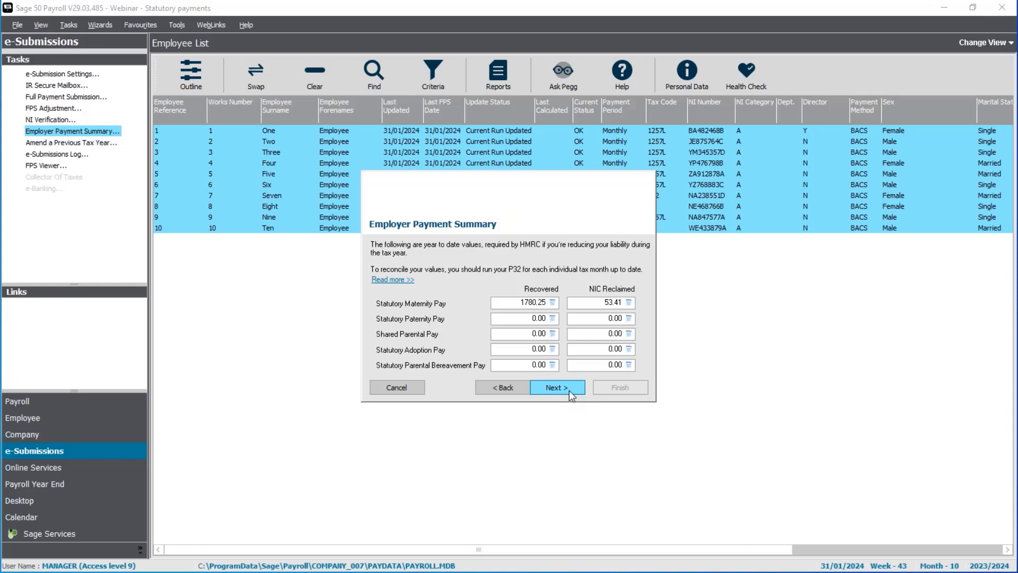
click(568, 390)
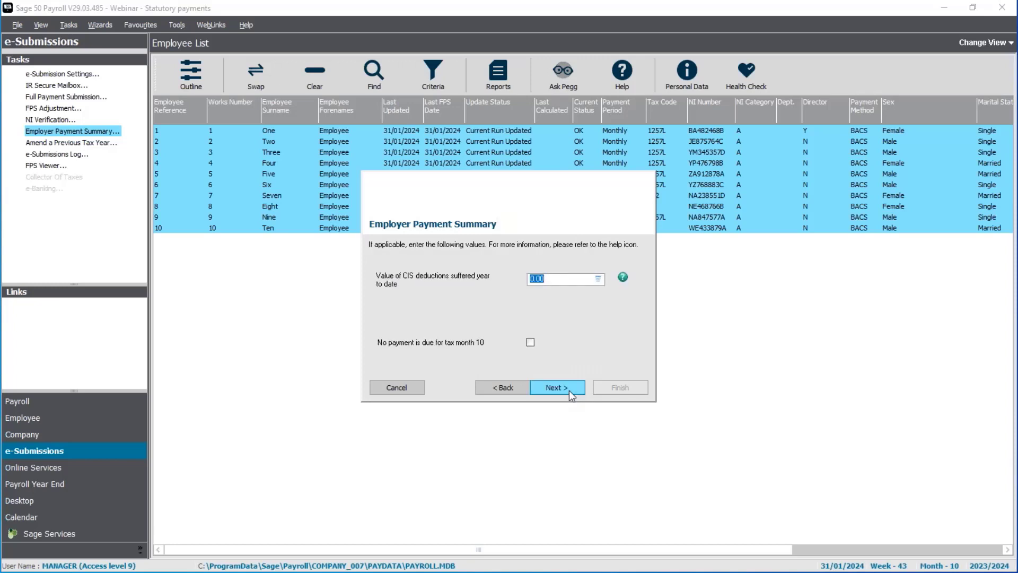
click(568, 391)
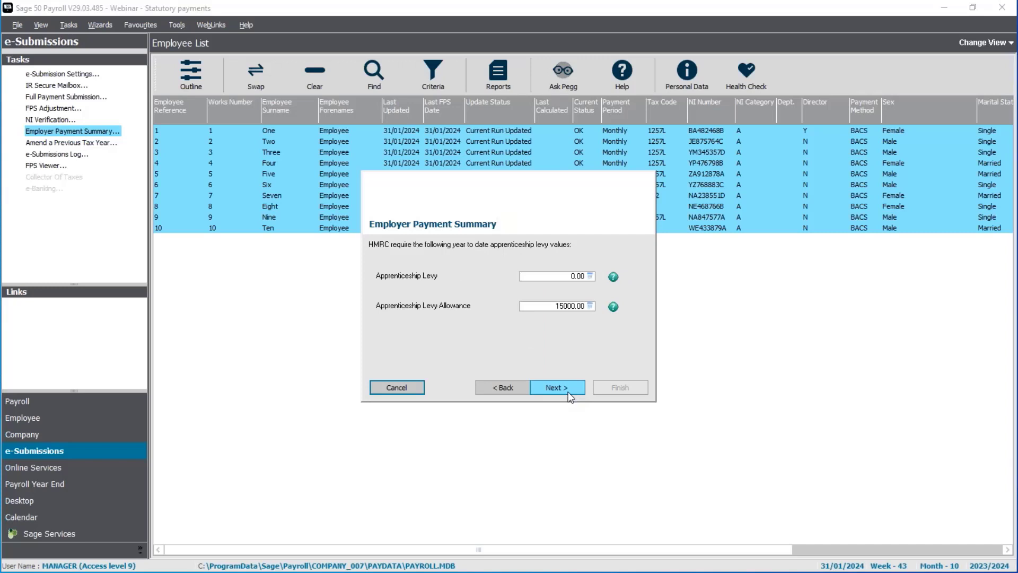
click(567, 392)
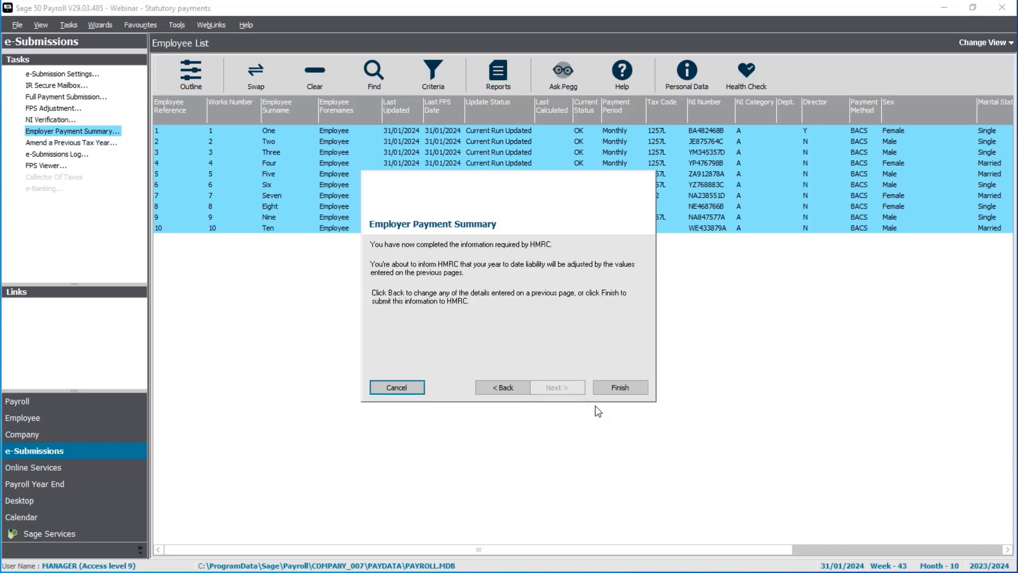
Step: Submit the Employer Payment Summary with the stored credentials, acknowledging that HMRC will not receive it, and close the finished submission
click(621, 387)
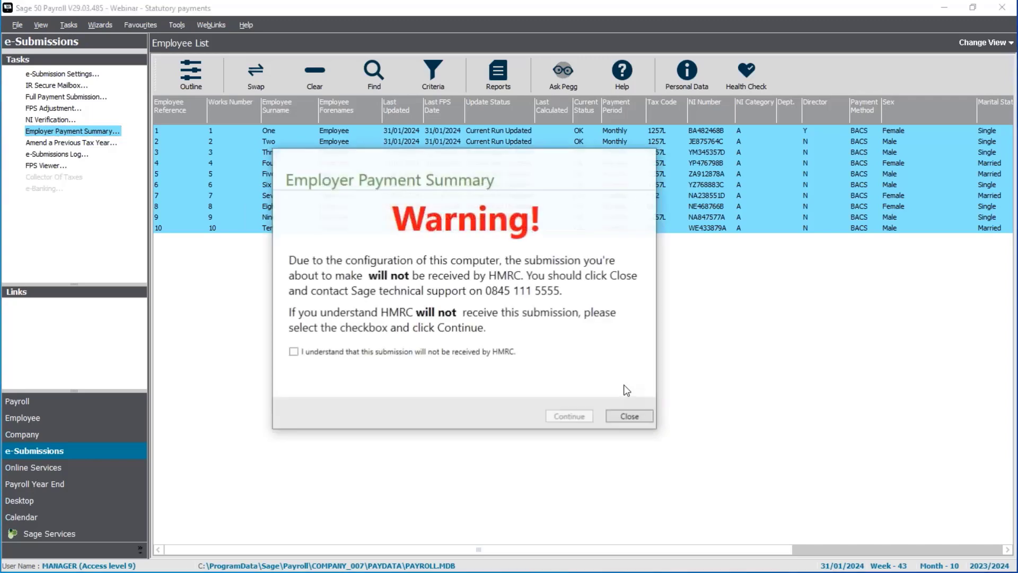
click(484, 353)
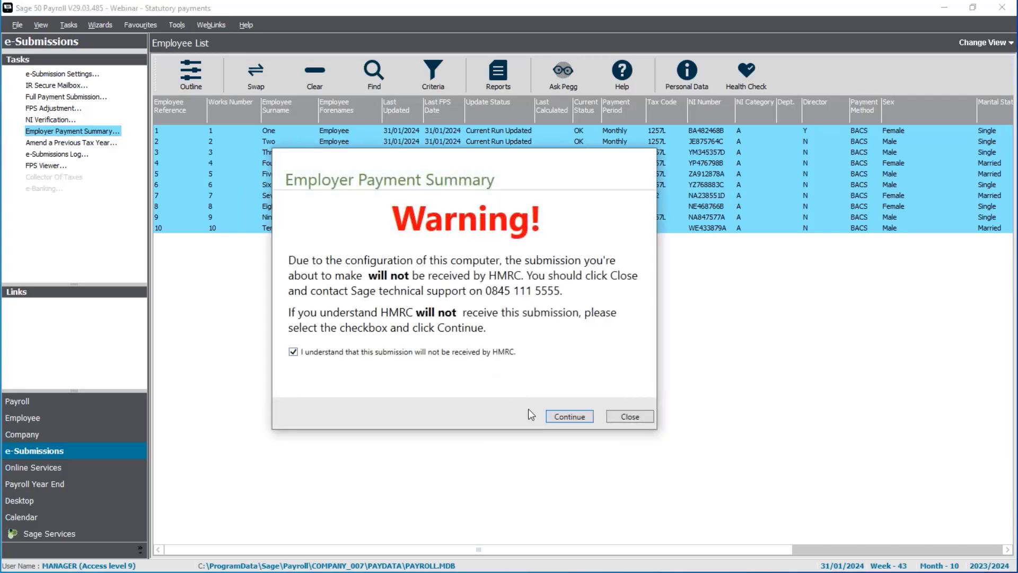
click(577, 416)
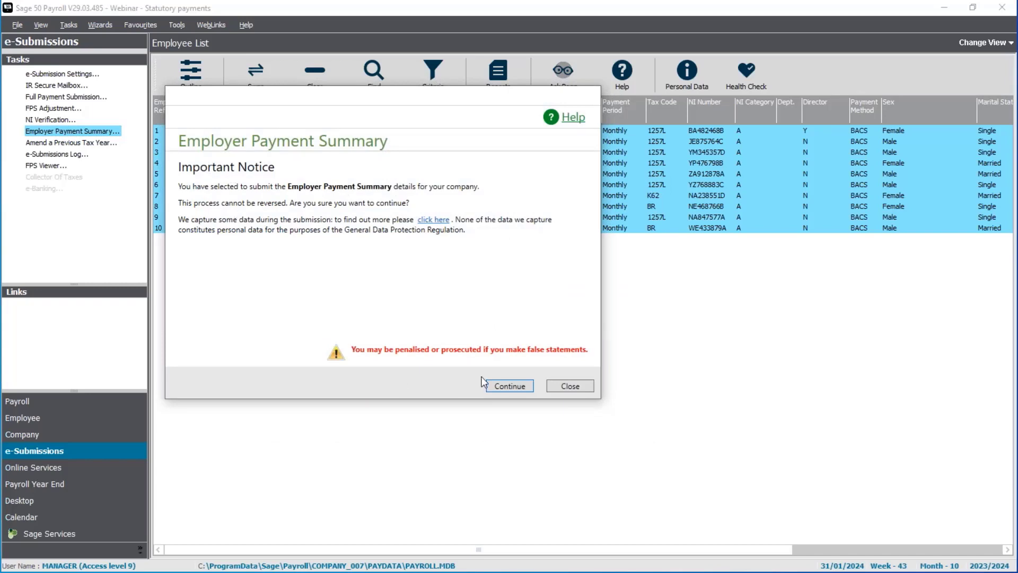
click(518, 387)
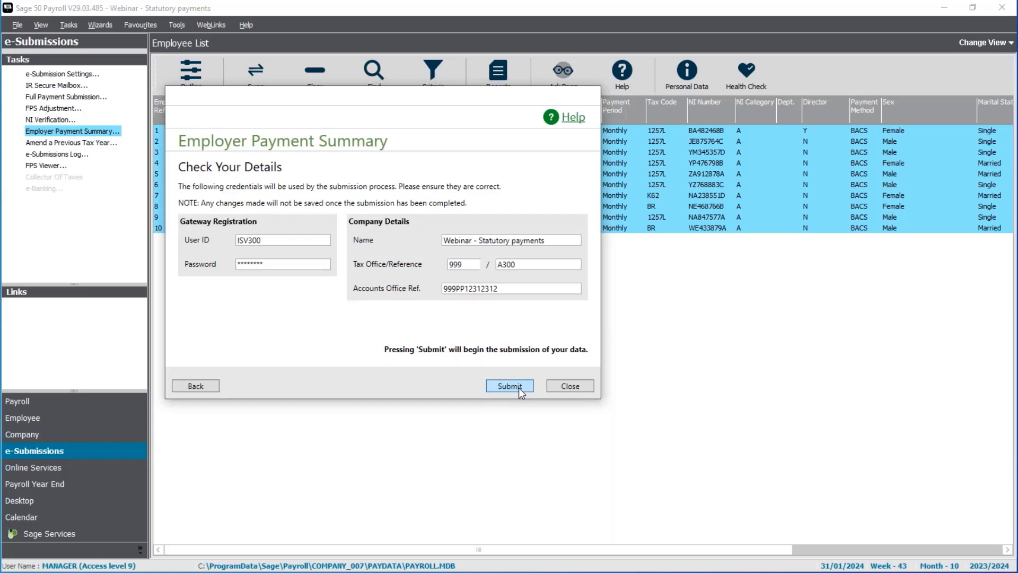
click(519, 387)
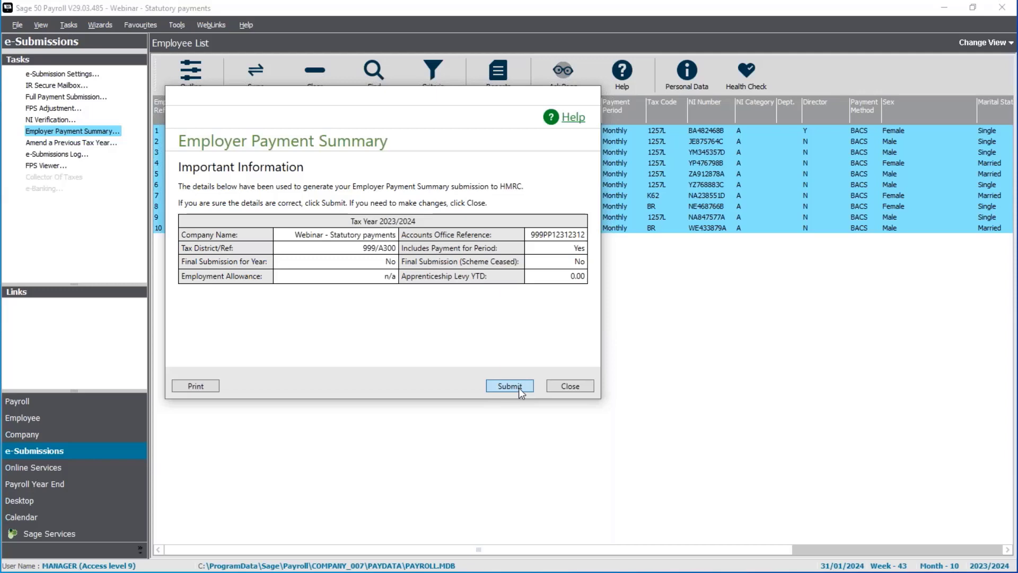
click(509, 386)
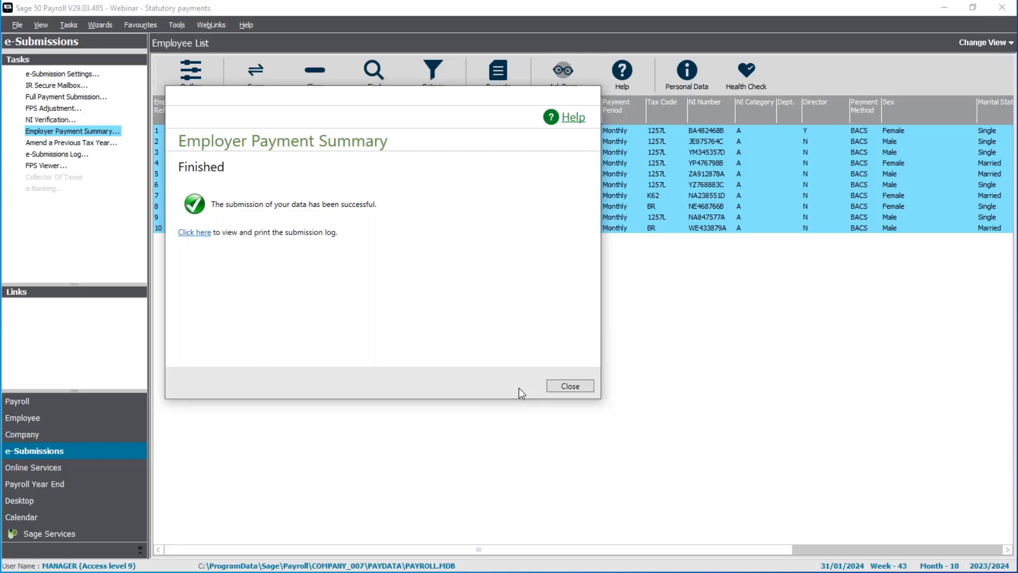
click(569, 386)
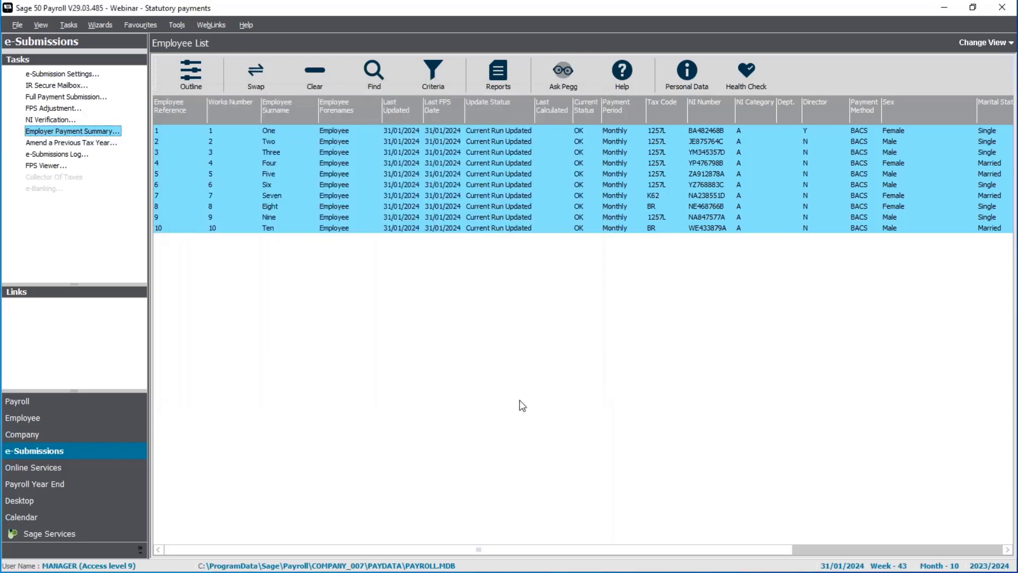
Step: Review the adjustment details of the latest EPS, dated 06/02/2024, in the e-Submissions log, then close the log
click(58, 154)
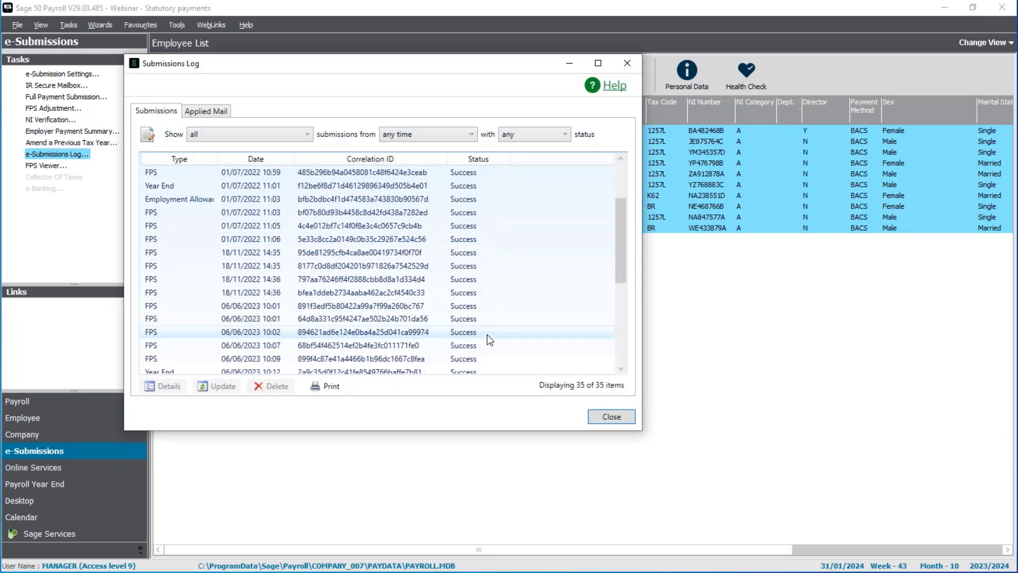
scroll(489, 340, down, 5)
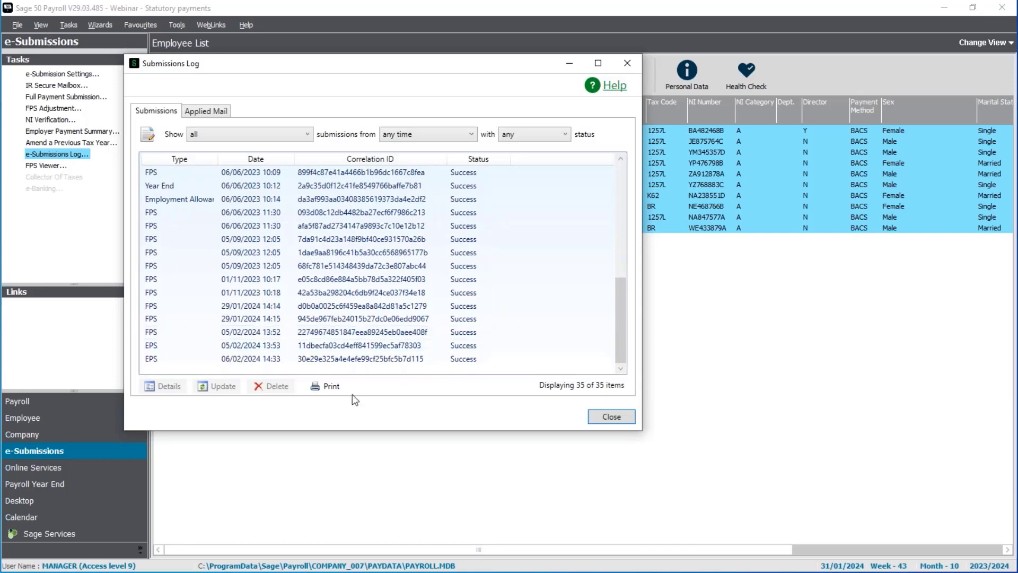
click(249, 189)
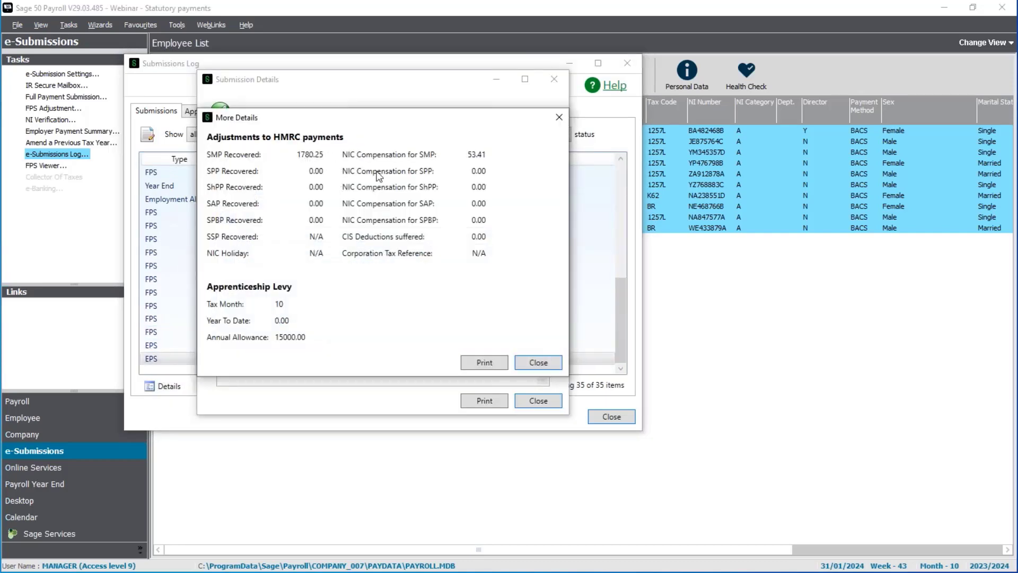
click(543, 363)
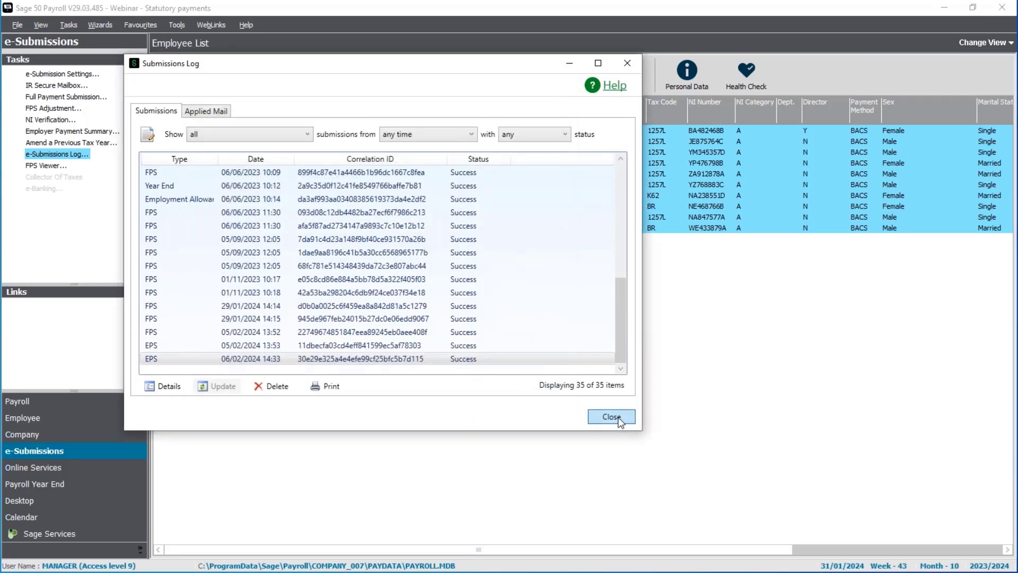
click(612, 416)
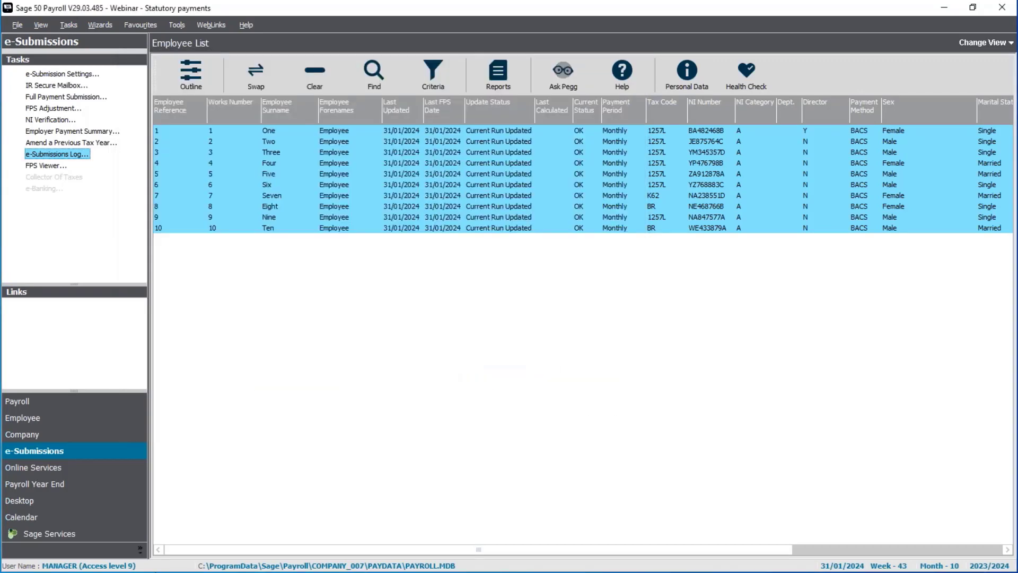
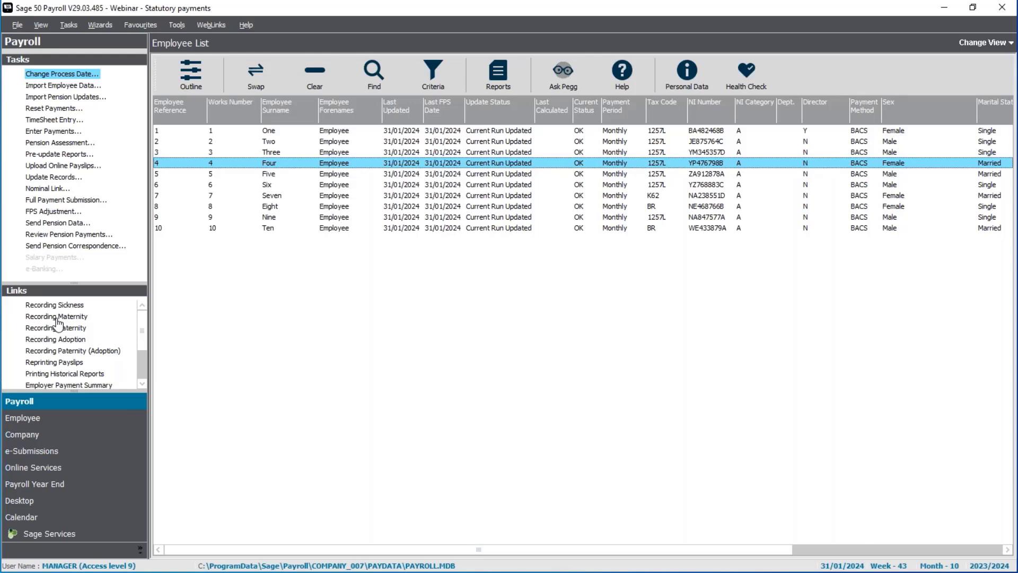
Step: View the current maternity details of employee 4 without recording a second child, and close them without saving
click(58, 317)
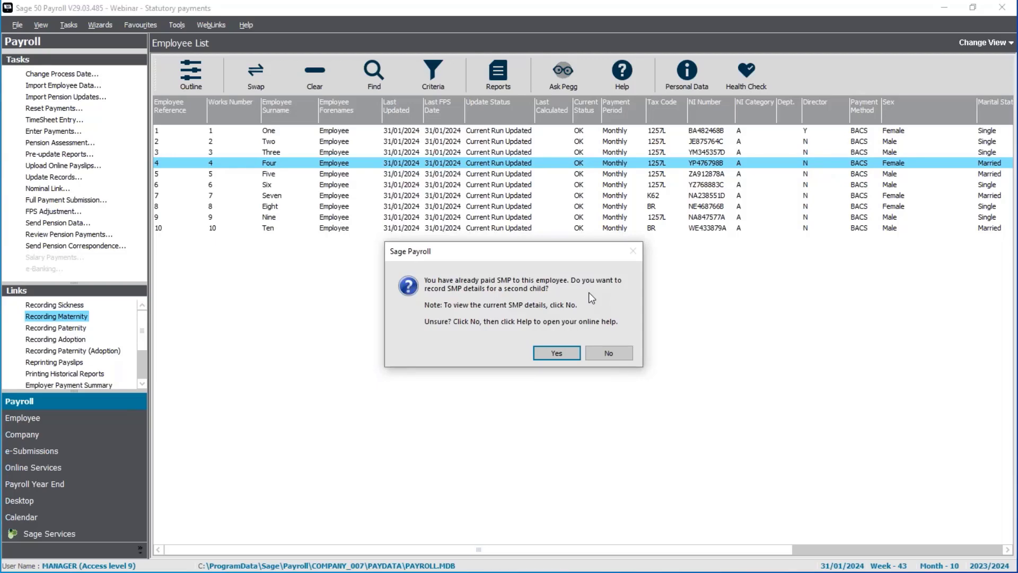
click(608, 353)
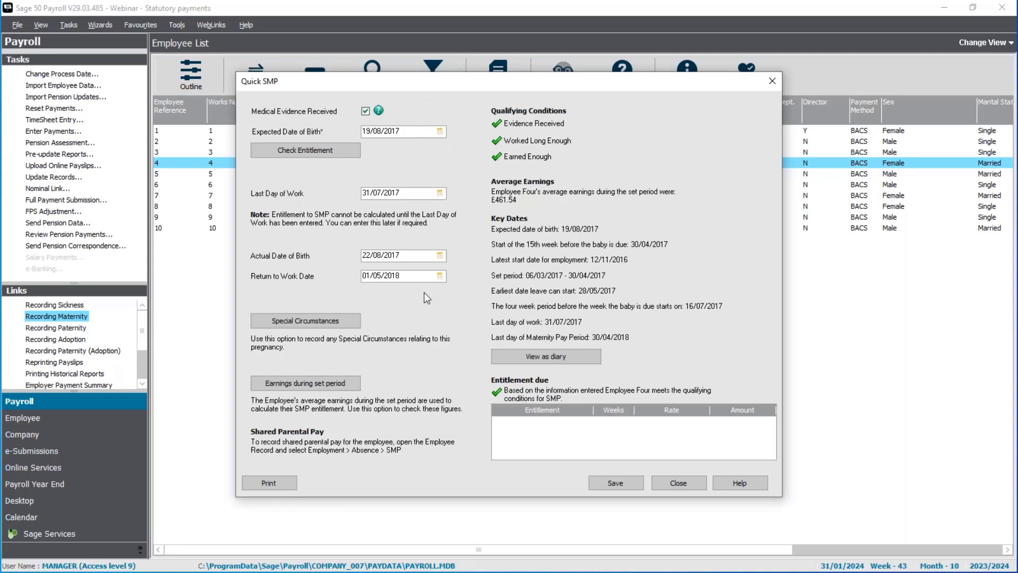
click(684, 483)
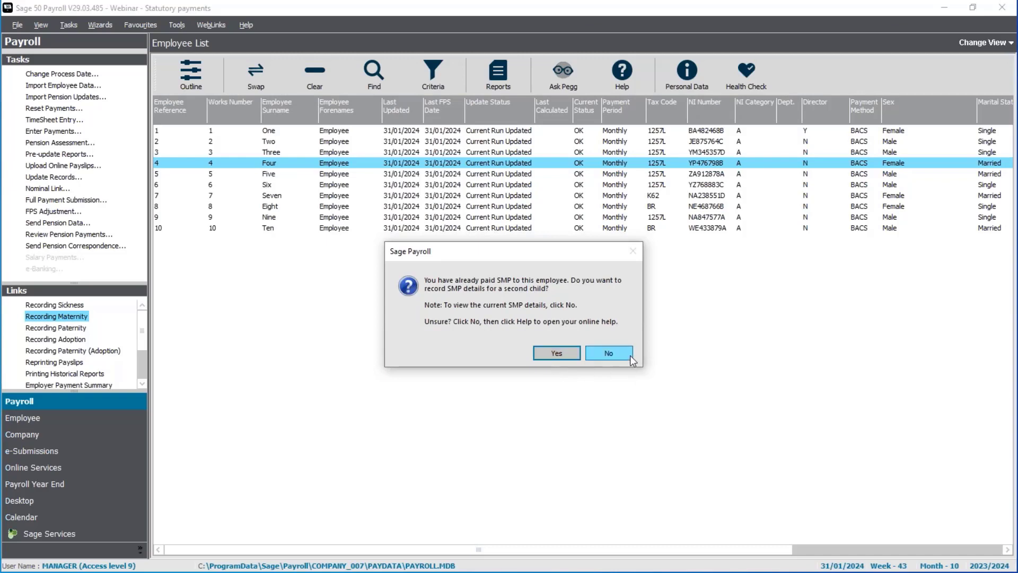
click(608, 353)
click(687, 486)
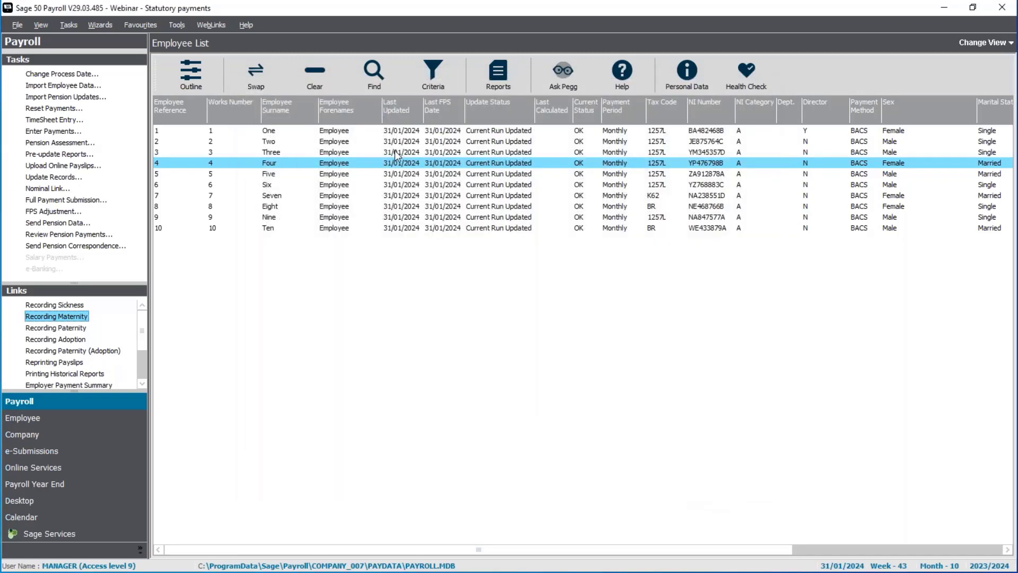
Step: In employee 4's Statutory Maternity Pay absence record, set the baby's expected date to 01/03/2024 and clear the actual birth date
right_click(386, 165)
click(417, 198)
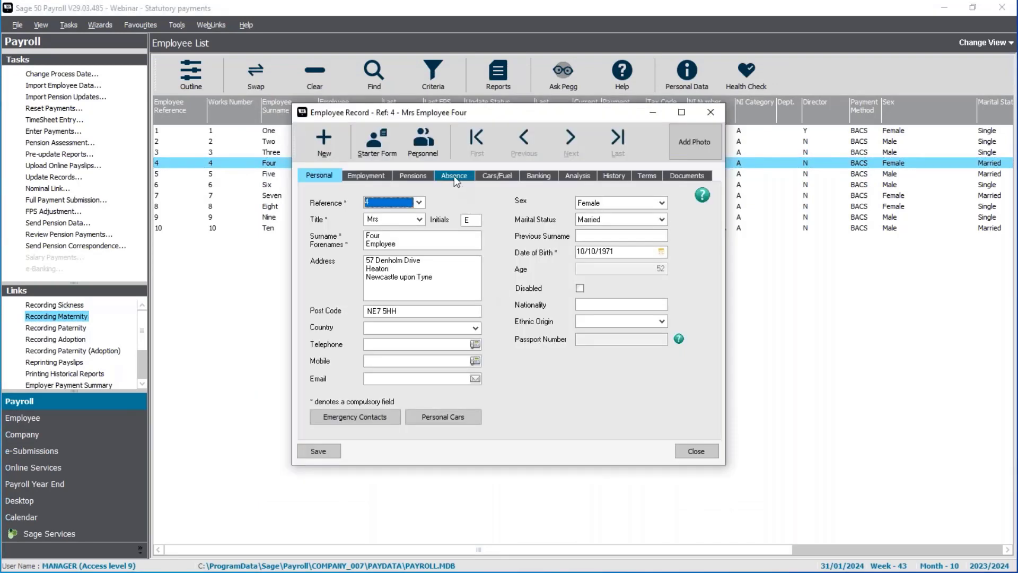
click(454, 176)
click(387, 398)
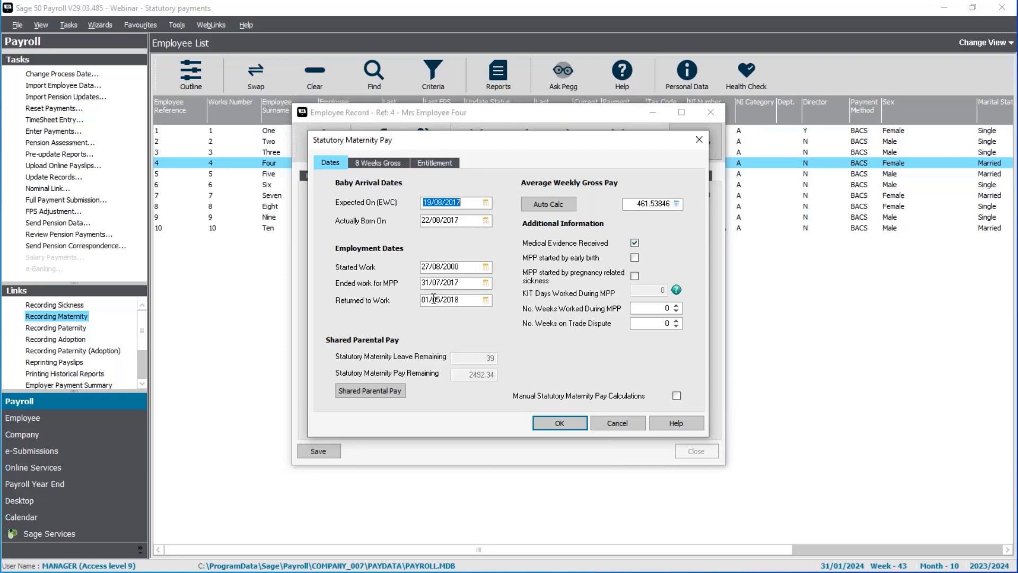
text(01/03/2024)
key(Tab)
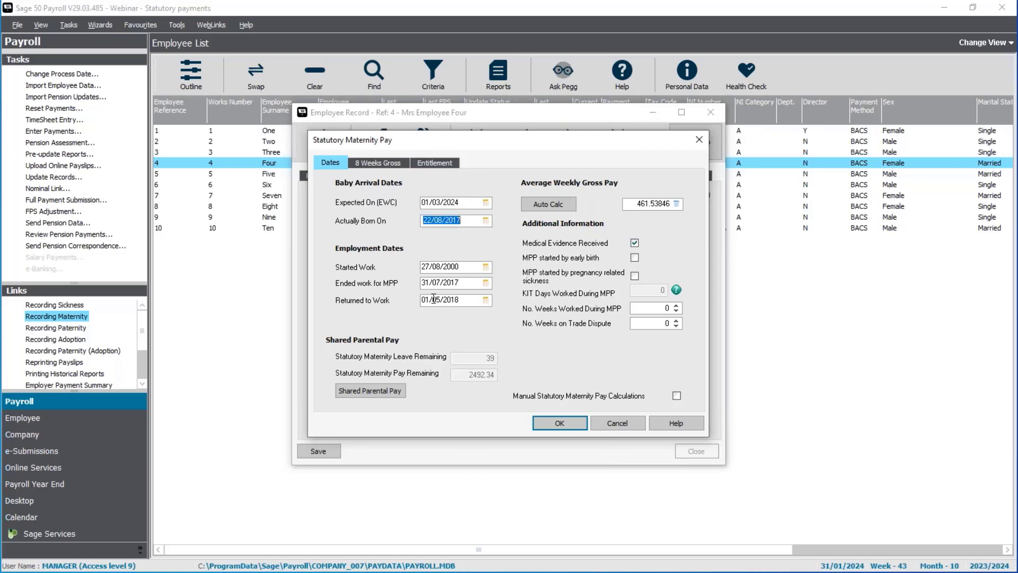
key(Delete)
key(Tab)
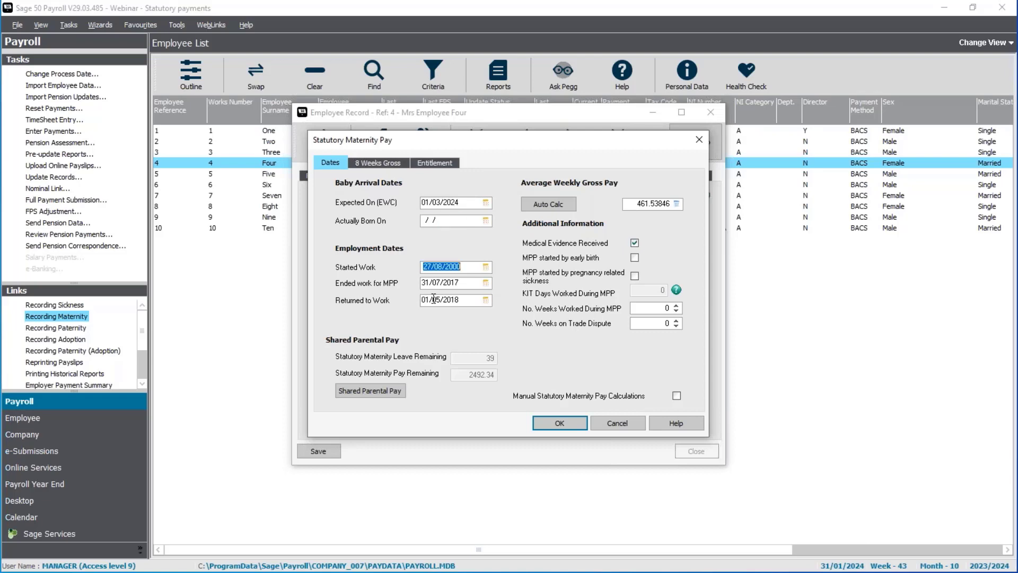
Step: Set the Ended work for MPP date to 31/01/2024 and clear the Returned to Work date
key(Tab)
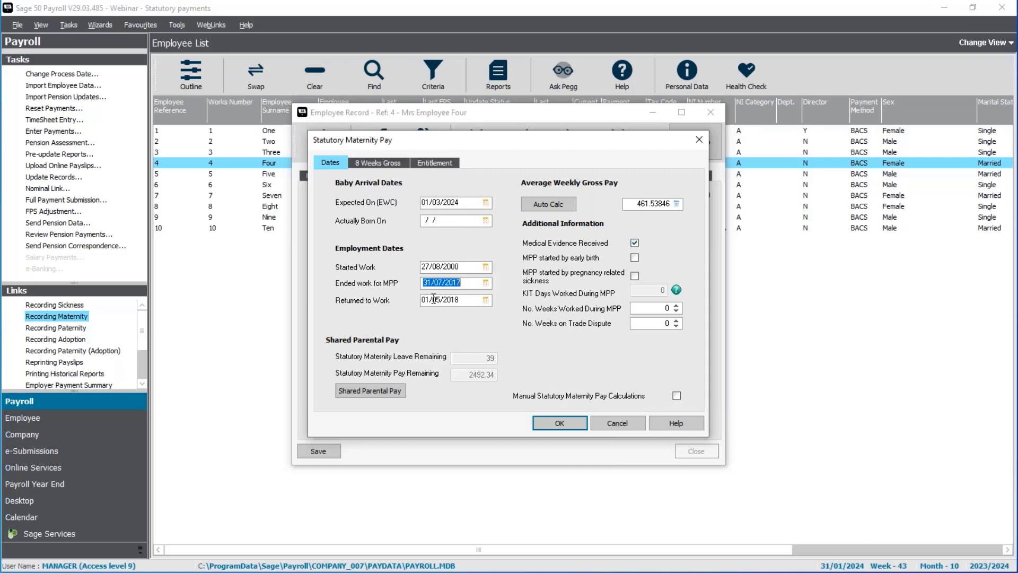
text(31/01/2024)
key(Tab)
text(01/05/2)
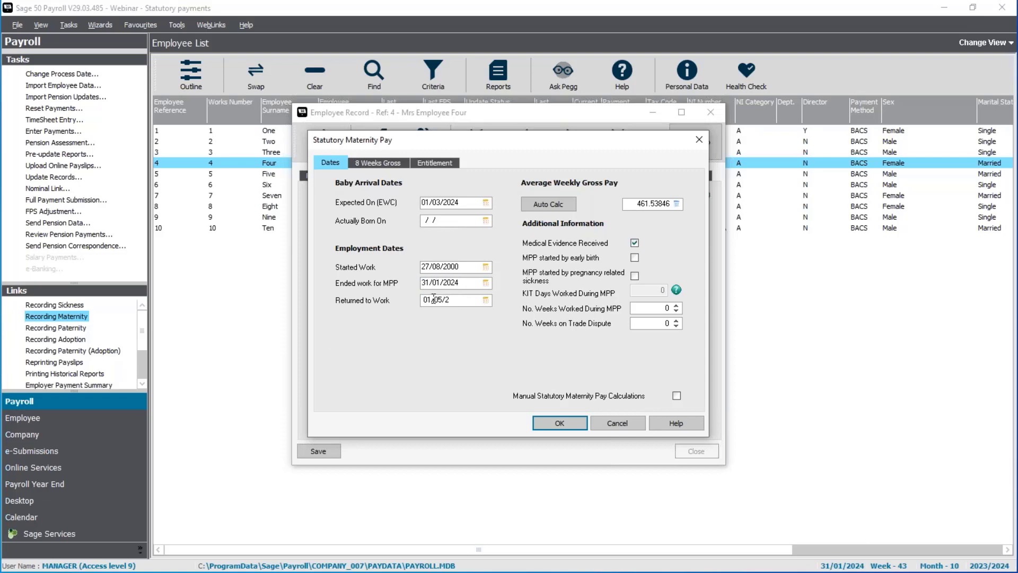
Step: Auto-calculate the average weekly gross pay and confirm the Statutory Maternity Pay details
click(563, 203)
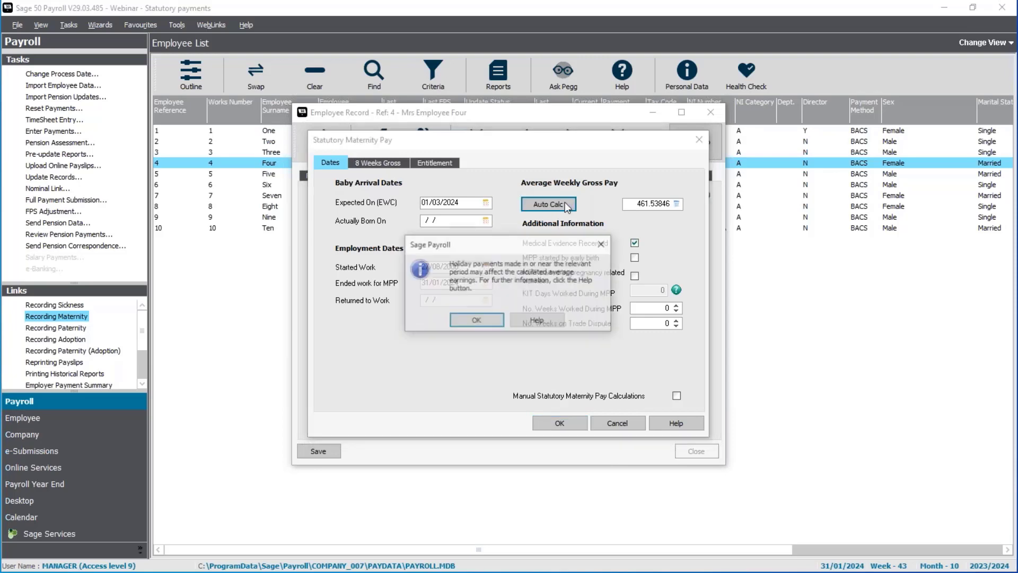
click(498, 321)
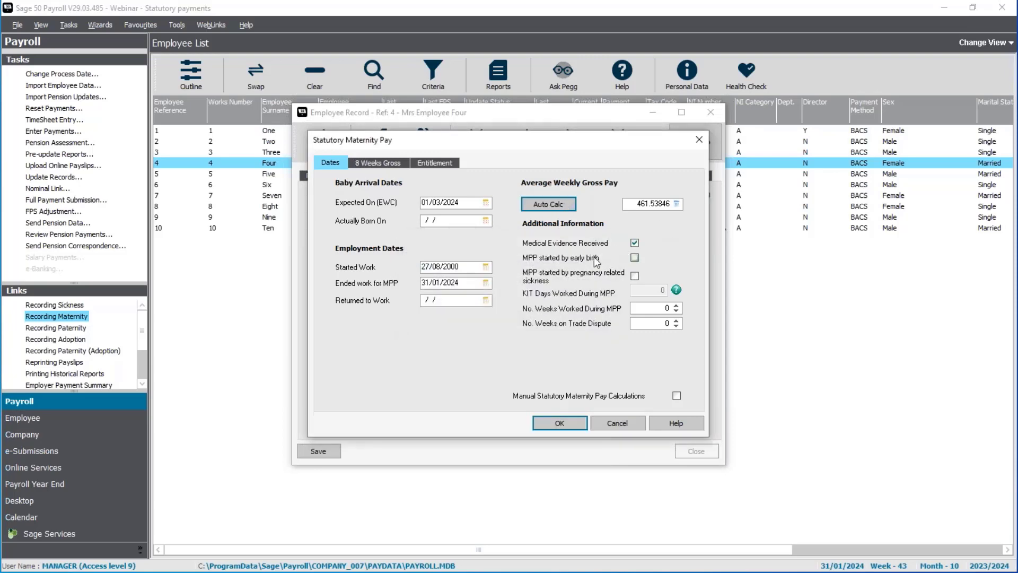
click(561, 423)
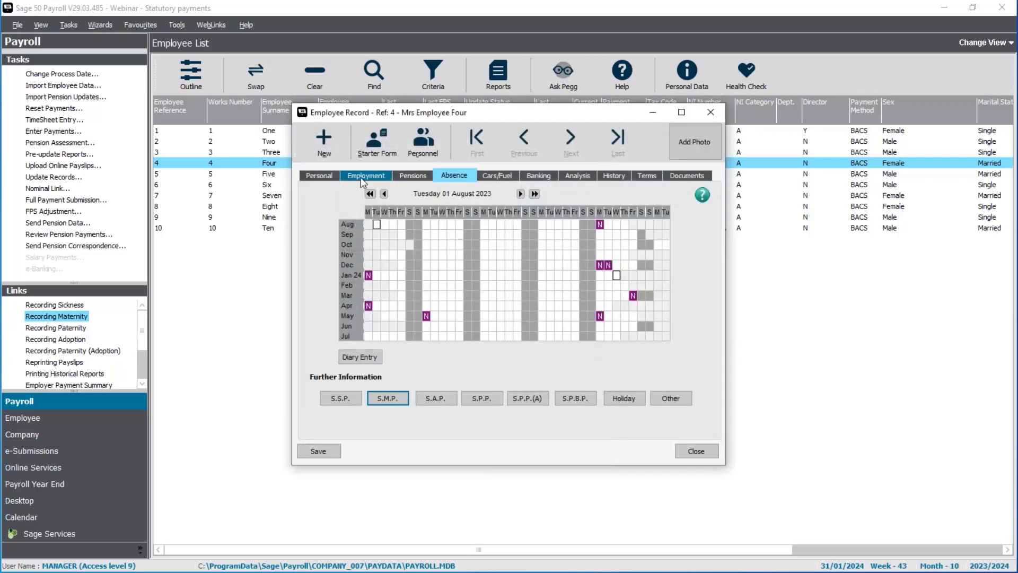
Step: Save the changes to employee 4's record, check its year-to-date statutory payments, and close the record
click(362, 179)
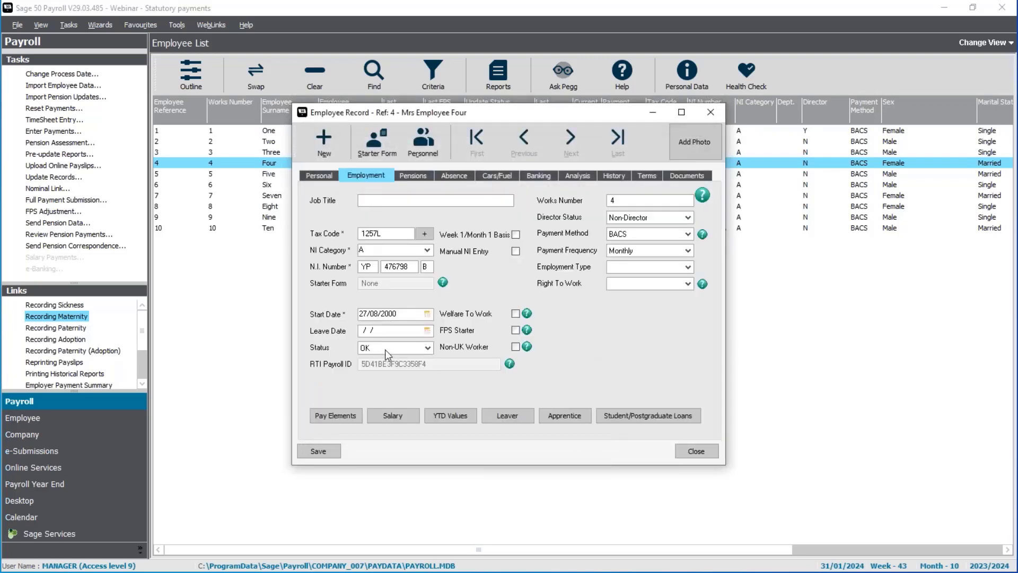
click(449, 412)
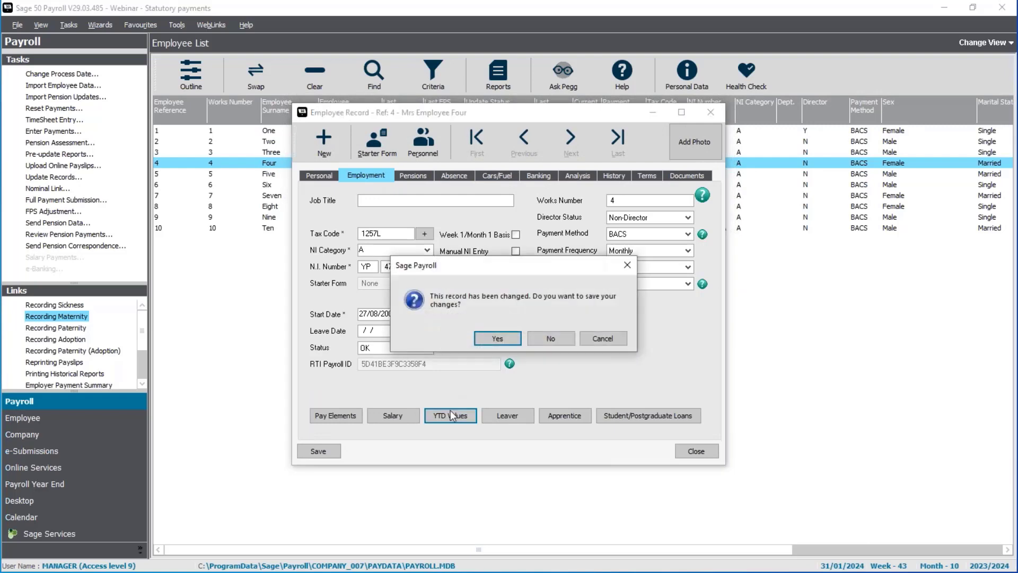
click(510, 340)
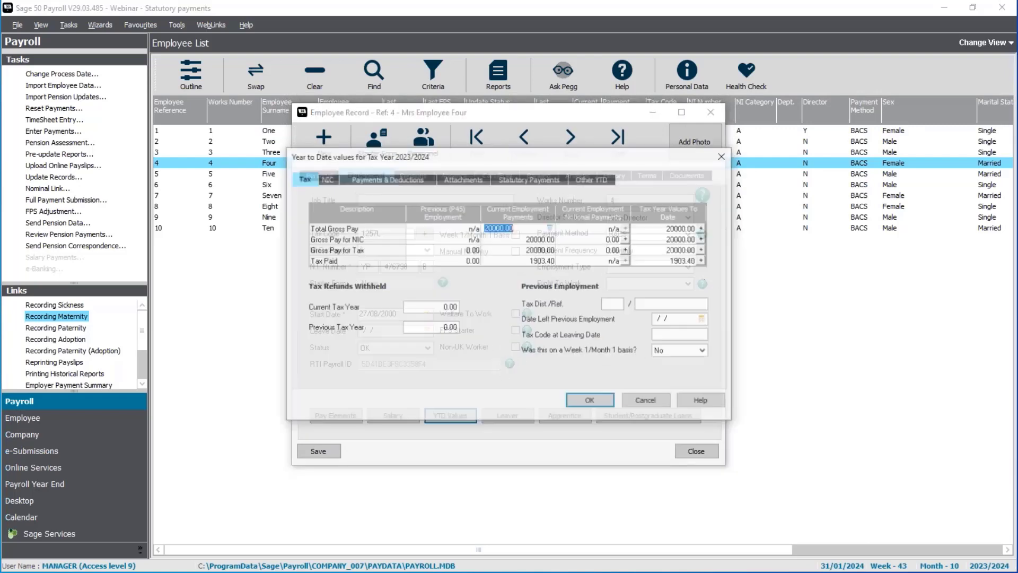
click(541, 183)
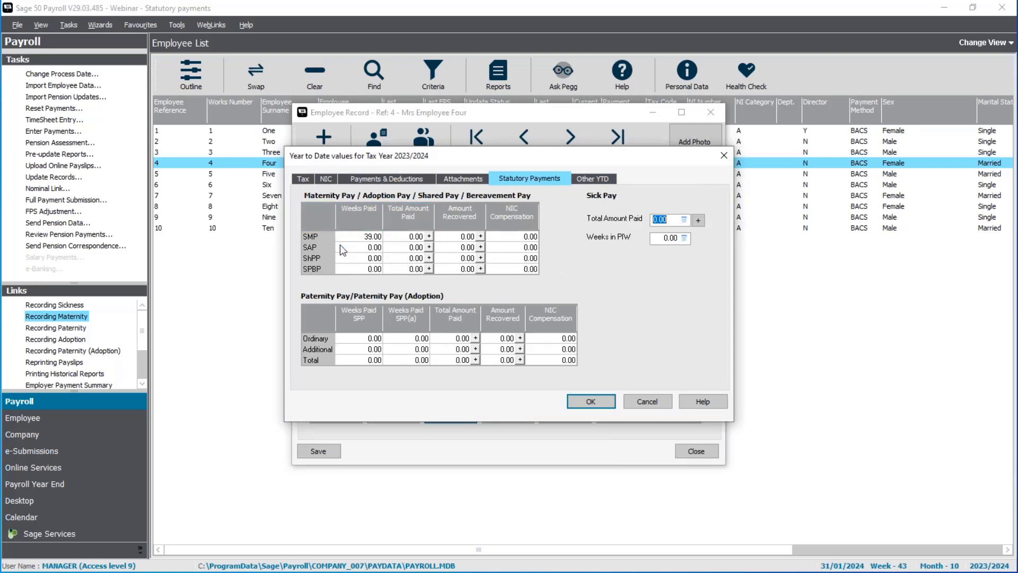
click(646, 401)
click(696, 455)
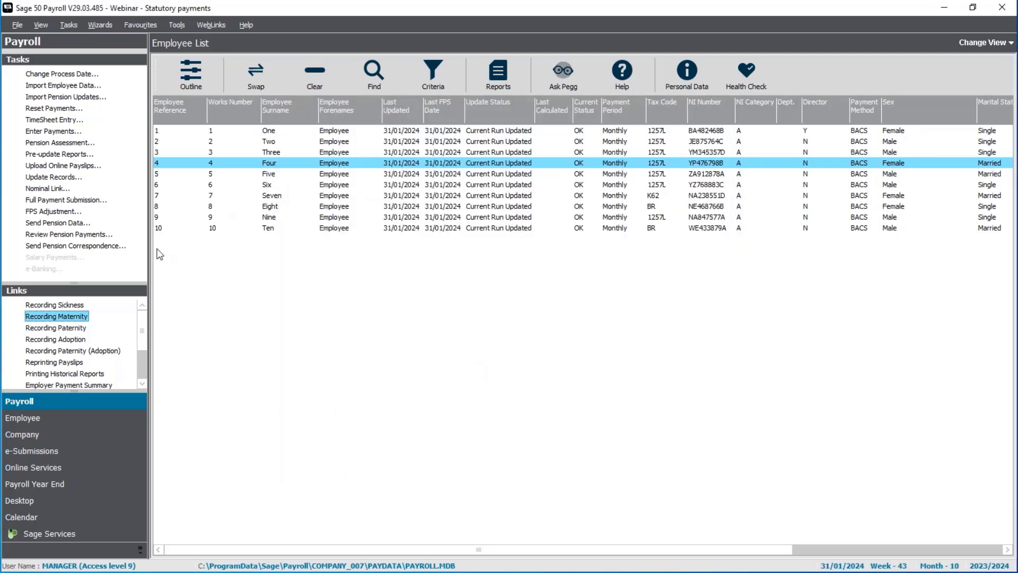
Step: Change the payroll process date to 29/02/2024
click(55, 78)
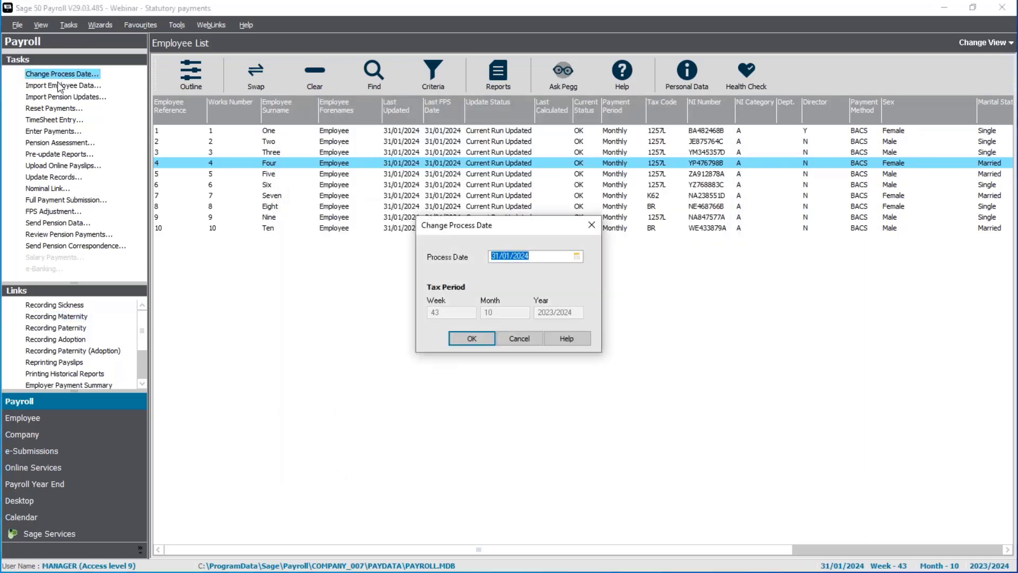
text(29/02/24)
key(Return)
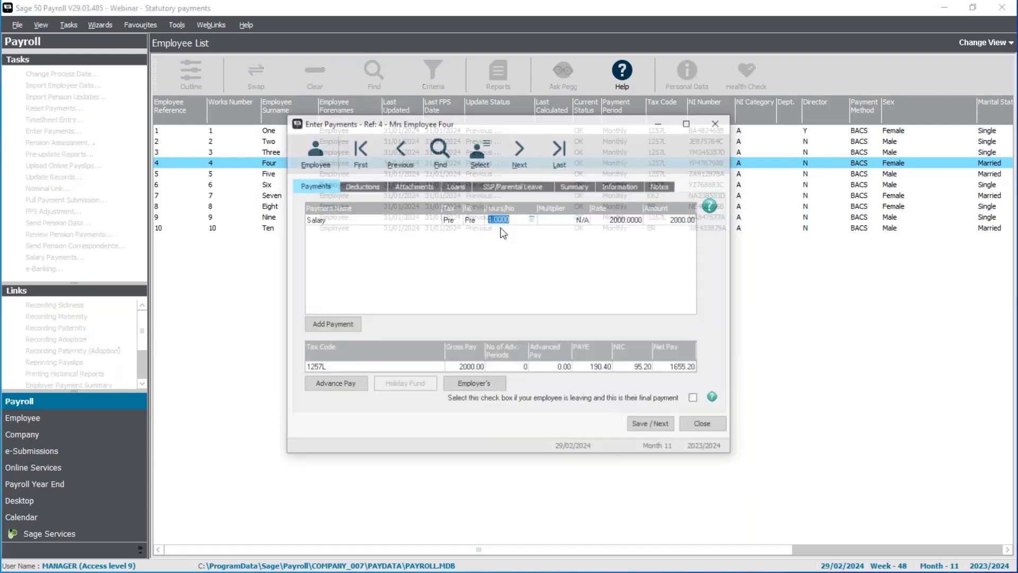
Step: Examine employee 4's payment summary and the Statutory Maternity Pay dates and entitlement, and leave the maternity details without changes
click(583, 186)
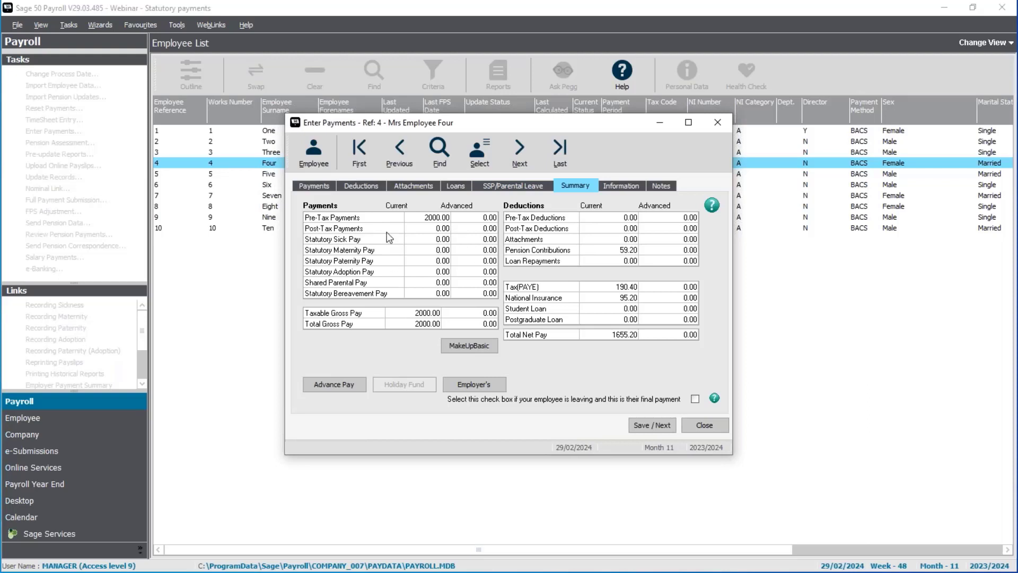
click(434, 250)
click(445, 250)
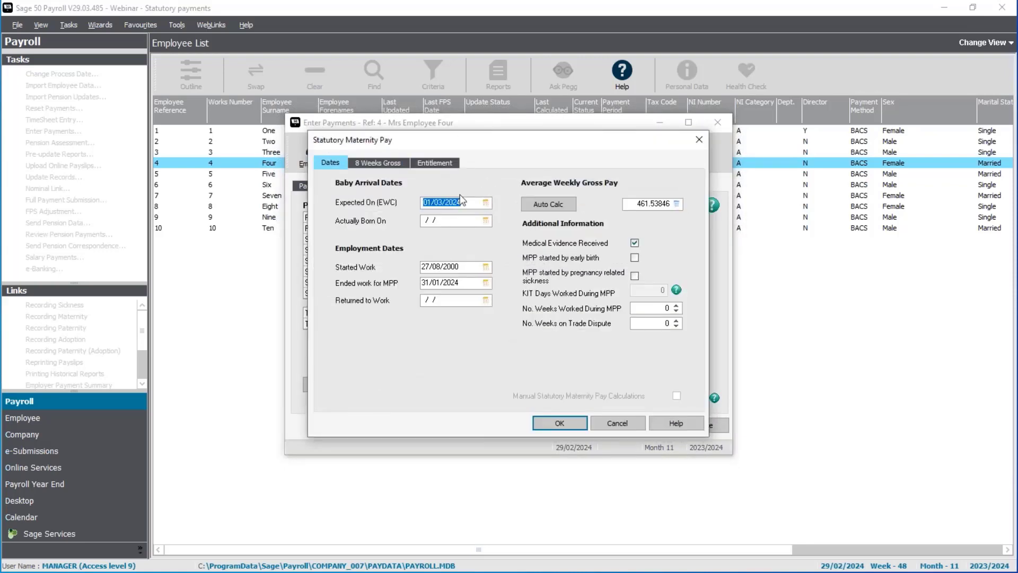
click(433, 163)
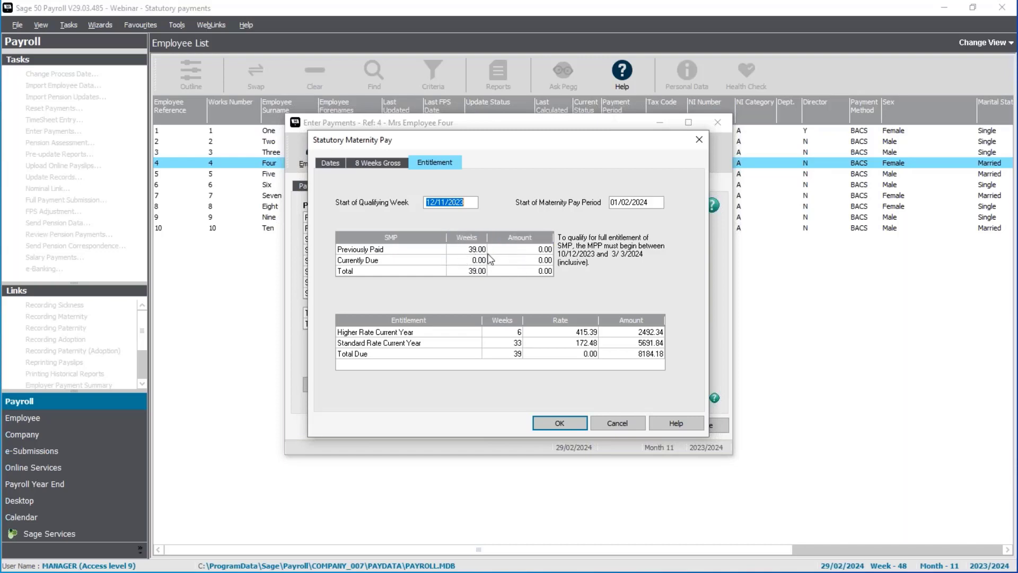
click(616, 424)
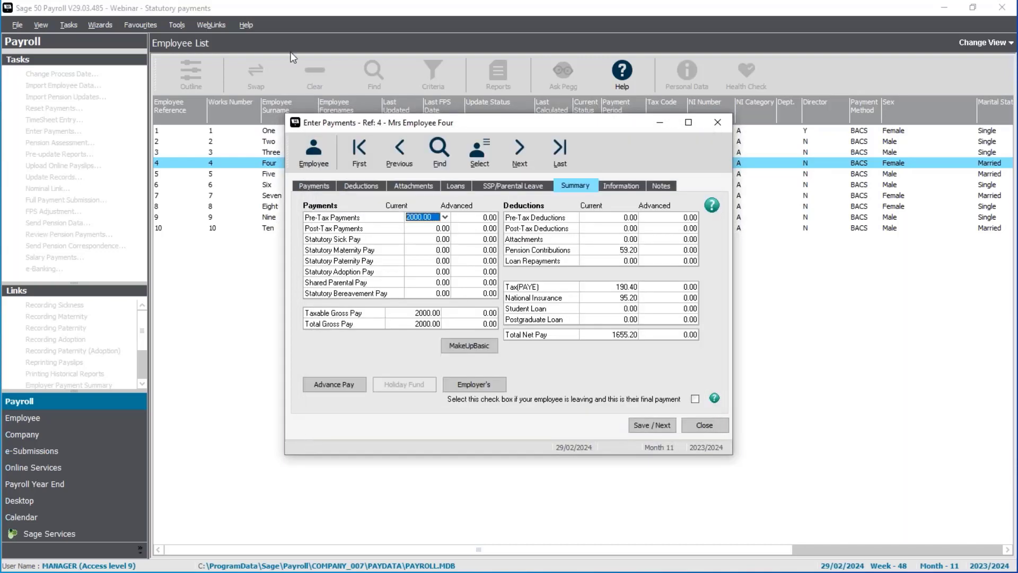
Step: Try to clear the SMP weeks paid in employee 4's year-to-date statutory payments, and close the record and payment entry without saving
click(315, 151)
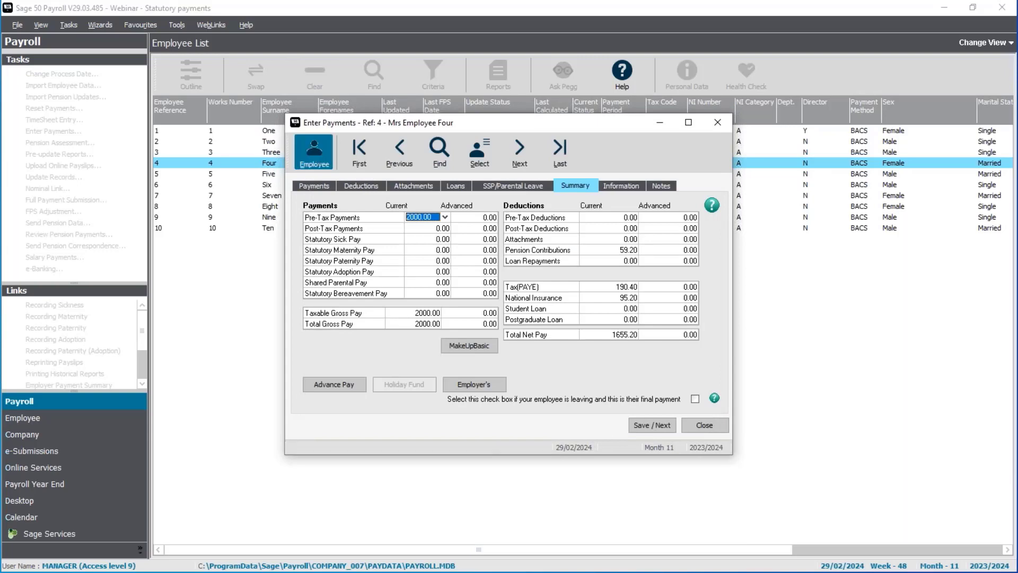
click(378, 156)
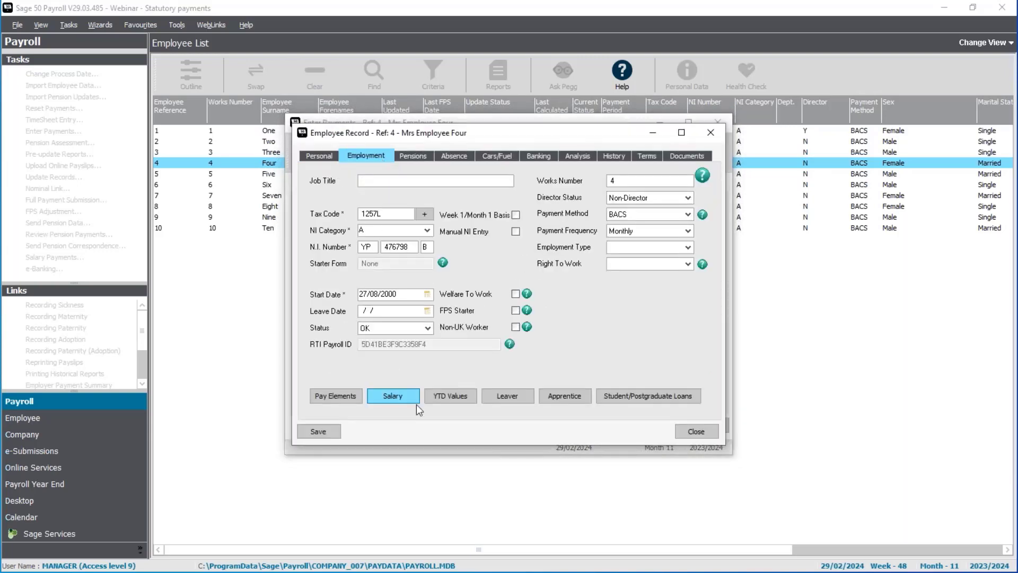
click(450, 395)
click(529, 178)
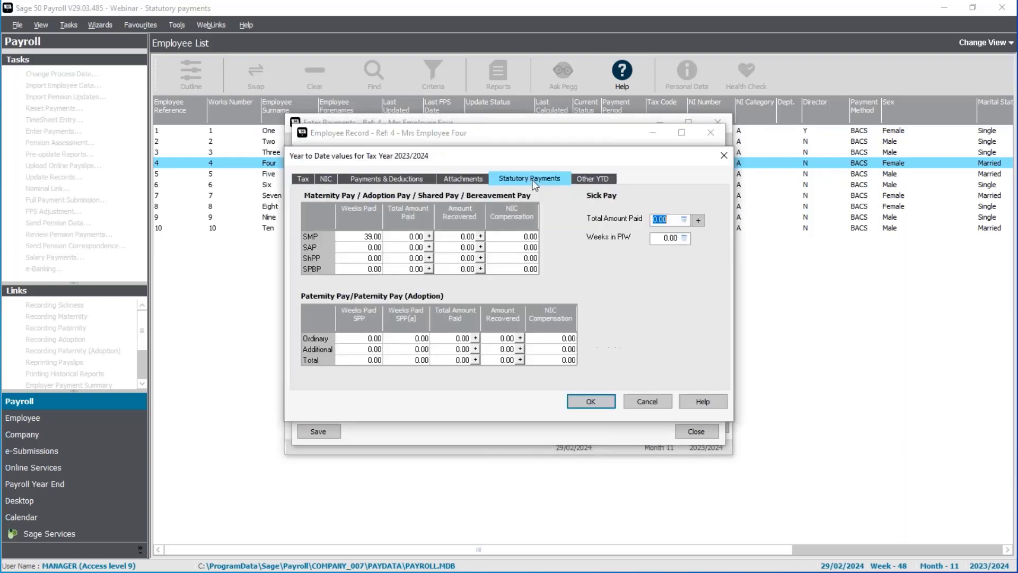
click(366, 237)
key(BackSpace)
key(Tab)
click(649, 403)
click(696, 431)
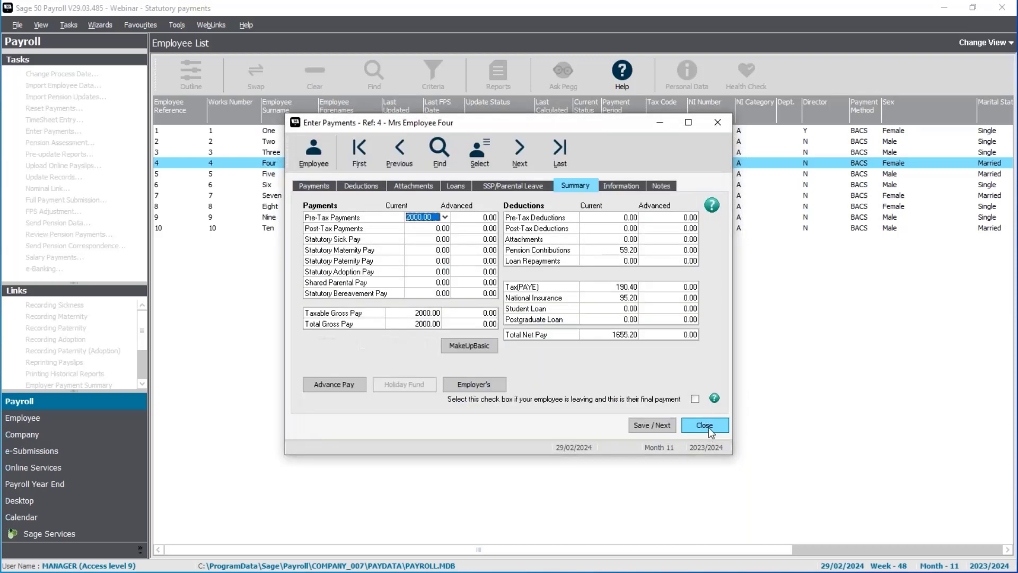
click(708, 427)
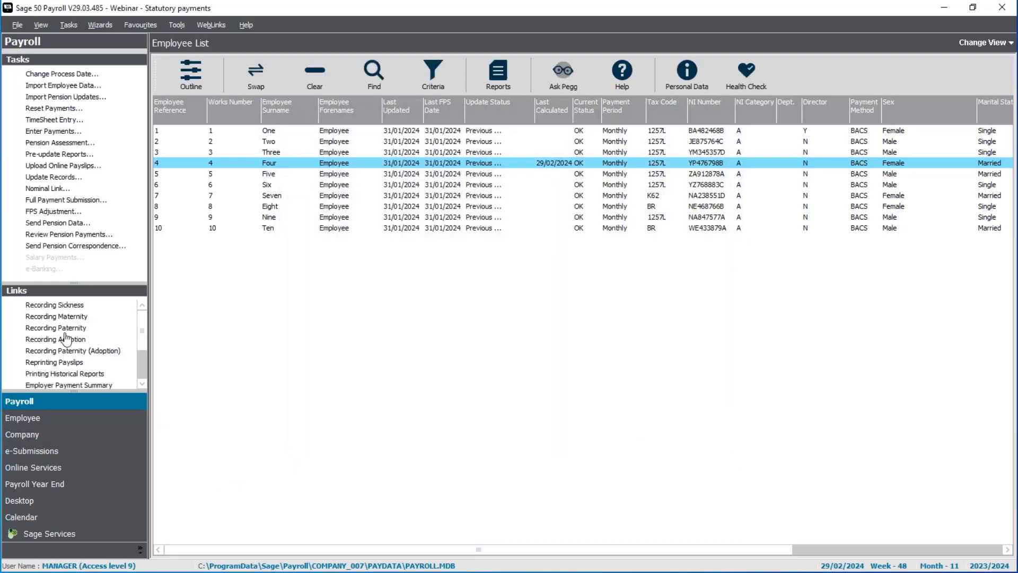
Step: Record SMP for employee 4's second child, with medical evidence received and an expected date of birth of 01/03/2024
click(54, 317)
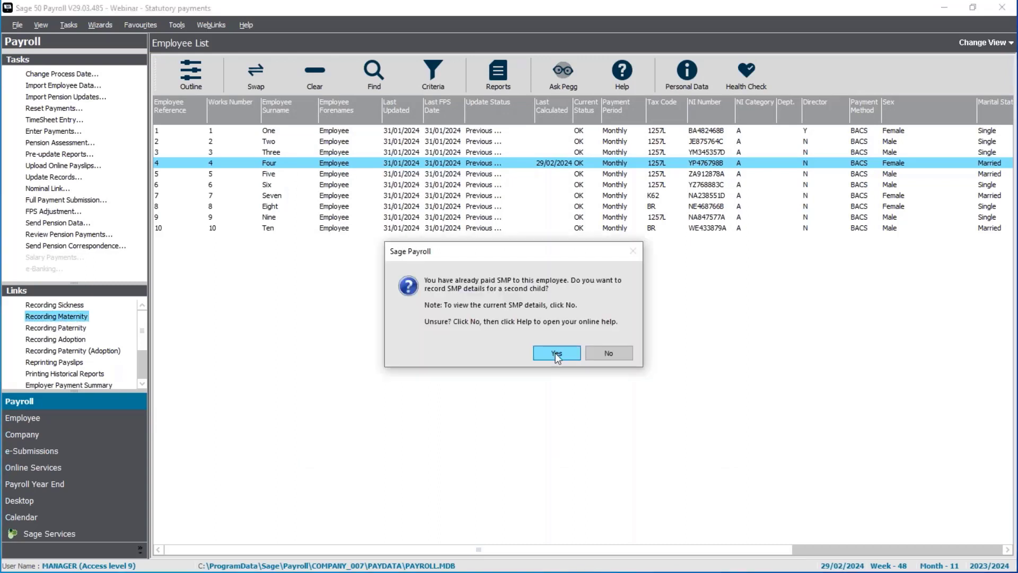
click(555, 352)
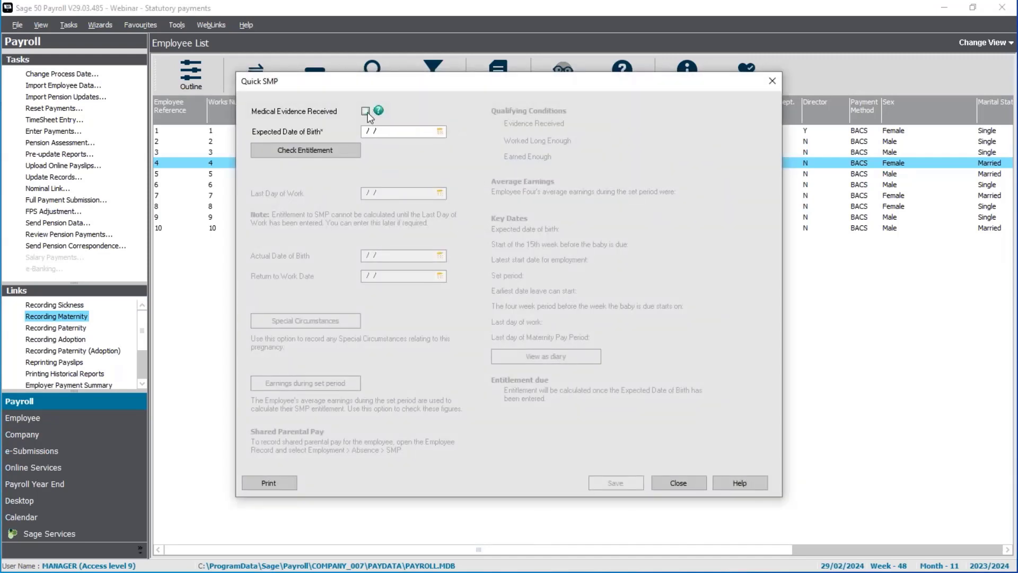
click(366, 111)
key(Tab)
text(01032024)
key(Tab)
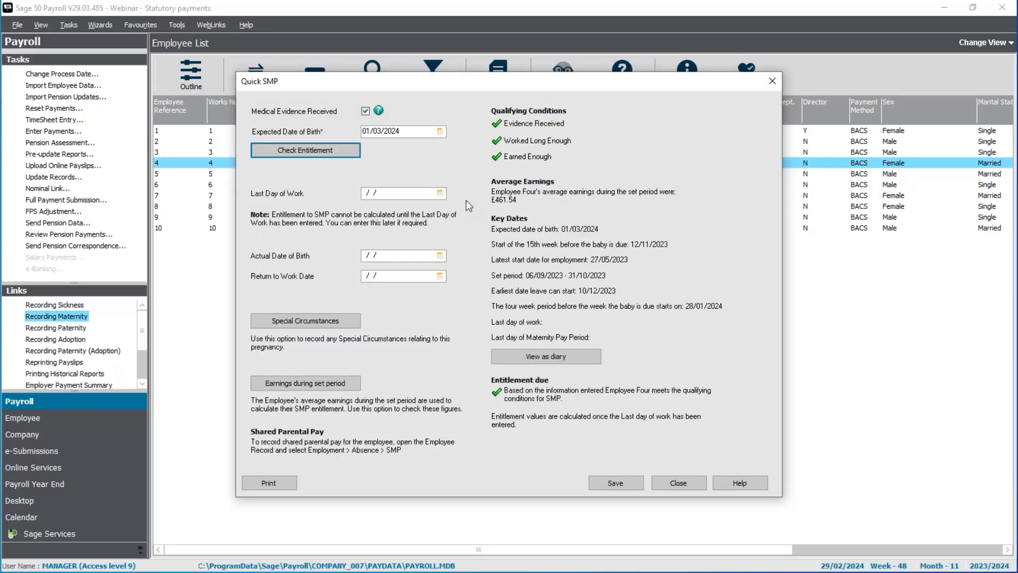
Step: Set the last day of work to 31/01/2024, save employee 4's Quick SMP details and close them
key(Tab)
text(31/0)
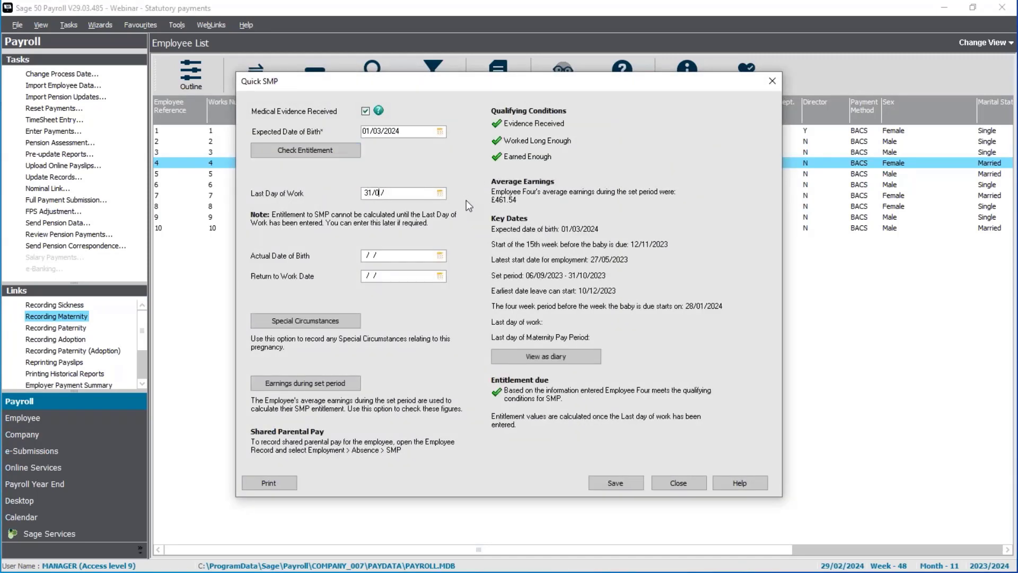
text(1/2024)
key(Tab)
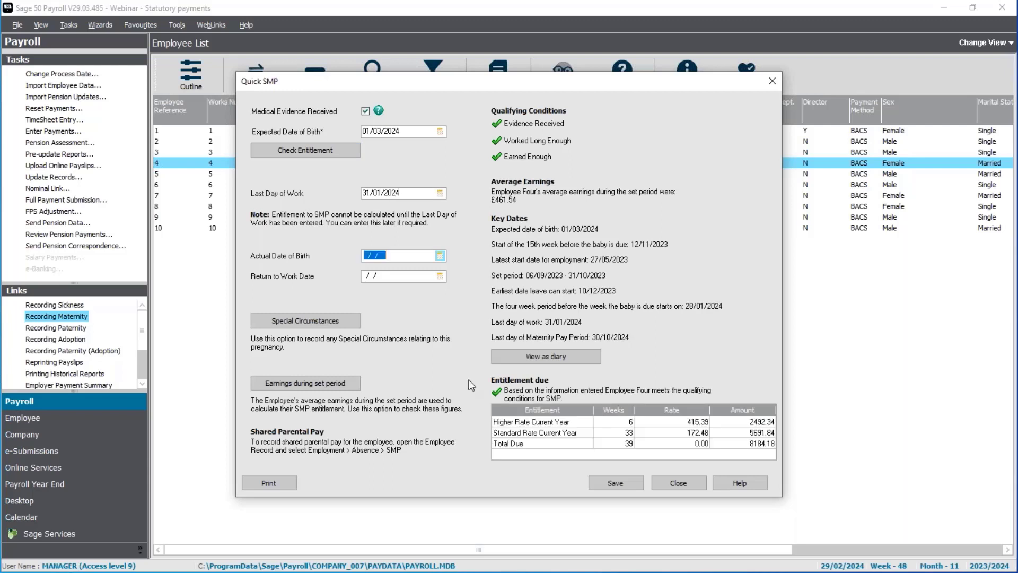
click(615, 483)
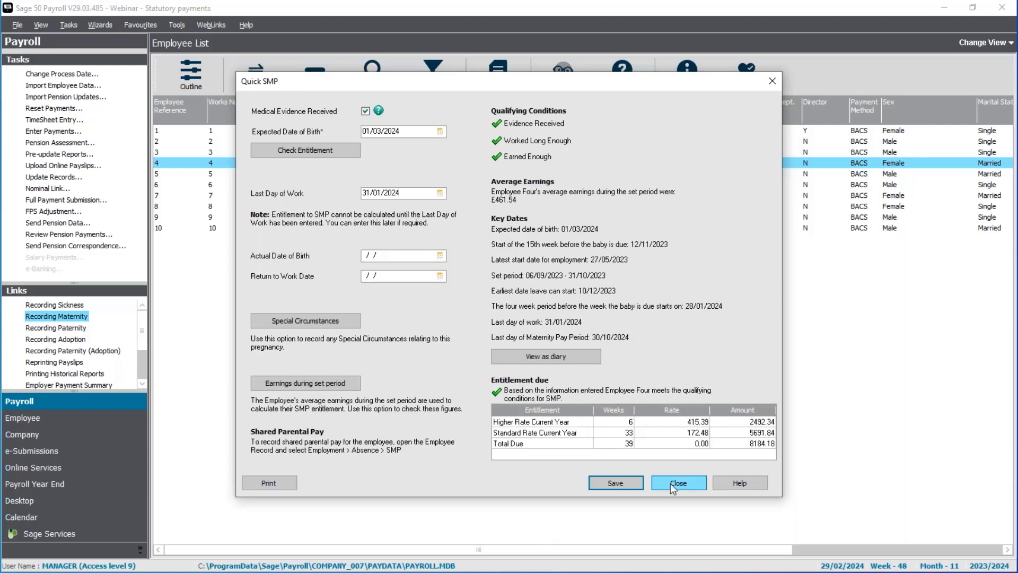
click(670, 482)
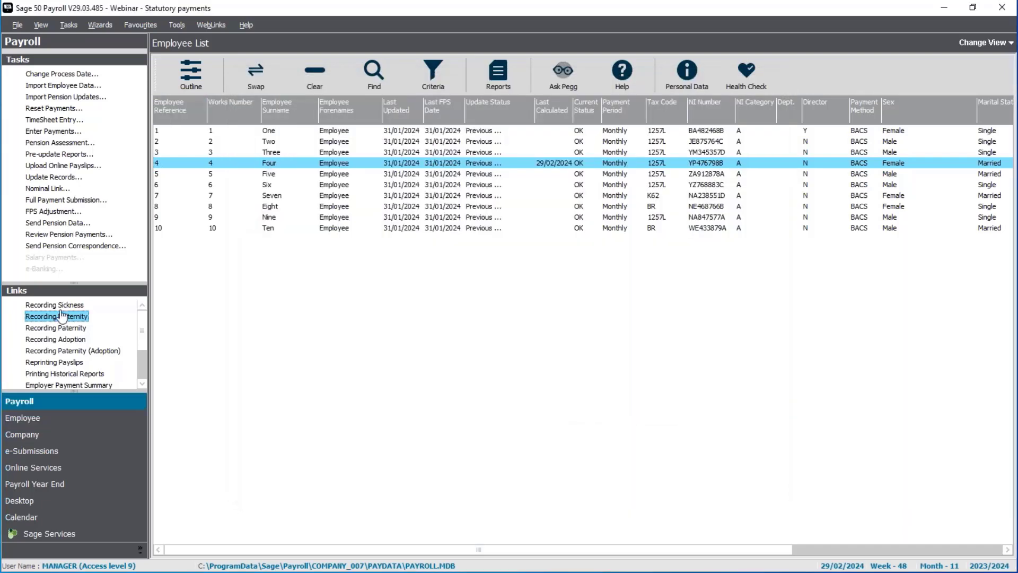
Step: Check the Statutory Maternity Pay in employee 4's payment summary, and close the payment entry
click(47, 132)
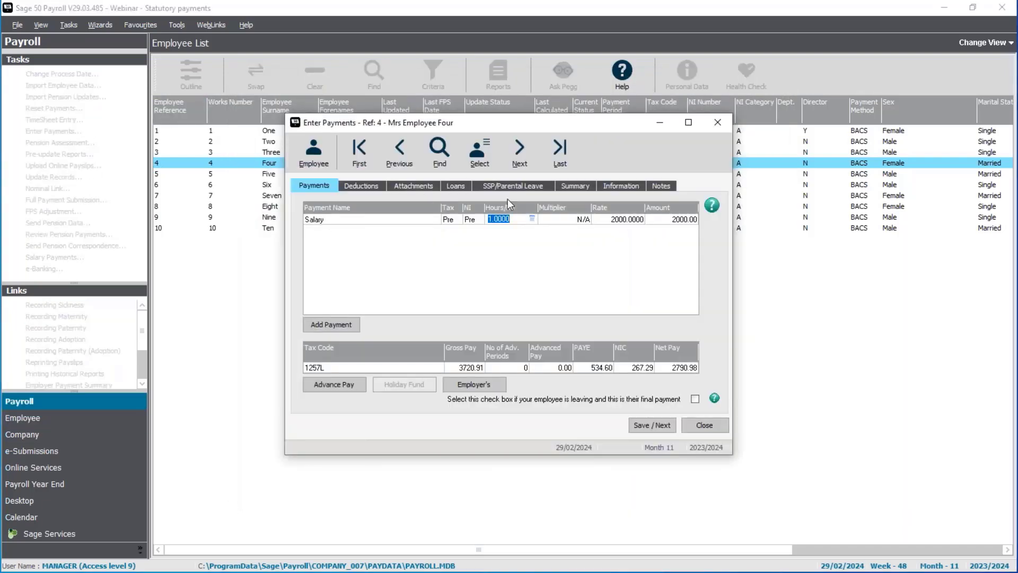
click(575, 186)
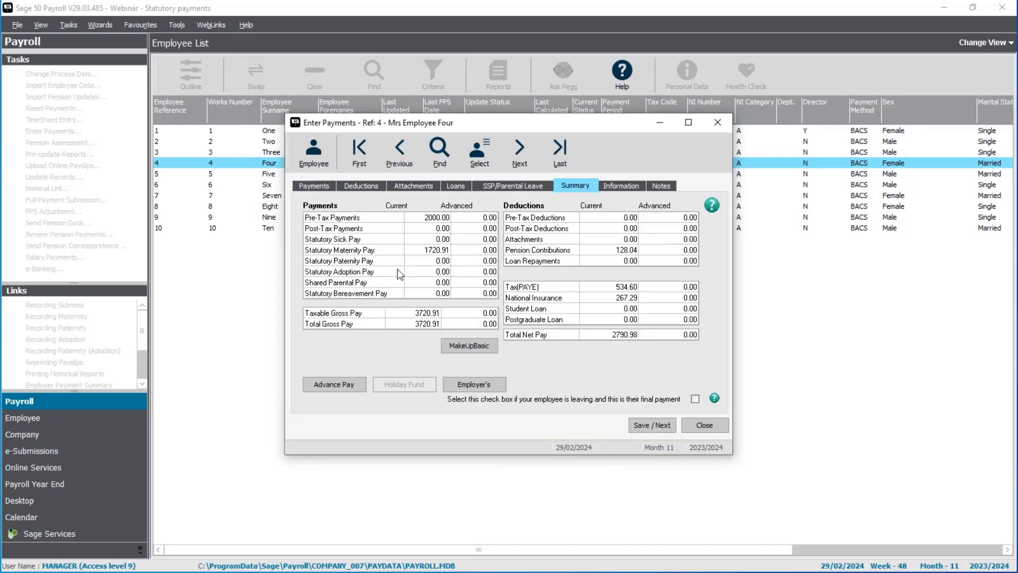
click(692, 423)
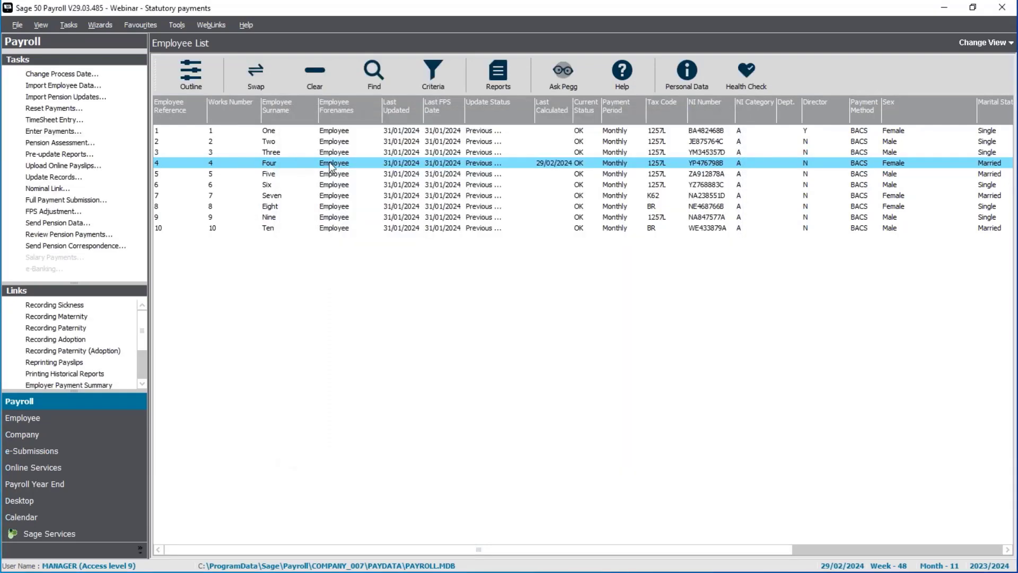
Step: View employee 1's current maternity details without recording a second child, close them and deselect the employee
click(325, 133)
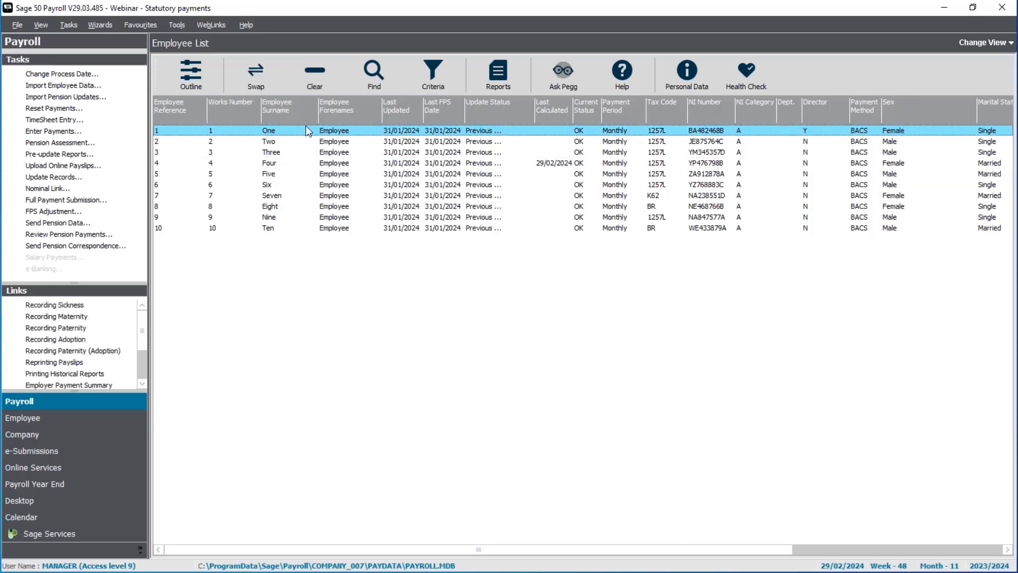
click(83, 317)
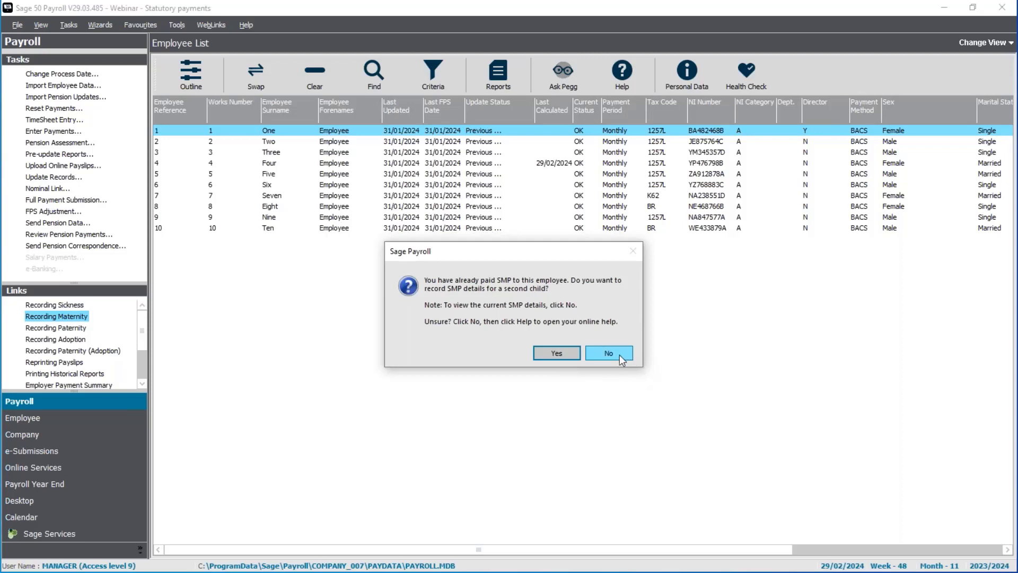
click(619, 354)
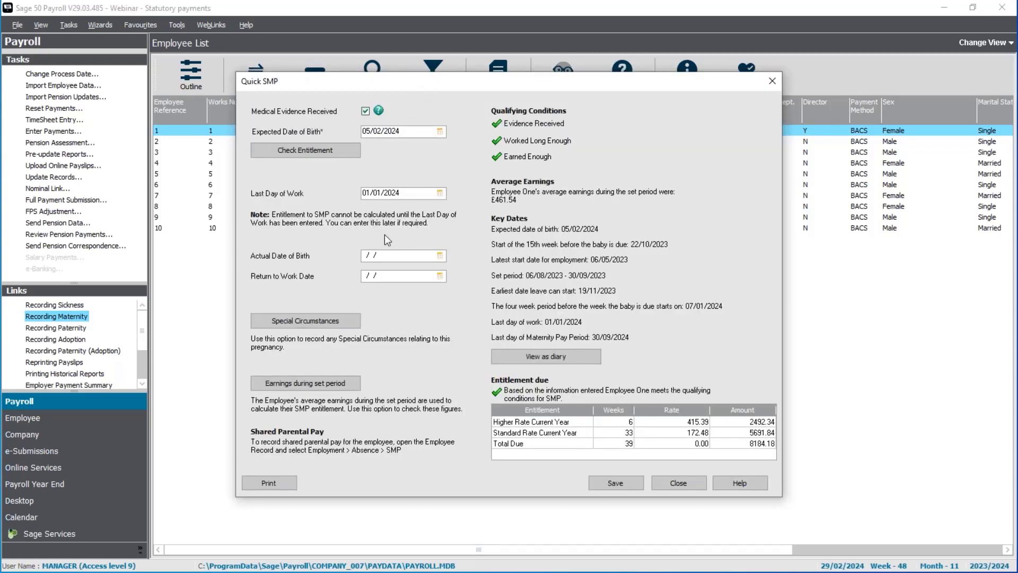
click(681, 482)
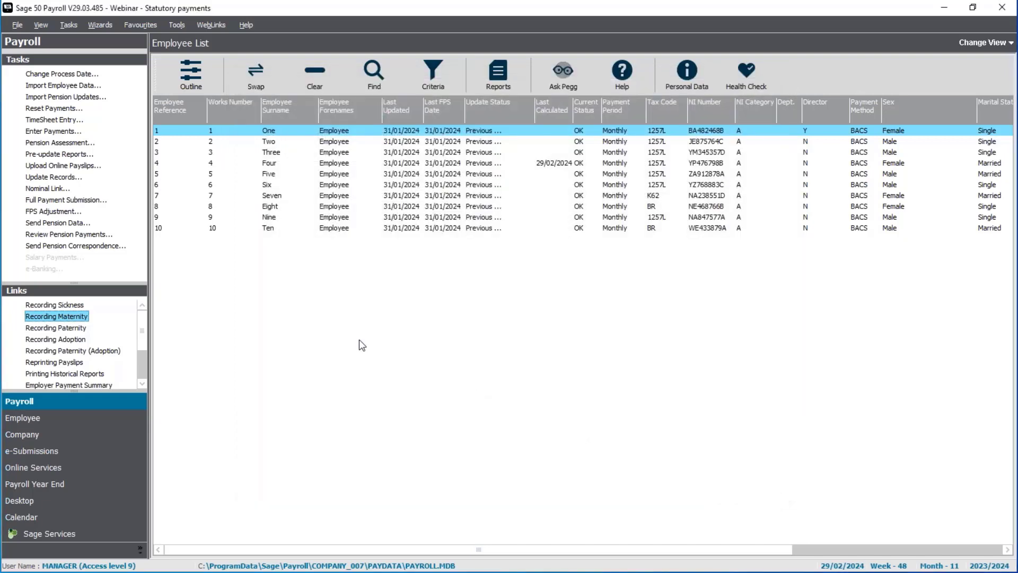
click(274, 133)
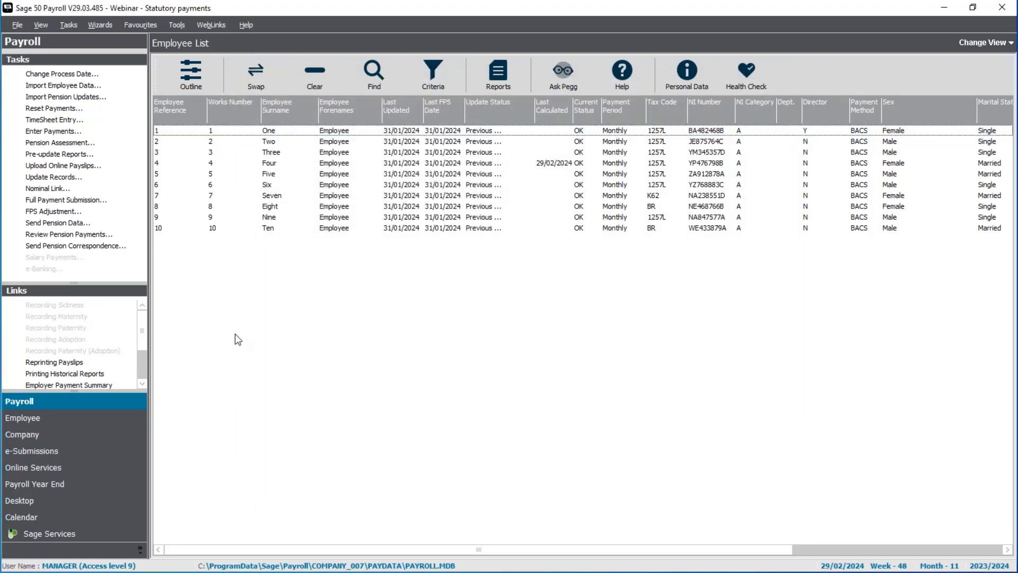
key(alt+Tab)
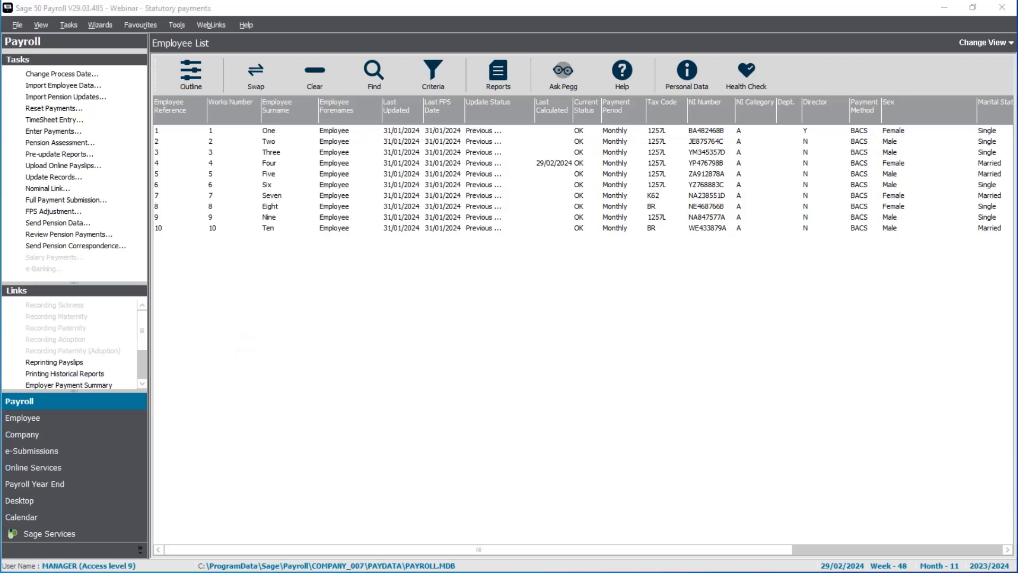
key(alt+Tab)
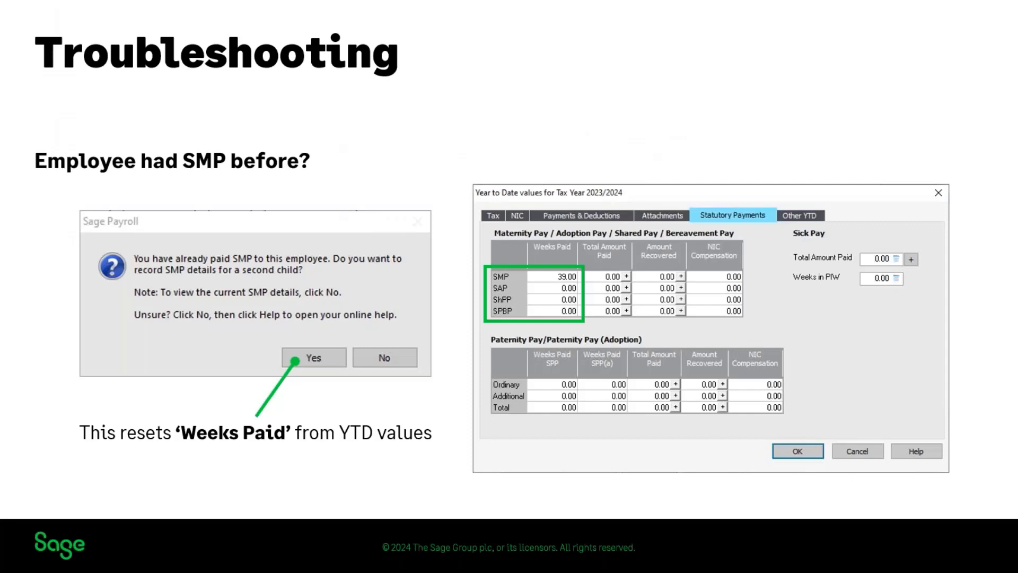
key(Right)
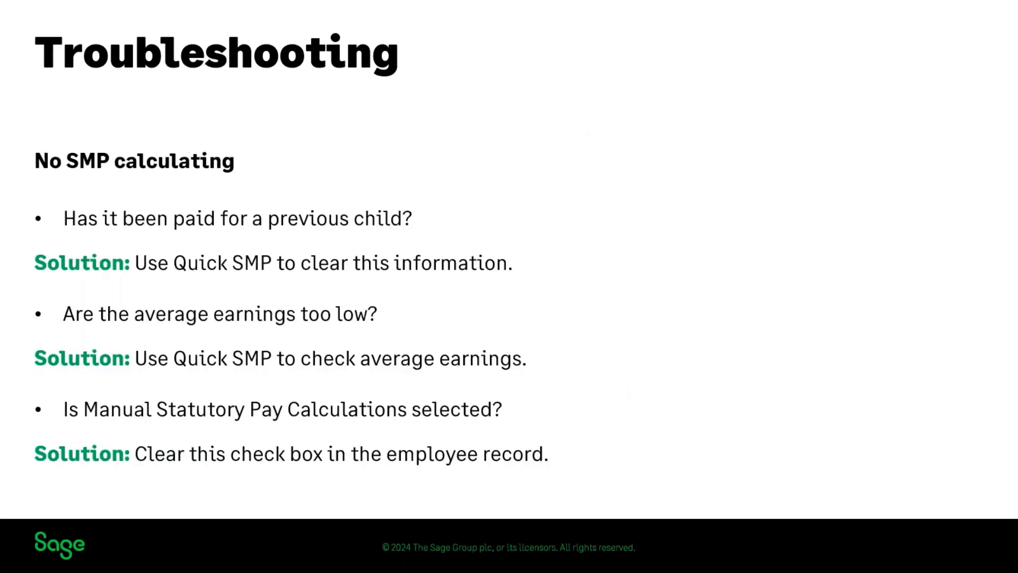